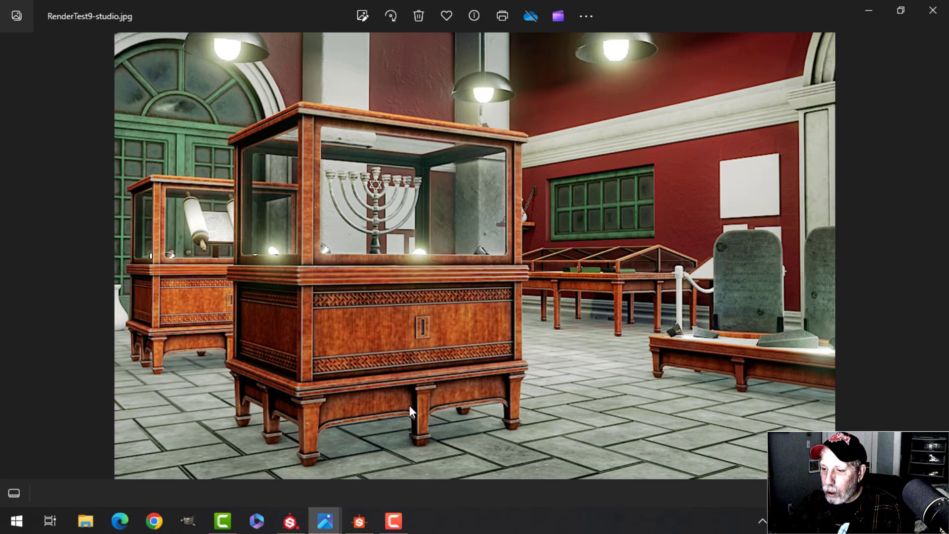
View the RenderTest10-studio.jpg render up close, examining the stone tablets display and the tiled floor around it.
{"action": "mouse_move", "coordinate": [331, 520]}
{"action": "left_click", "coordinate": [276, 447]}
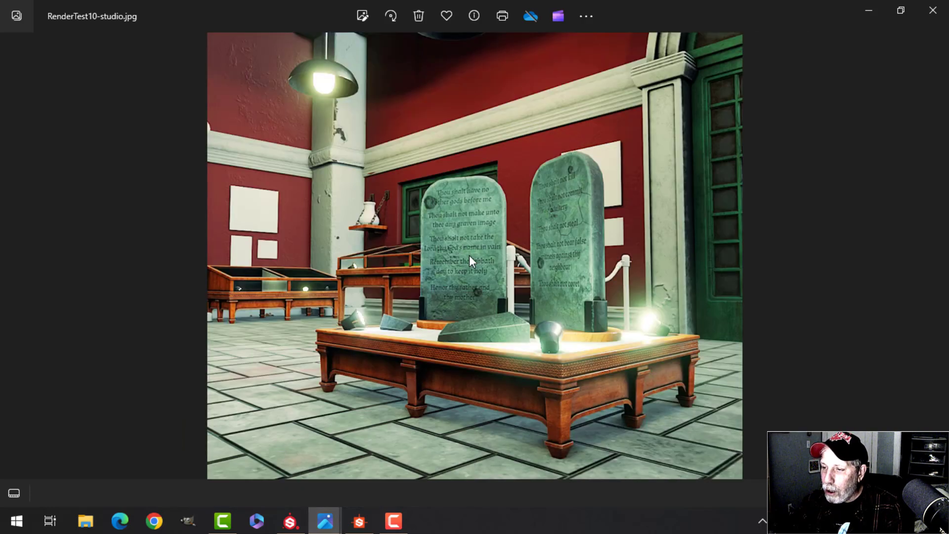
{"action": "scroll", "coordinate": [470, 261], "scroll_direction": "up", "scroll_amount": 2}
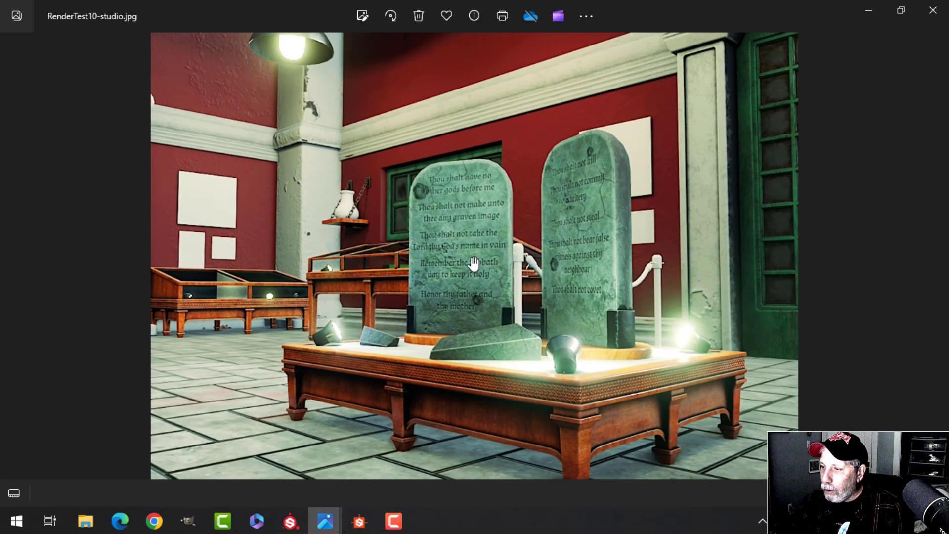
{"action": "scroll", "coordinate": [474, 263], "scroll_direction": "up", "scroll_amount": 1}
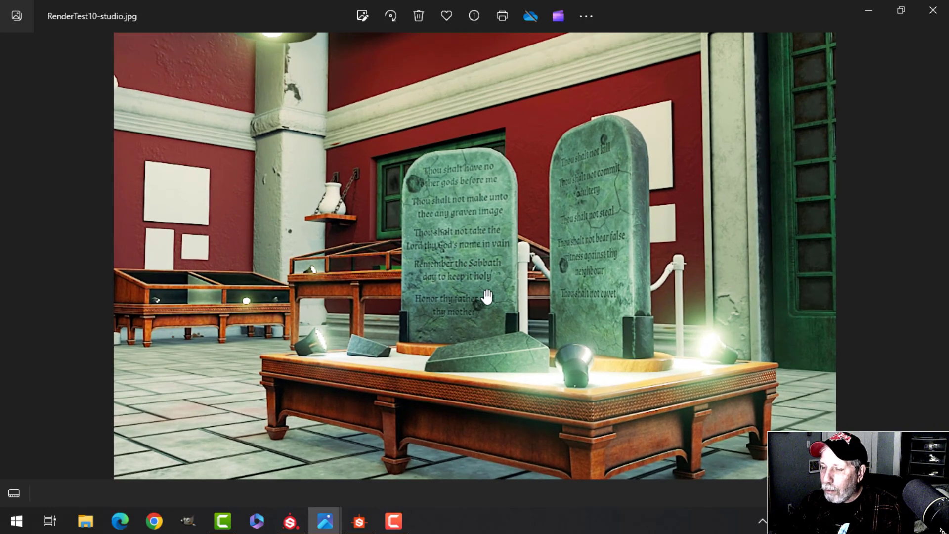
{"action": "left_click_drag", "start_coordinate": [449, 298], "coordinate": [451, 257]}
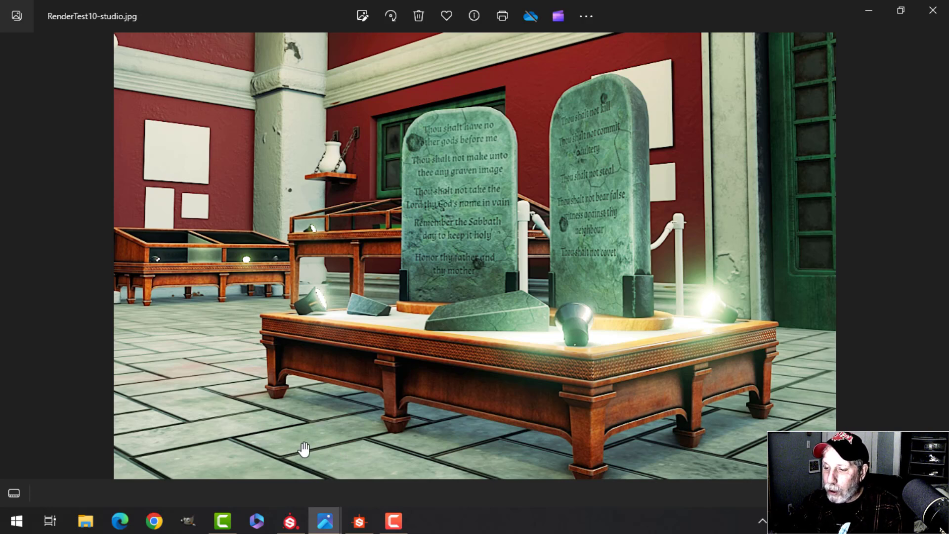
Switch to Substance Designer and delete the Base Color output together with its connected uniform color node.
{"action": "left_click", "coordinate": [359, 521]}
{"action": "scroll", "coordinate": [390, 281], "scroll_direction": "down", "scroll_amount": 1}
{"action": "scroll", "coordinate": [390, 277], "scroll_direction": "up", "scroll_amount": 1}
{"action": "middle_click_drag", "start_coordinate": [390, 277], "coordinate": [345, 303]}
{"action": "scroll", "coordinate": [389, 286], "scroll_direction": "up", "scroll_amount": 1}
{"action": "scroll", "coordinate": [345, 282], "scroll_direction": "down", "scroll_amount": 1}
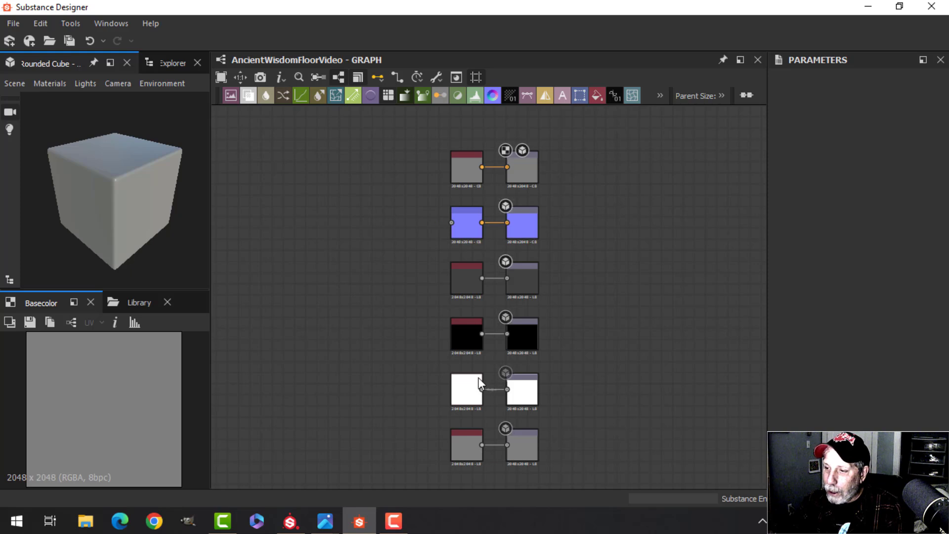
{"action": "left_click_drag", "start_coordinate": [416, 144], "coordinate": [529, 185]}
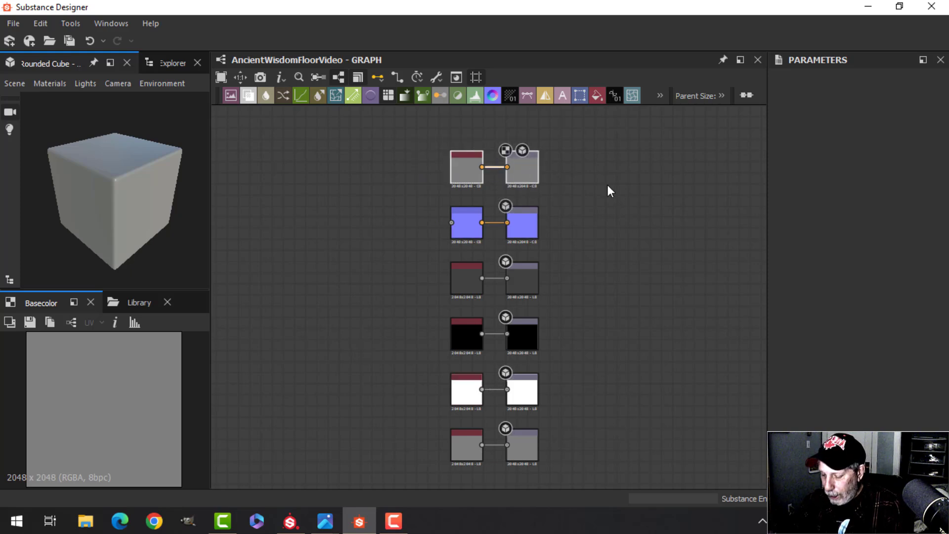
{"action": "key", "text": "Delete"}
Delete the dark grey and the black uniform color nodes together with their connected outputs below the normal pair.
{"action": "left_click_drag", "start_coordinate": [395, 253], "coordinate": [523, 303]}
{"action": "key", "text": "Delete"}
{"action": "scroll", "coordinate": [567, 346], "scroll_direction": "up", "scroll_amount": 1}
{"action": "scroll", "coordinate": [567, 340], "scroll_direction": "up", "scroll_amount": 1}
{"action": "left_click_drag", "start_coordinate": [366, 269], "coordinate": [558, 308]}
{"action": "key", "text": "Delete"}
{"action": "scroll", "coordinate": [559, 311], "scroll_direction": "down", "scroll_amount": 2}
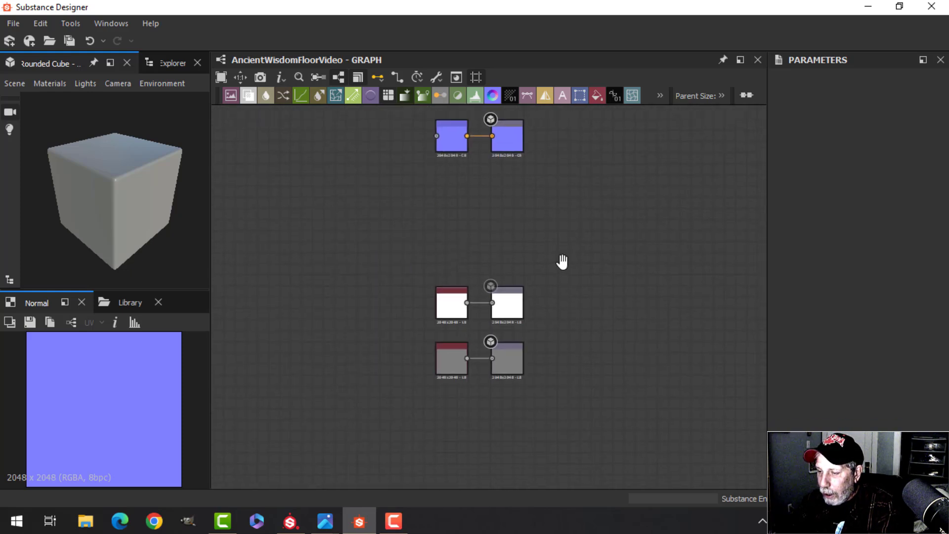
Delete the Uniform Color nodes feeding the Height and Ambient Occlusion outputs, keeping both outputs.
{"action": "left_click", "coordinate": [423, 349]}
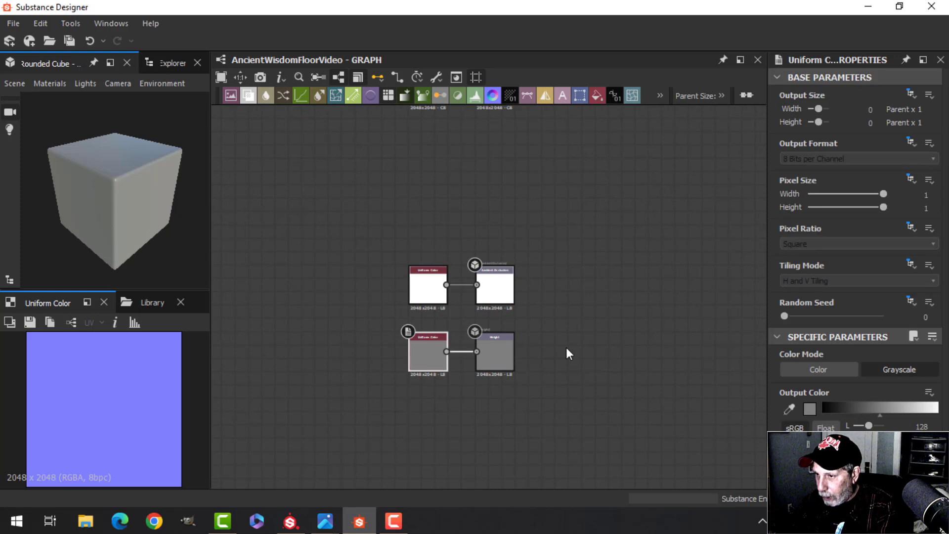
{"action": "key", "text": "Delete"}
{"action": "scroll", "coordinate": [461, 327], "scroll_direction": "up", "scroll_amount": 1}
{"action": "left_click", "coordinate": [427, 285]}
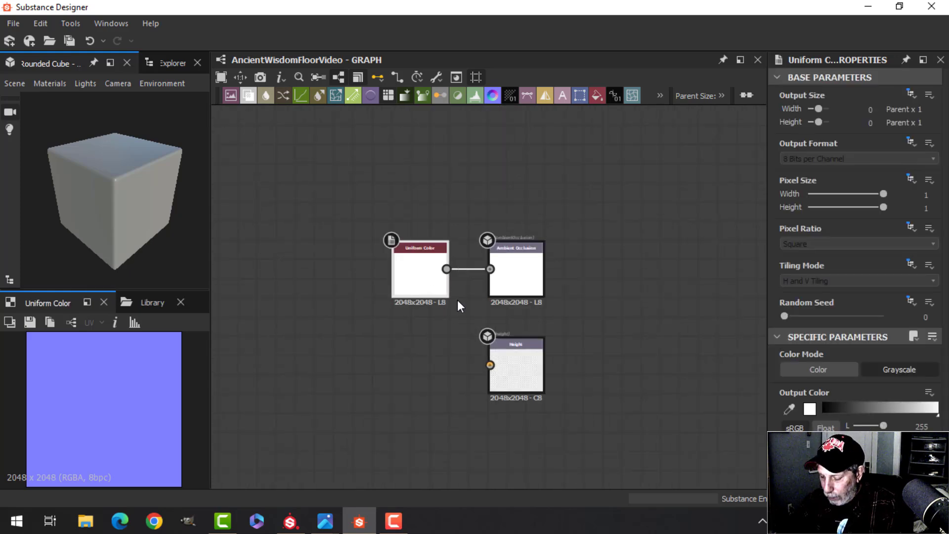
{"action": "key", "text": "Delete"}
{"action": "scroll", "coordinate": [444, 293], "scroll_direction": "up", "scroll_amount": 1}
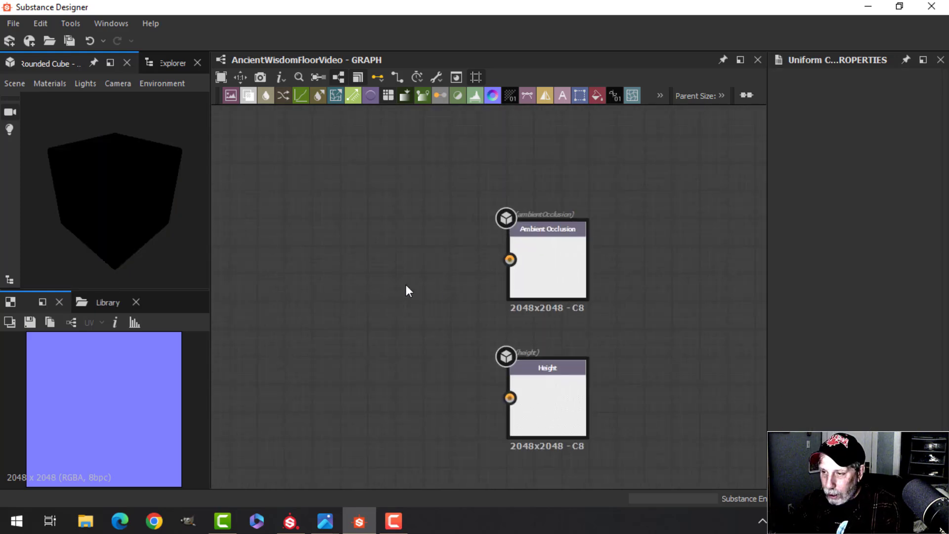
Add an Ambient Occlusion (HBAO) node and connect its output to the Ambient Occlusion output node.
{"action": "key", "text": "space"}
{"action": "type", "text": "ambi"}
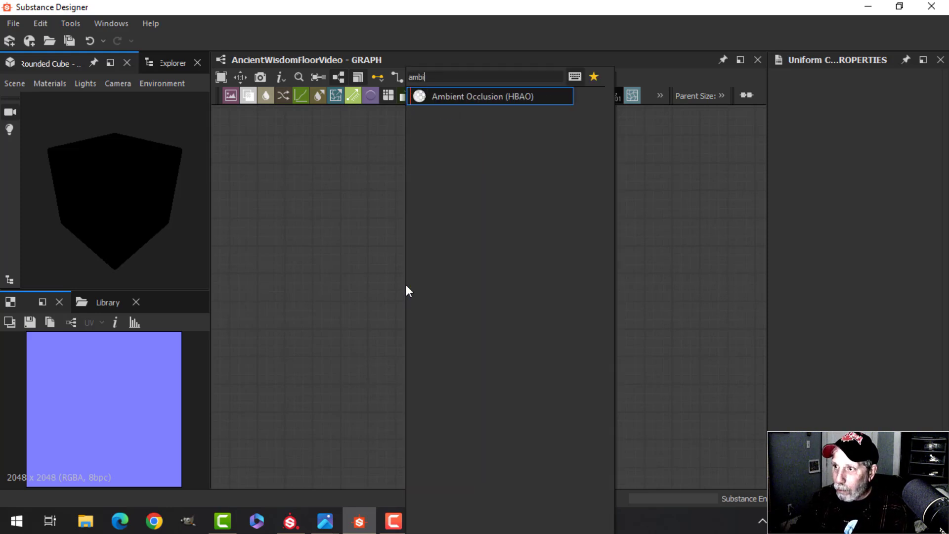
{"action": "left_click", "coordinate": [475, 97]}
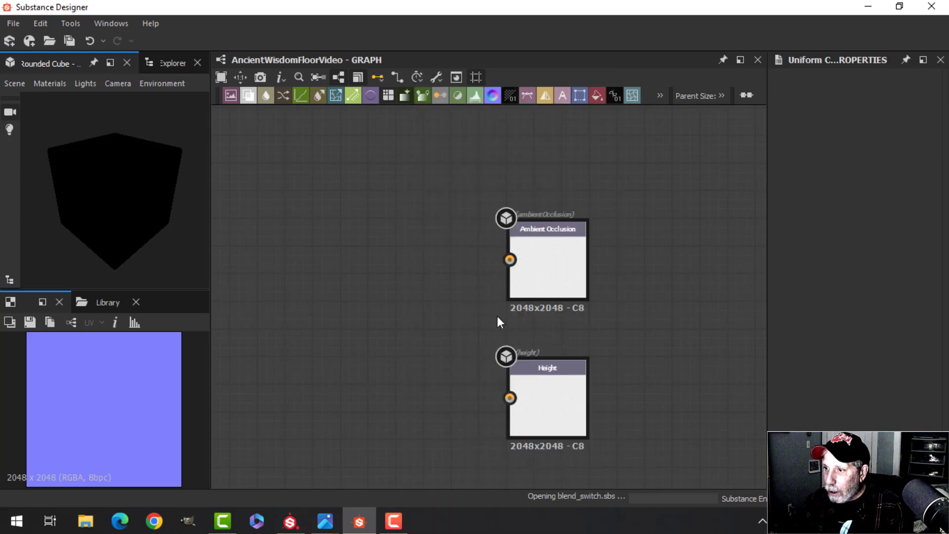
{"action": "left_click_drag", "start_coordinate": [446, 287], "coordinate": [446, 242]}
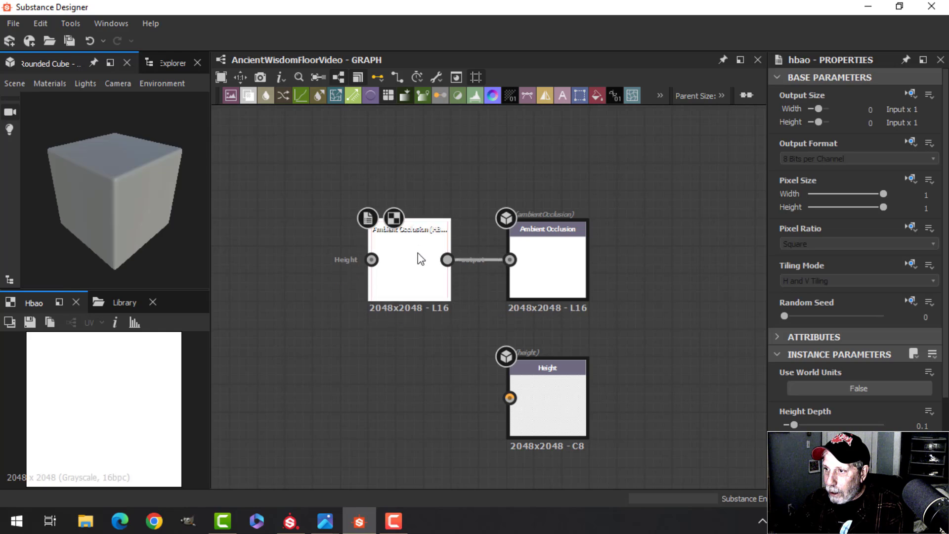
Move the normal node and its output down to sit directly above the Ambient Occlusion pair.
{"action": "scroll", "coordinate": [502, 286], "scroll_direction": "down", "scroll_amount": 5}
{"action": "left_click_drag", "start_coordinate": [466, 141], "coordinate": [561, 186]}
{"action": "left_click_drag", "start_coordinate": [515, 170], "coordinate": [510, 246]}
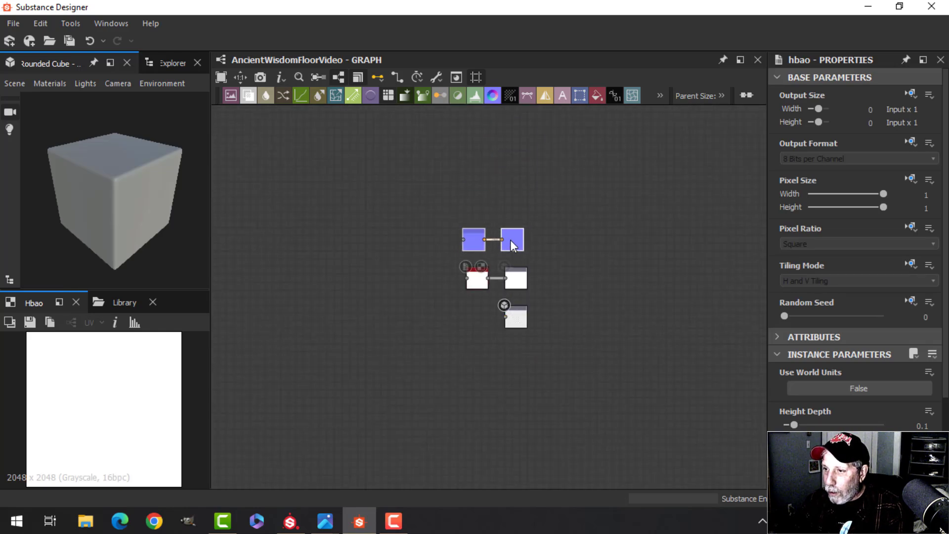
{"action": "scroll", "coordinate": [382, 272], "scroll_direction": "up", "scroll_amount": 2}
{"action": "scroll", "coordinate": [381, 270], "scroll_direction": "down", "scroll_amount": 2}
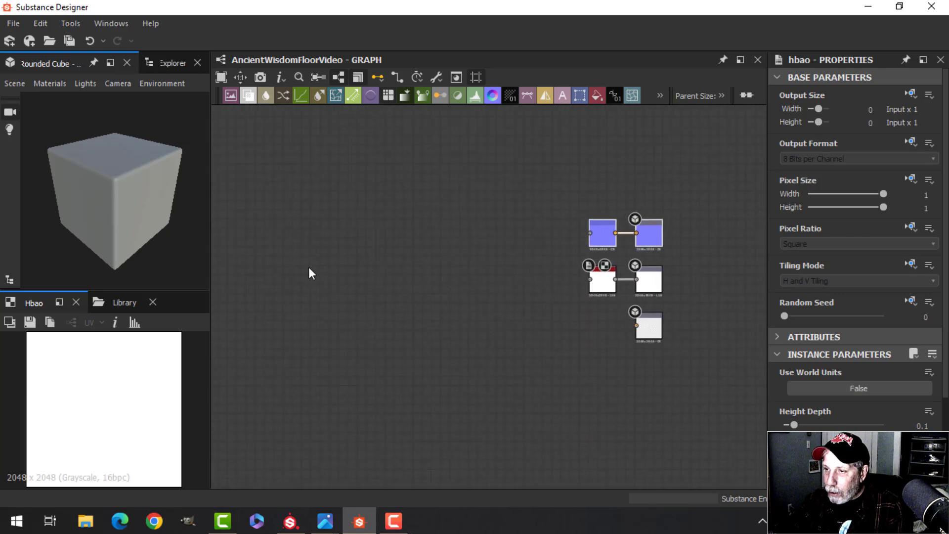
Add a Tile Generator node in the empty graph area well to the left of the output nodes.
{"action": "key", "text": "space"}
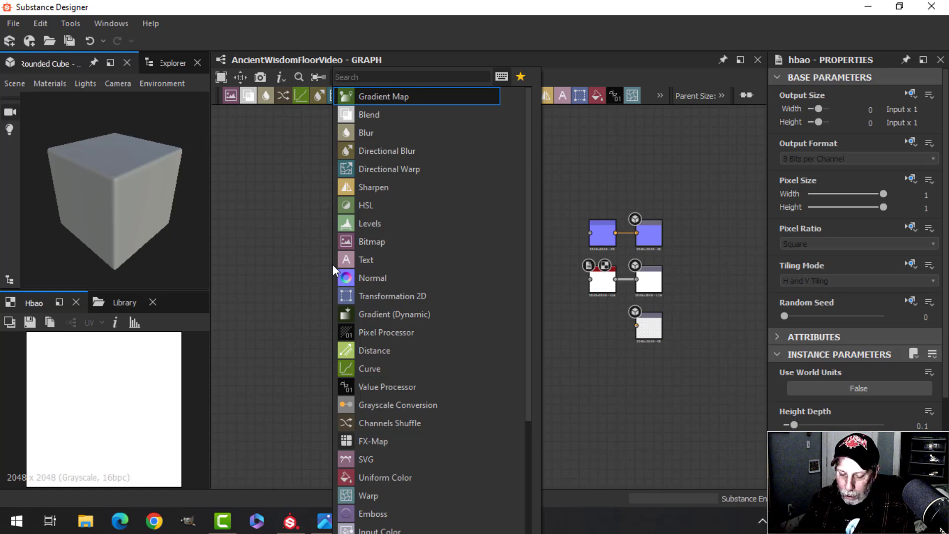
{"action": "type", "text": "til"}
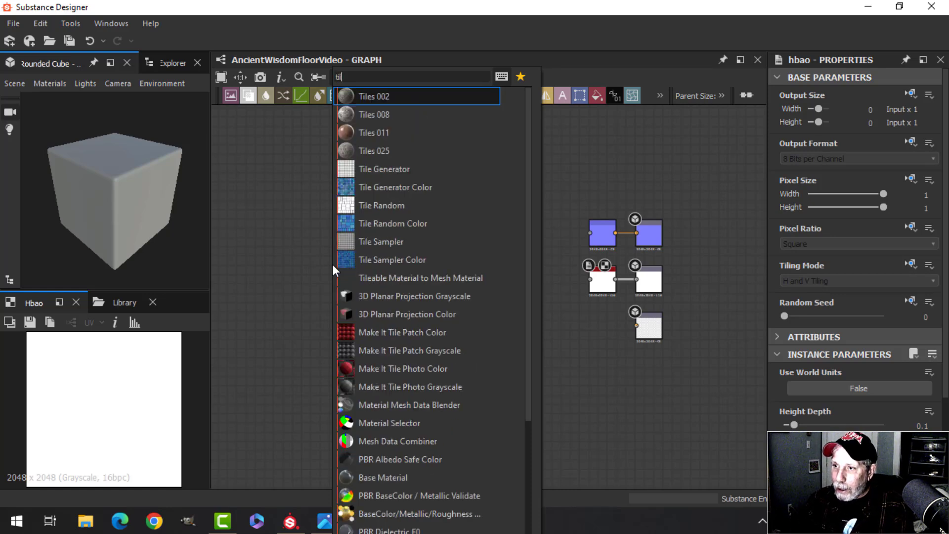
{"action": "left_click", "coordinate": [387, 170]}
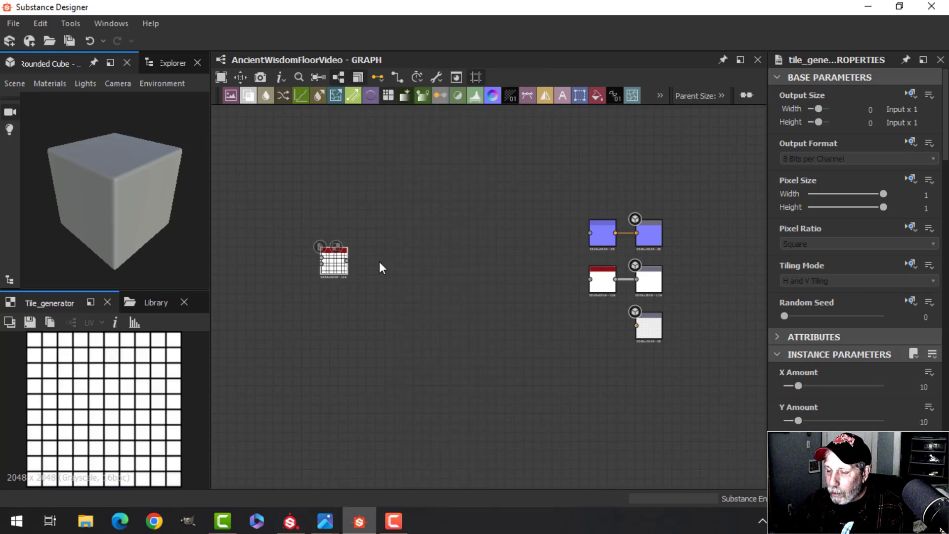
{"action": "scroll", "coordinate": [382, 260], "scroll_direction": "up", "scroll_amount": 3}
{"action": "middle_click_drag", "start_coordinate": [351, 271], "coordinate": [415, 265]}
{"action": "scroll", "coordinate": [435, 257], "scroll_direction": "up", "scroll_amount": 3}
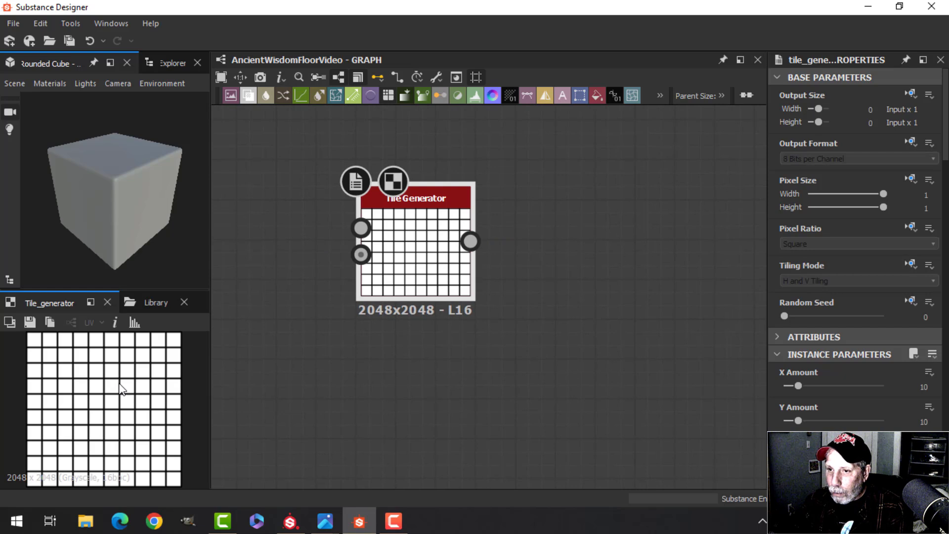
Set the Tile Generator's X Amount to 4 and Y Amount to 8.
{"action": "scroll", "coordinate": [494, 305], "scroll_direction": "down", "scroll_amount": 2}
{"action": "middle_click_drag", "start_coordinate": [536, 296], "coordinate": [482, 292]}
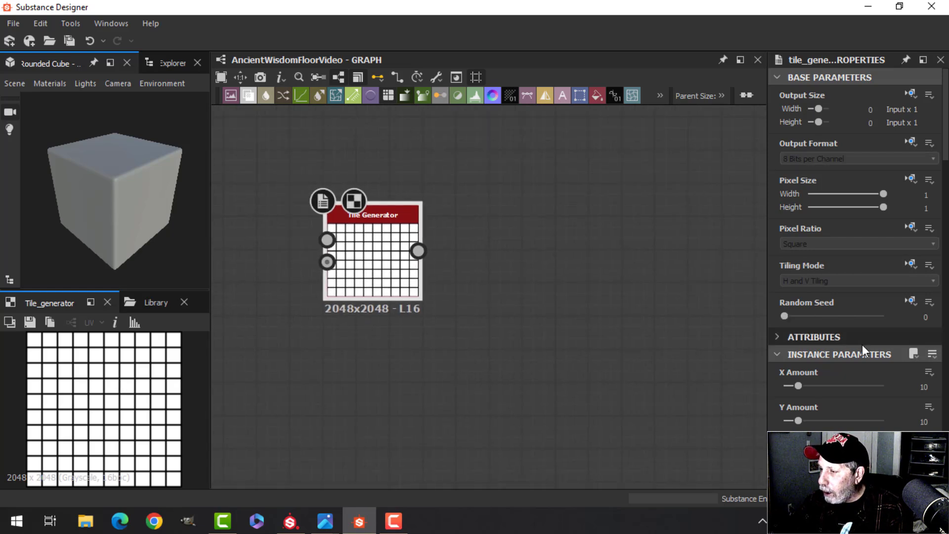
{"action": "scroll", "coordinate": [863, 345], "scroll_direction": "down", "scroll_amount": 1}
{"action": "double_click", "coordinate": [923, 344]}
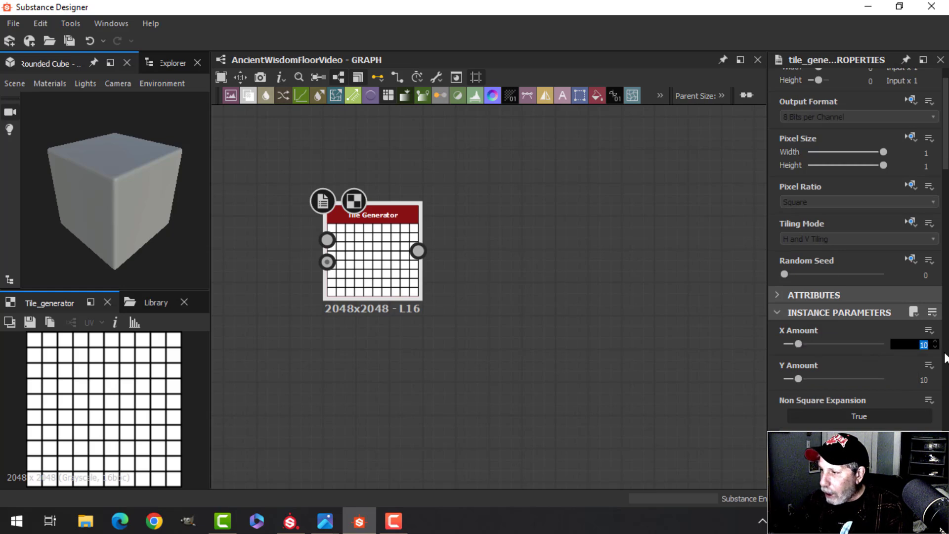
{"action": "type", "text": "4"}
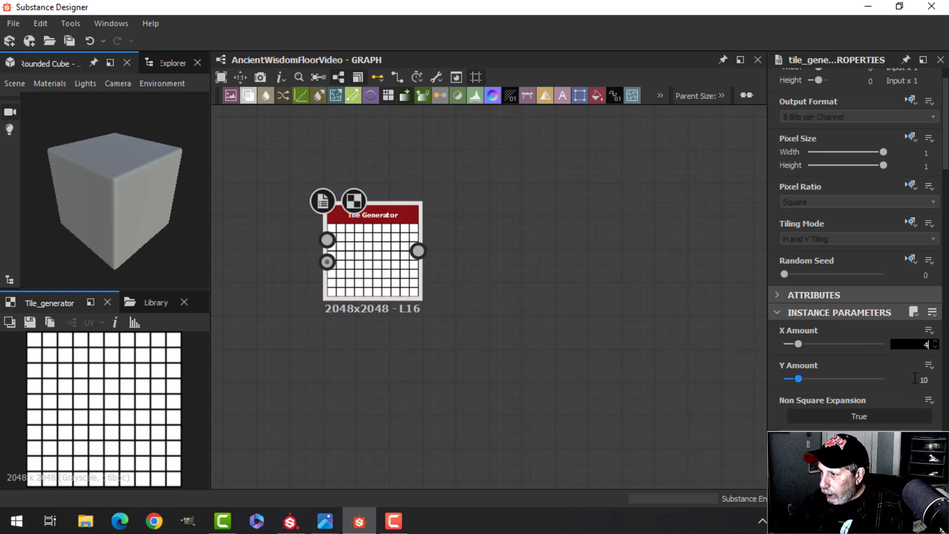
{"action": "key", "text": "Tab"}
{"action": "type", "text": "8"}
{"action": "key", "text": "Return"}
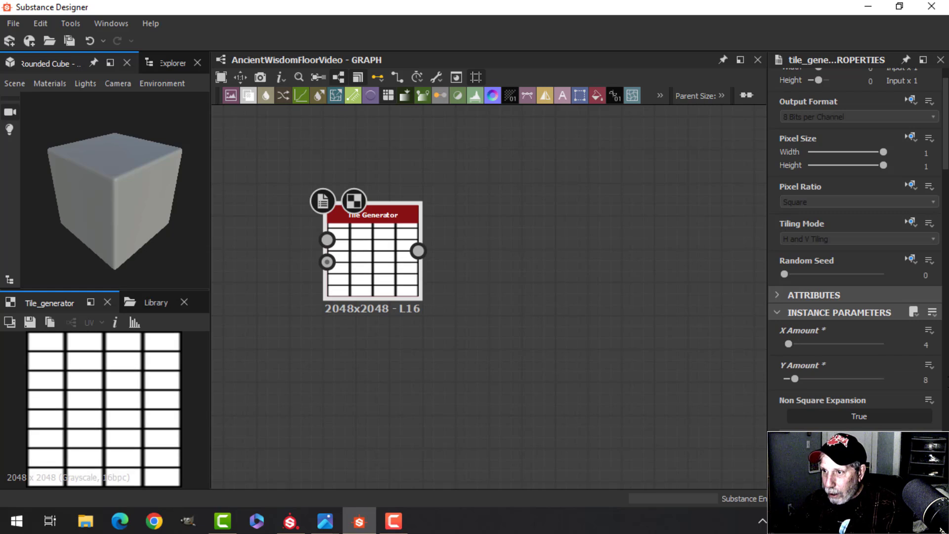
Change the Tile Generator's pattern to Square.
{"action": "scroll", "coordinate": [833, 383], "scroll_direction": "down", "scroll_amount": 3}
{"action": "left_click", "coordinate": [812, 345]}
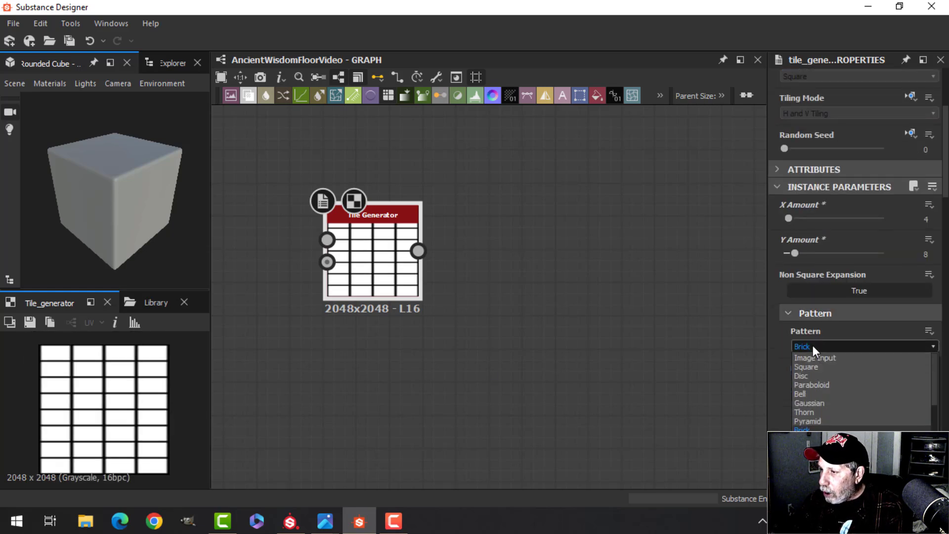
{"action": "left_click", "coordinate": [812, 366]}
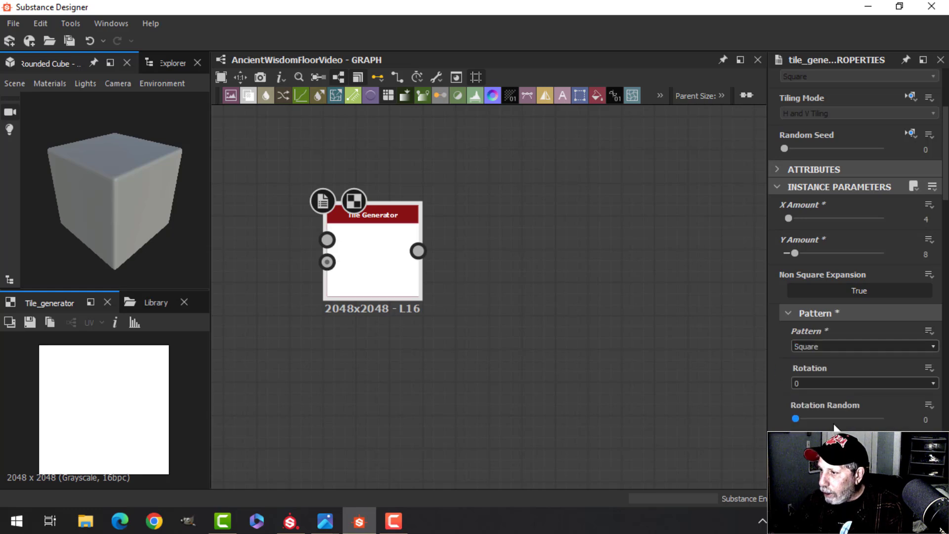
Set the Tile Generator's Scale to 0.99 and inspect the thin gaps between the tiles.
{"action": "scroll", "coordinate": [840, 419], "scroll_direction": "down", "scroll_amount": 9}
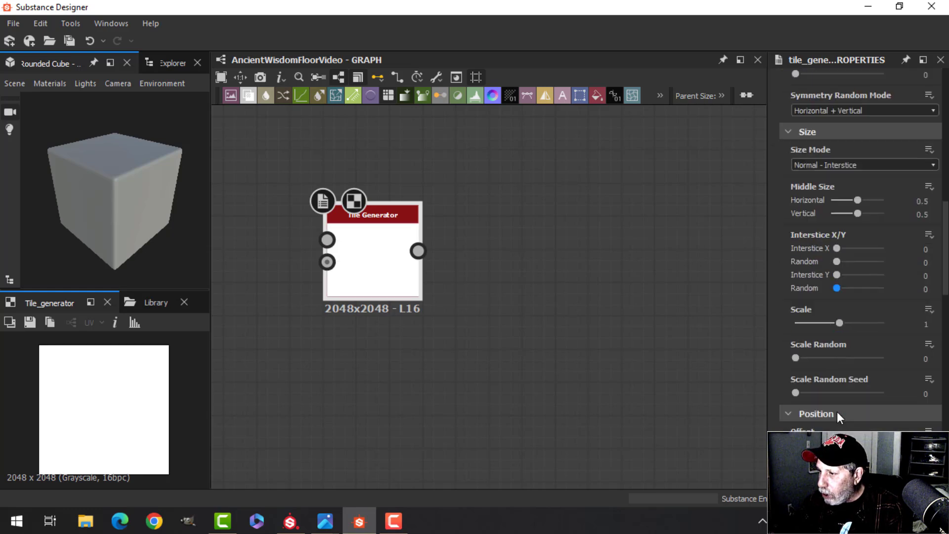
{"action": "left_click", "coordinate": [924, 324]}
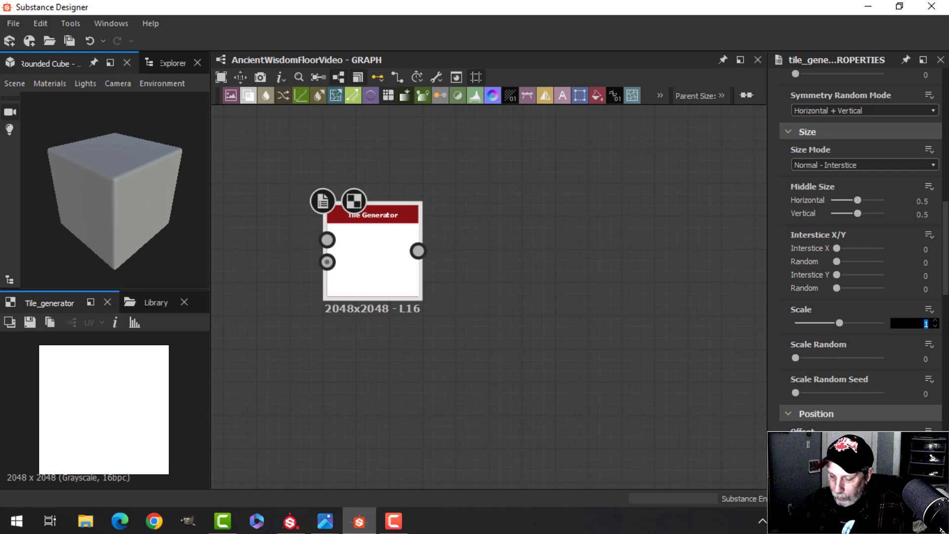
{"action": "type", "text": "0.99"}
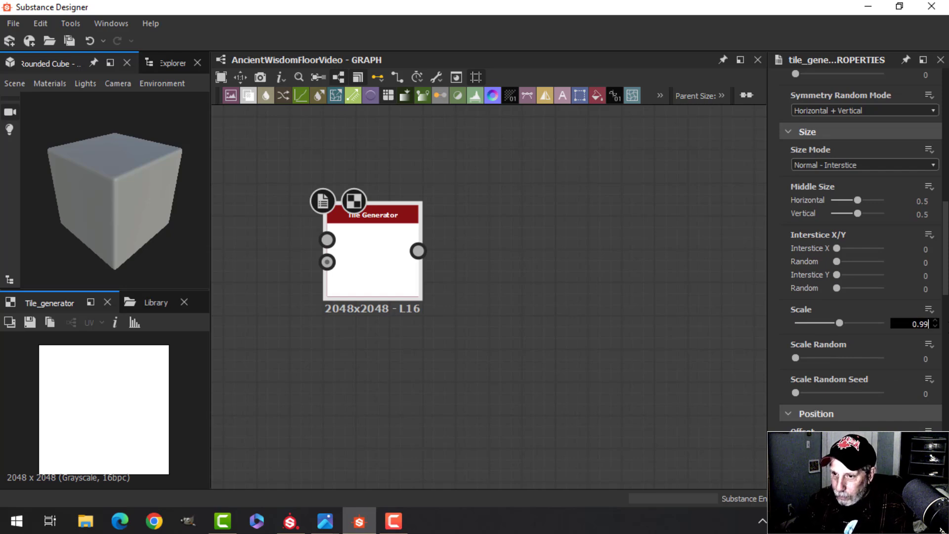
{"action": "key", "text": "Return"}
{"action": "scroll", "coordinate": [95, 423], "scroll_direction": "down", "scroll_amount": 2}
{"action": "scroll", "coordinate": [101, 423], "scroll_direction": "up", "scroll_amount": 2}
{"action": "scroll", "coordinate": [98, 422], "scroll_direction": "down", "scroll_amount": 2}
{"action": "scroll", "coordinate": [116, 415], "scroll_direction": "up", "scroll_amount": 2}
{"action": "scroll", "coordinate": [375, 299], "scroll_direction": "down", "scroll_amount": 1}
{"action": "scroll", "coordinate": [374, 299], "scroll_direction": "up", "scroll_amount": 6}
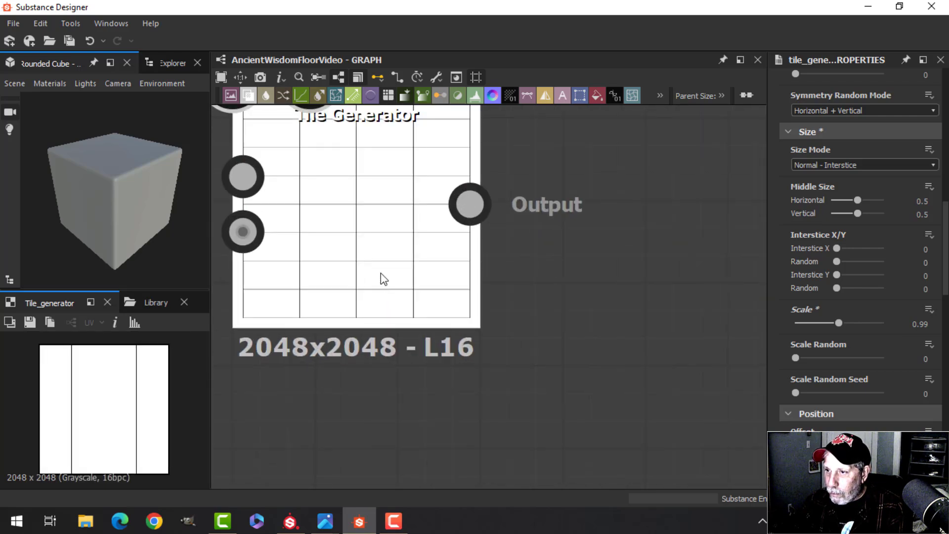
{"action": "scroll", "coordinate": [740, 357], "scroll_direction": "down", "scroll_amount": 1}
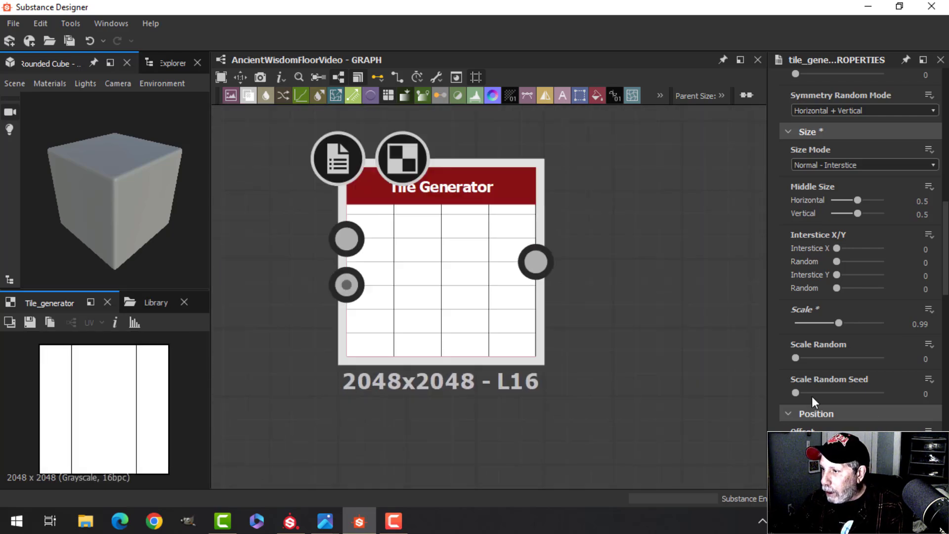
Set the Tile Generator's position Offset to 0.5 to stagger the tile rows, and check the resulting pattern.
{"action": "scroll", "coordinate": [871, 405], "scroll_direction": "down", "scroll_amount": 2}
{"action": "scroll", "coordinate": [870, 405], "scroll_direction": "down", "scroll_amount": 3}
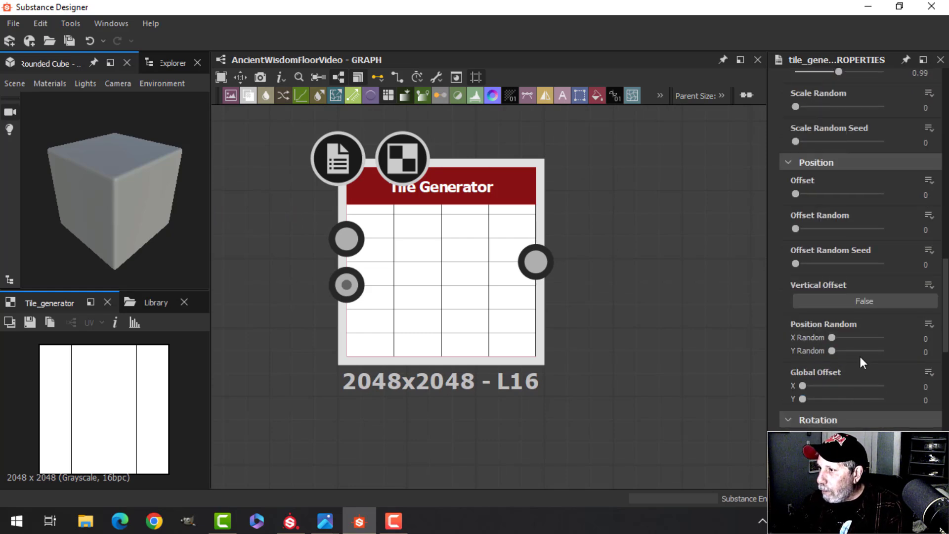
{"action": "double_click", "coordinate": [924, 194]}
{"action": "type", "text": "0.5"}
{"action": "key", "text": "Return"}
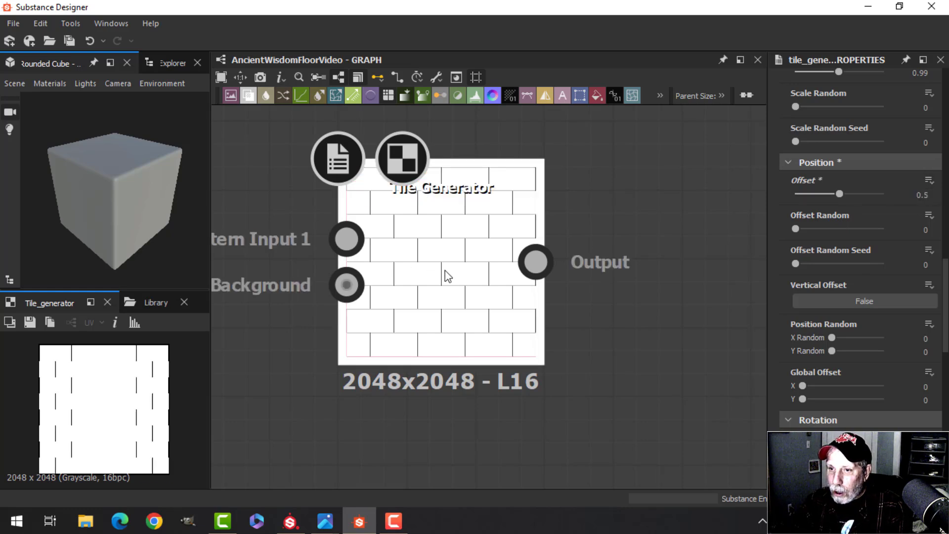
{"action": "scroll", "coordinate": [455, 277], "scroll_direction": "down", "scroll_amount": 3}
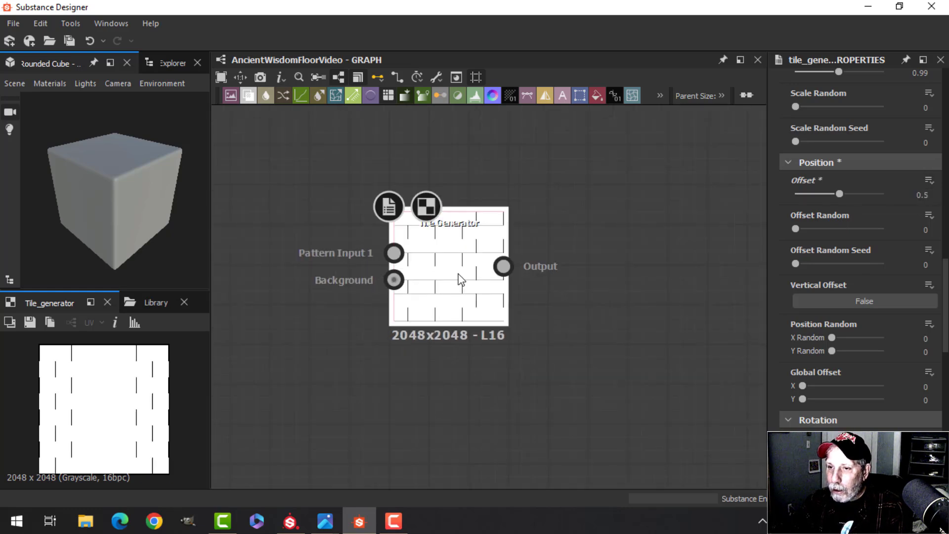
{"action": "scroll", "coordinate": [459, 279], "scroll_direction": "up", "scroll_amount": 3}
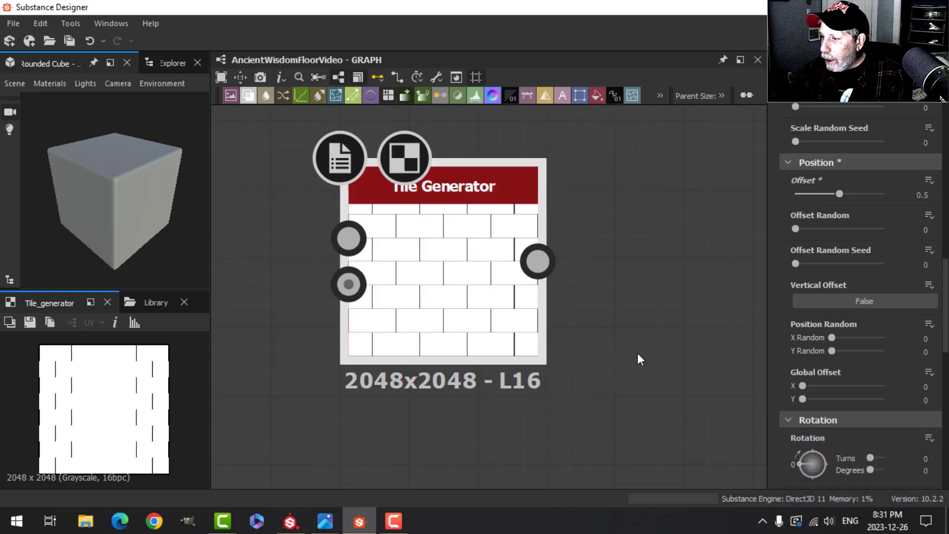
{"action": "scroll", "coordinate": [609, 333], "scroll_direction": "down", "scroll_amount": 4}
{"action": "middle_click_drag", "start_coordinate": [633, 317], "coordinate": [391, 302]}
{"action": "scroll", "coordinate": [420, 299], "scroll_direction": "down", "scroll_amount": 2}
{"action": "scroll", "coordinate": [405, 298], "scroll_direction": "up", "scroll_amount": 2}
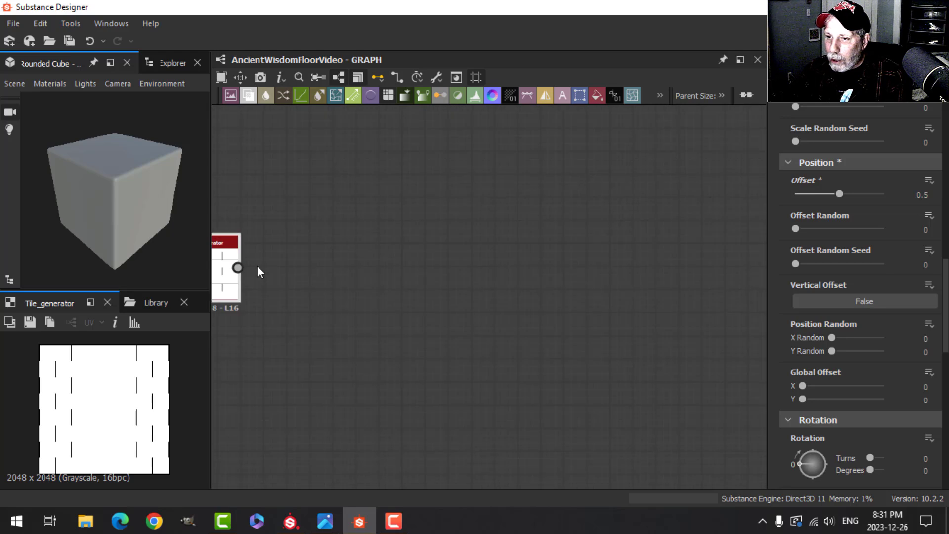
Connect the Tile Generator's output to the Normal node, the Ambient Occlusion node and the Height output.
{"action": "scroll", "coordinate": [332, 282], "scroll_direction": "down", "scroll_amount": 1}
{"action": "middle_click_drag", "start_coordinate": [332, 285], "coordinate": [366, 294]}
{"action": "left_click_drag", "start_coordinate": [288, 271], "coordinate": [659, 230]}
{"action": "left_click_drag", "start_coordinate": [288, 271], "coordinate": [659, 309]}
{"action": "left_click_drag", "start_coordinate": [288, 271], "coordinate": [739, 390]}
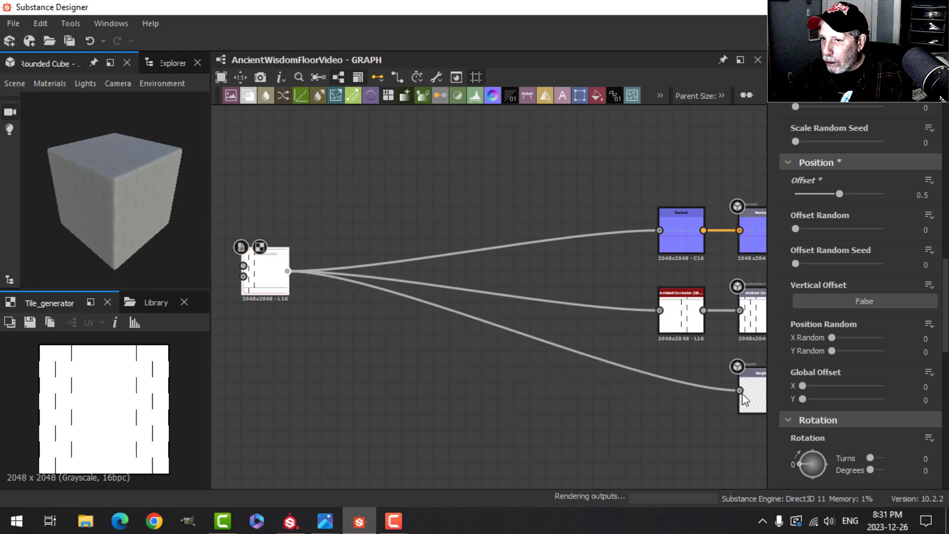
Switch the Normal node's Normal Format to OpenGL and set its Intensity to 8.
{"action": "left_click", "coordinate": [674, 230]}
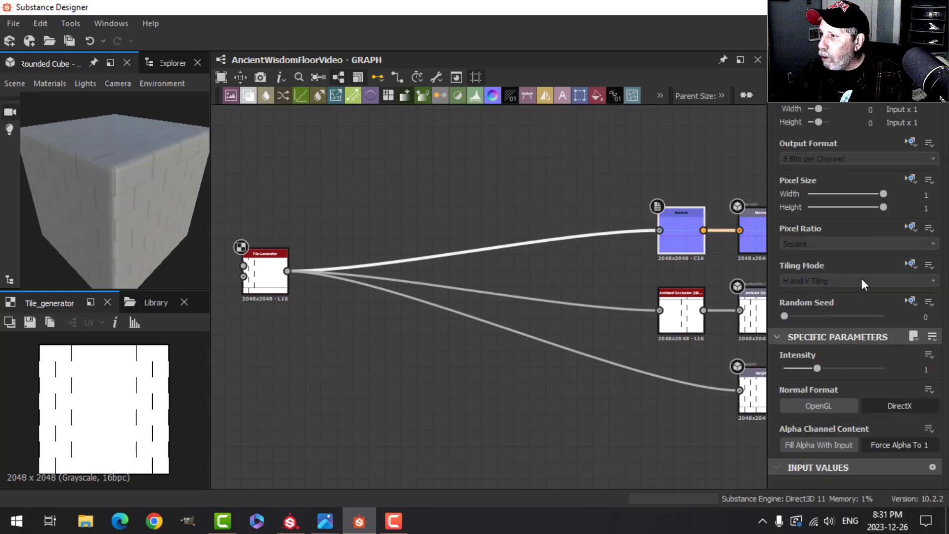
{"action": "left_click", "coordinate": [872, 405]}
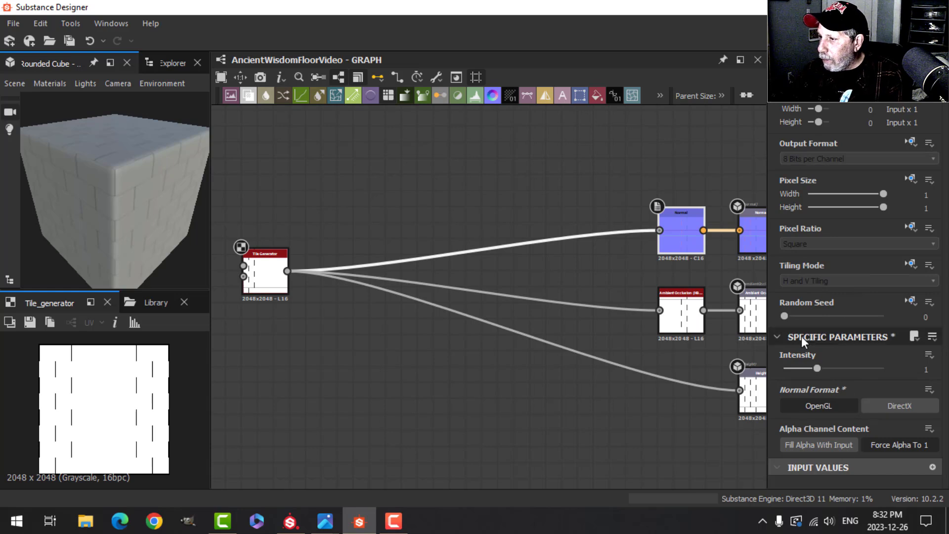
{"action": "left_click", "coordinate": [918, 369]}
{"action": "type", "text": "8"}
{"action": "key", "text": "Return"}
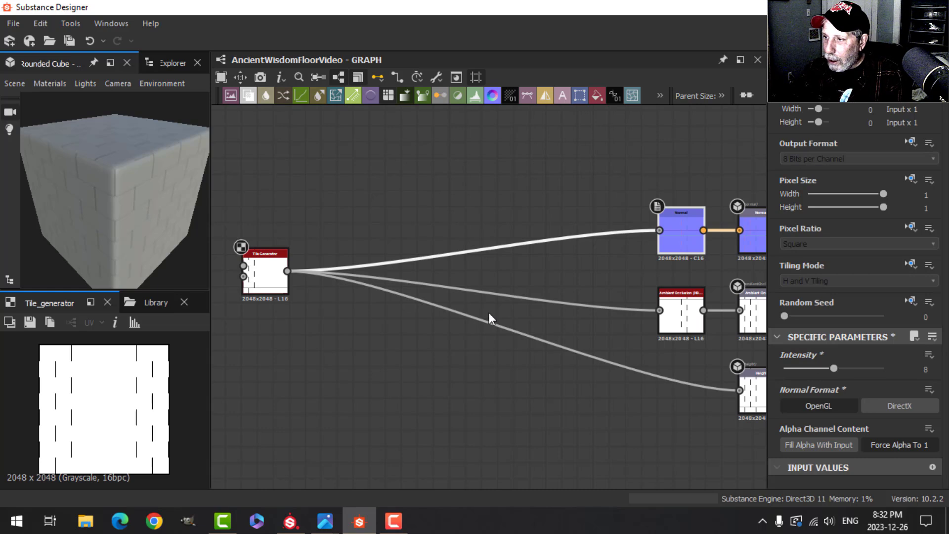
Raise the Ambient Occlusion node's Height Depth to 0.13, and select the Height output to check its settings.
{"action": "scroll", "coordinate": [567, 324], "scroll_direction": "down", "scroll_amount": 3}
{"action": "left_click", "coordinate": [567, 302]}
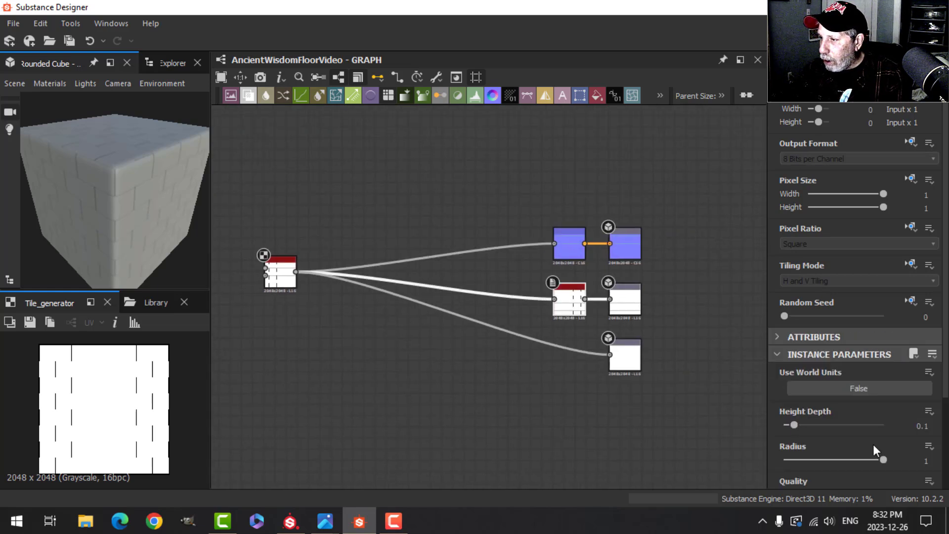
{"action": "left_click_drag", "start_coordinate": [793, 425], "coordinate": [796, 425]}
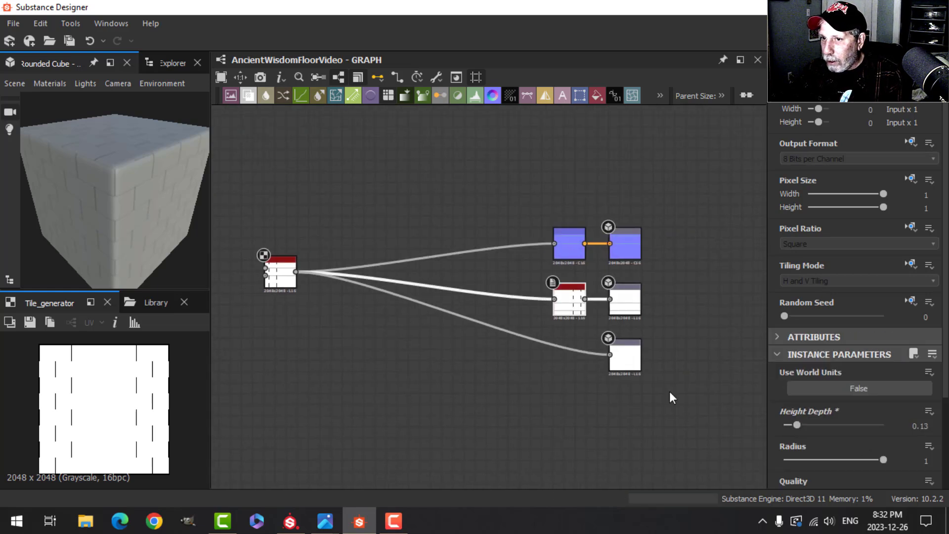
{"action": "scroll", "coordinate": [571, 360], "scroll_direction": "down", "scroll_amount": 1}
{"action": "left_click", "coordinate": [618, 360]}
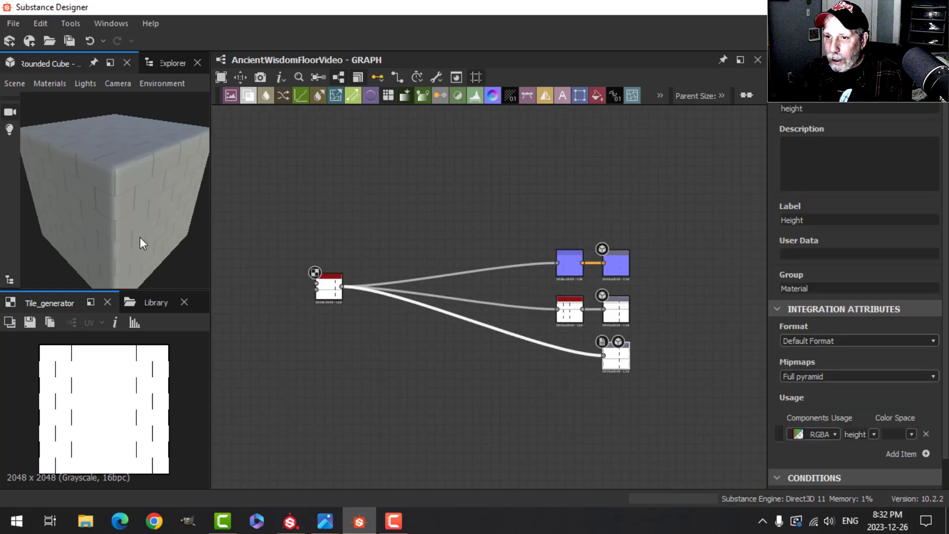
Inspect the tile gaps on the preview cube and in the normal map, and set the Normal node's Intensity to 10.
{"action": "scroll", "coordinate": [141, 236], "scroll_direction": "up", "scroll_amount": 3}
{"action": "left_click_drag", "start_coordinate": [150, 233], "coordinate": [217, 250]}
{"action": "scroll", "coordinate": [429, 324], "scroll_direction": "down", "scroll_amount": 1}
{"action": "left_click", "coordinate": [551, 272]}
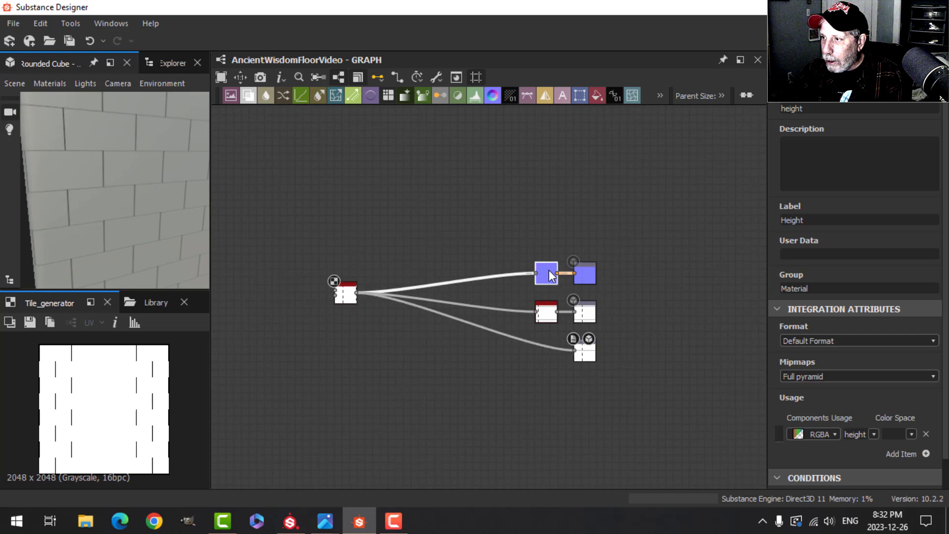
{"action": "scroll", "coordinate": [126, 400], "scroll_direction": "up", "scroll_amount": 2}
{"action": "scroll", "coordinate": [127, 400], "scroll_direction": "down", "scroll_amount": 2}
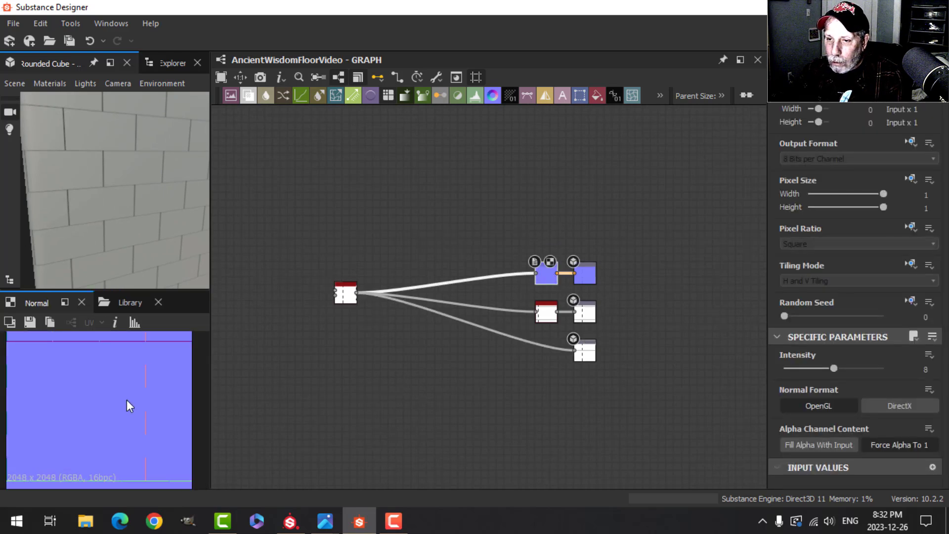
{"action": "double_click", "coordinate": [911, 370]}
{"action": "type", "text": "10"}
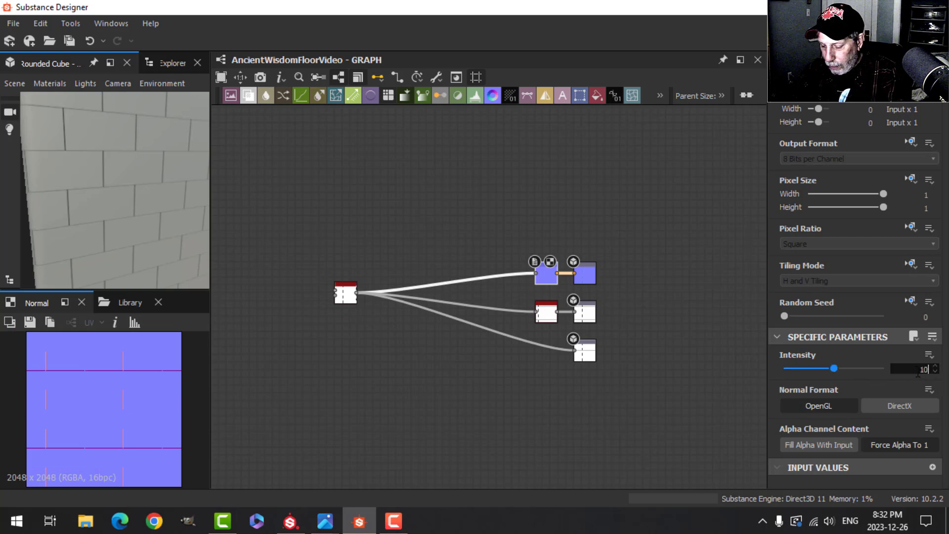
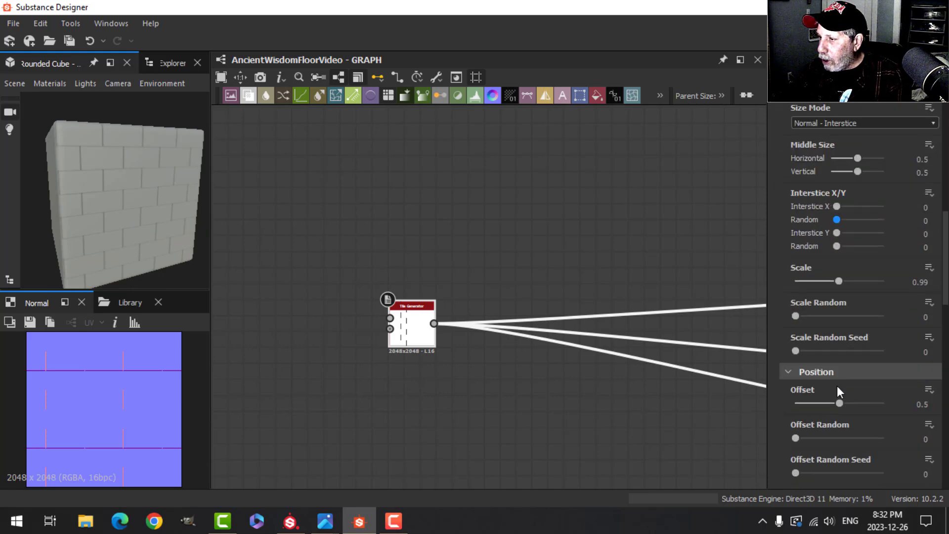
Set the Tile Generator's Luminance Random to 0.4 and check the varied tile heights on the preview cube.
{"action": "scroll", "coordinate": [837, 385], "scroll_direction": "down", "scroll_amount": 15}
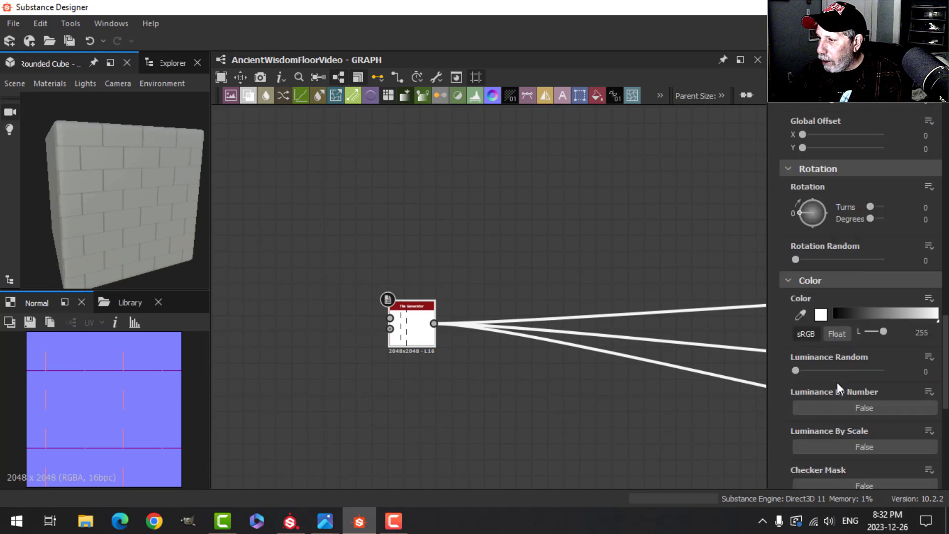
{"action": "scroll", "coordinate": [837, 381], "scroll_direction": "down", "scroll_amount": 2}
{"action": "left_click", "coordinate": [795, 328]}
{"action": "double_click", "coordinate": [902, 328]}
{"action": "type", "text": "0.4"}
{"action": "key", "text": "Return"}
{"action": "left_click_drag", "start_coordinate": [89, 210], "coordinate": [111, 195]}
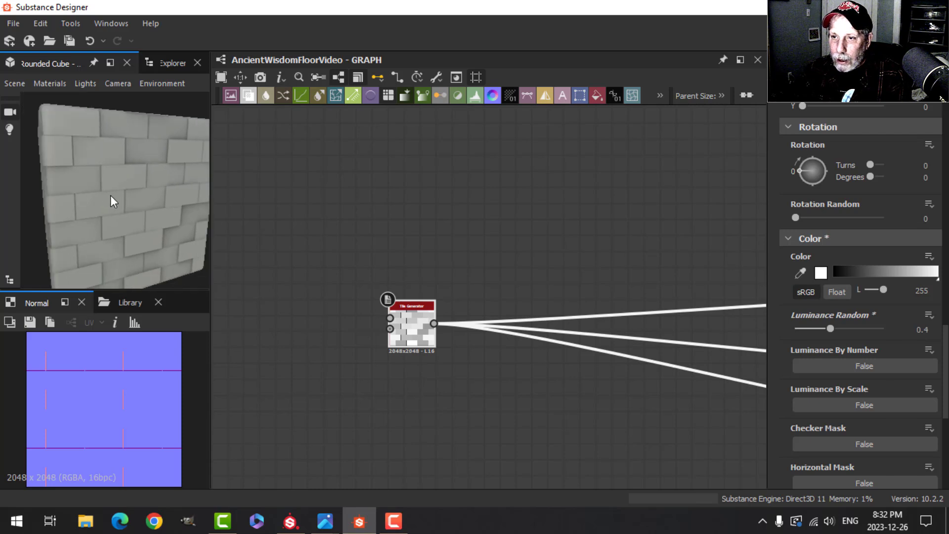
Switch the preview's default physically_metallic_roughness material to Tessellation and open the material's properties.
{"action": "left_click", "coordinate": [50, 82]}
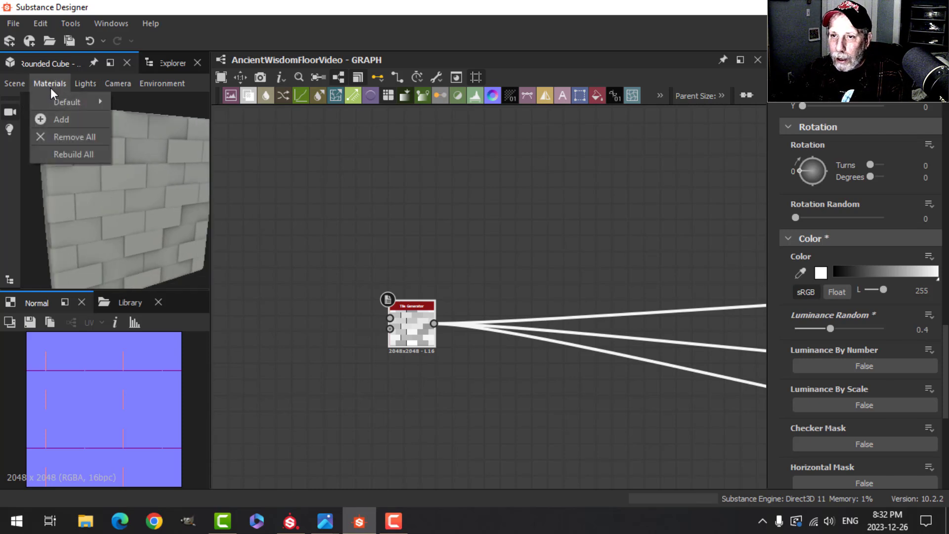
{"action": "left_click", "coordinate": [512, 246]}
{"action": "scroll", "coordinate": [514, 249], "scroll_direction": "down", "scroll_amount": 3}
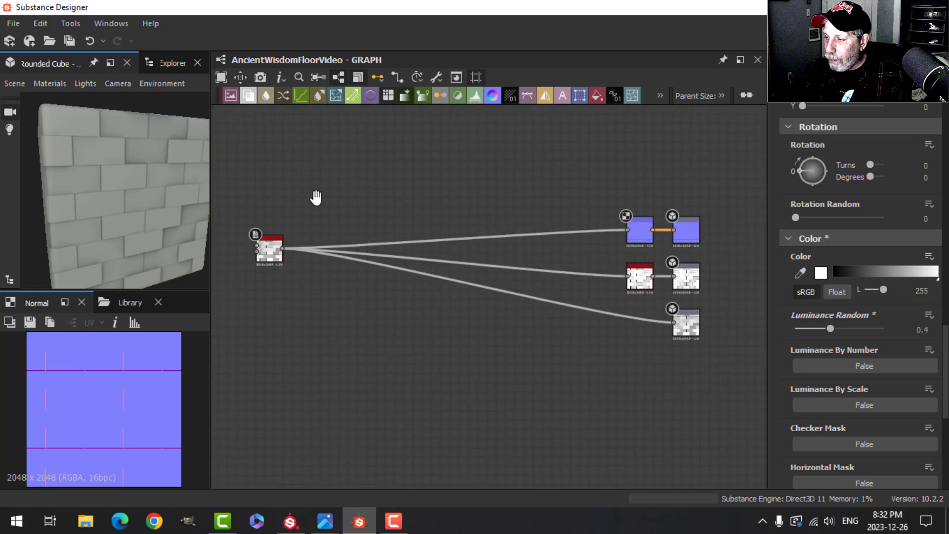
{"action": "left_click", "coordinate": [606, 312]}
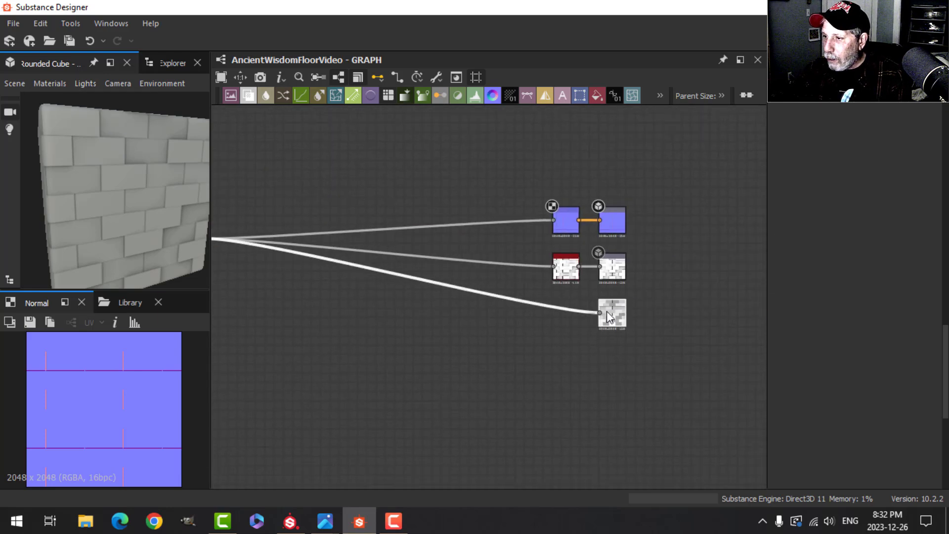
{"action": "left_click", "coordinate": [53, 79]}
{"action": "mouse_move", "coordinate": [67, 100]}
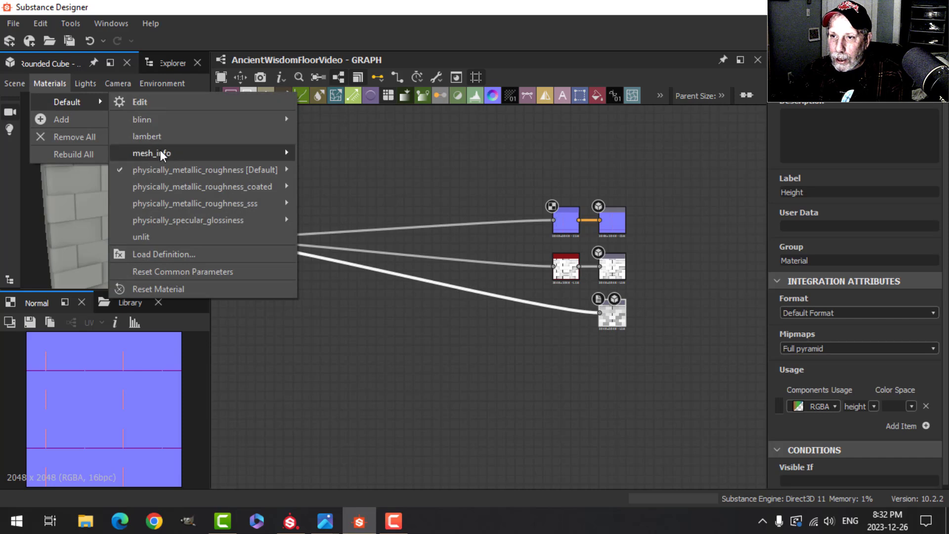
{"action": "mouse_move", "coordinate": [188, 170]}
{"action": "left_click", "coordinate": [338, 186]}
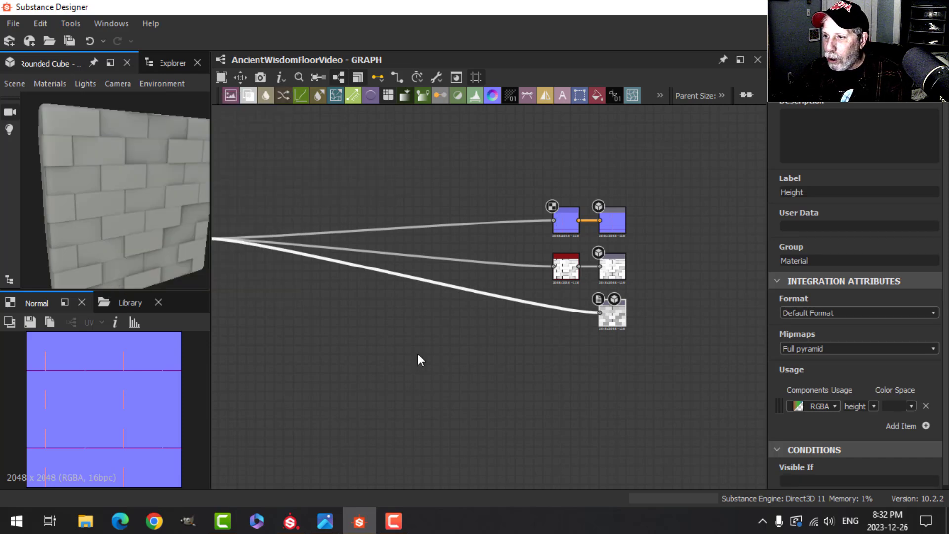
{"action": "left_click", "coordinate": [840, 294]}
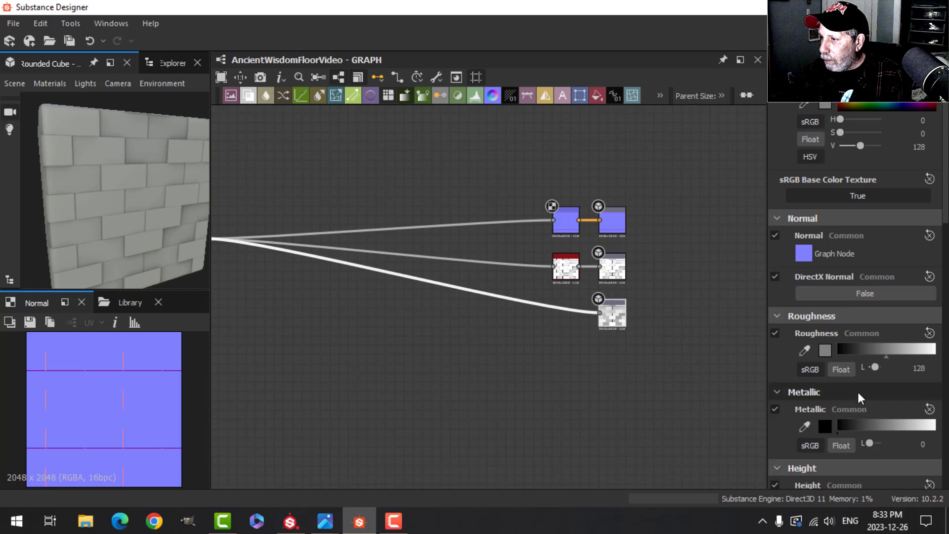
Set the preview material's height Scale to 2.91 and Tessellation Factor to 6, and inspect the displaced tiles on the cube.
{"action": "scroll", "coordinate": [851, 383], "scroll_direction": "down", "scroll_amount": 3}
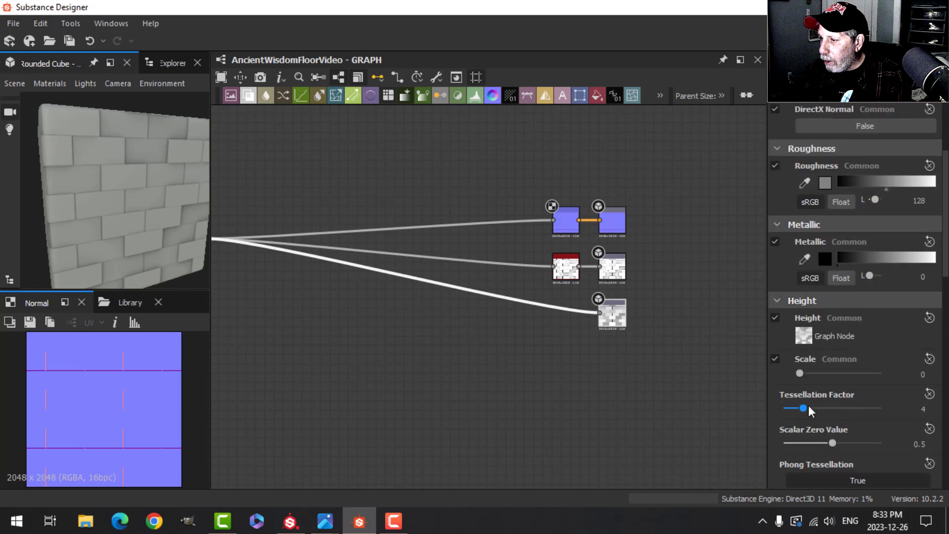
{"action": "left_click_drag", "start_coordinate": [808, 380], "coordinate": [823, 373]}
{"action": "mouse_move", "coordinate": [138, 235]}
{"action": "left_mouse_down"}
{"action": "mouse_move", "coordinate": [103, 179]}
{"action": "mouse_move", "coordinate": [102, 144]}
{"action": "mouse_move", "coordinate": [129, 141]}
{"action": "mouse_move", "coordinate": [141, 219]}
{"action": "left_mouse_up"}
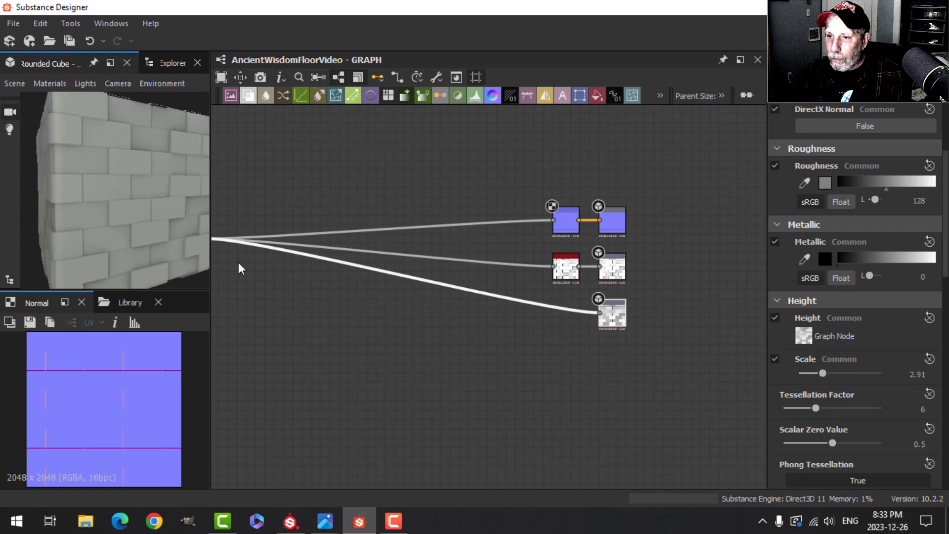
{"action": "scroll", "coordinate": [389, 348], "scroll_direction": "down", "scroll_amount": 4}
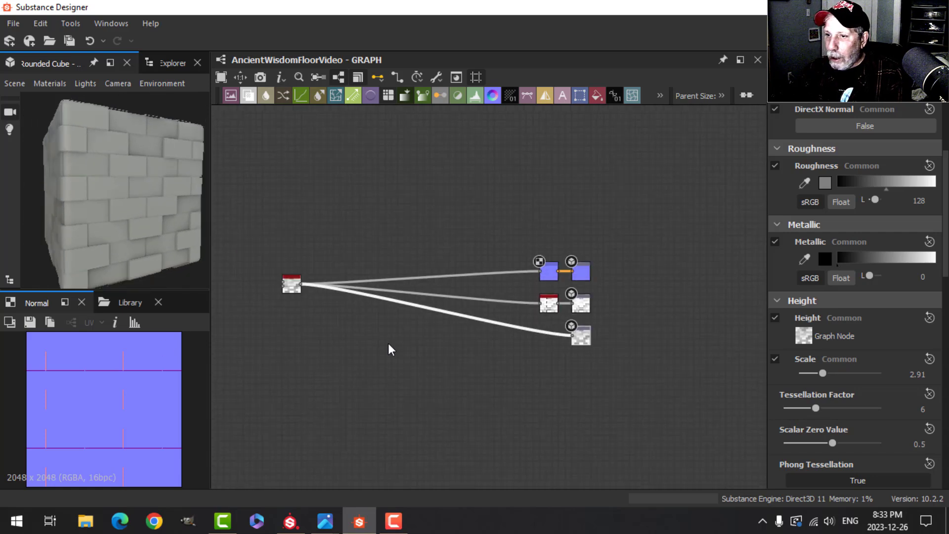
Delete all three connections running from the Tile Generator to the normal, ambient occlusion and height nodes.
{"action": "scroll", "coordinate": [386, 352], "scroll_direction": "up", "scroll_amount": 5}
{"action": "middle_click_drag", "start_coordinate": [359, 349], "coordinate": [429, 369]}
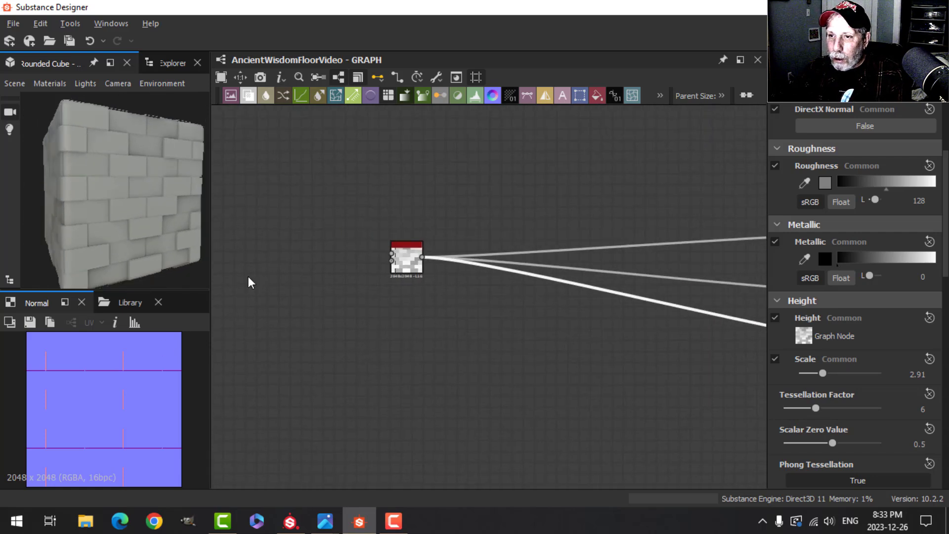
{"action": "scroll", "coordinate": [426, 335], "scroll_direction": "up", "scroll_amount": 2}
{"action": "scroll", "coordinate": [420, 328], "scroll_direction": "down", "scroll_amount": 2}
{"action": "scroll", "coordinate": [387, 339], "scroll_direction": "up", "scroll_amount": 4}
{"action": "middle_click_drag", "start_coordinate": [387, 339], "coordinate": [388, 364]}
{"action": "scroll", "coordinate": [383, 364], "scroll_direction": "up", "scroll_amount": 2}
{"action": "scroll", "coordinate": [371, 358], "scroll_direction": "down", "scroll_amount": 1}
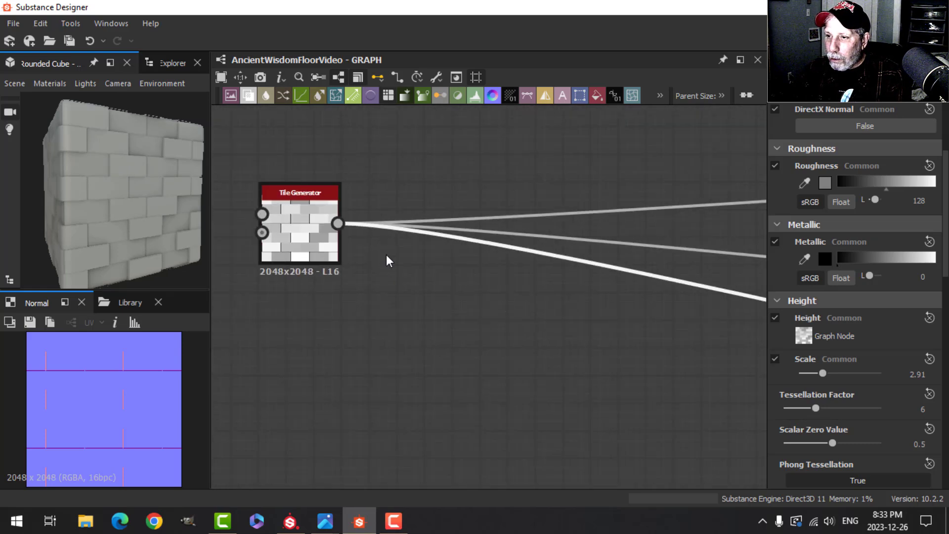
{"action": "left_click_drag", "start_coordinate": [401, 182], "coordinate": [410, 301]}
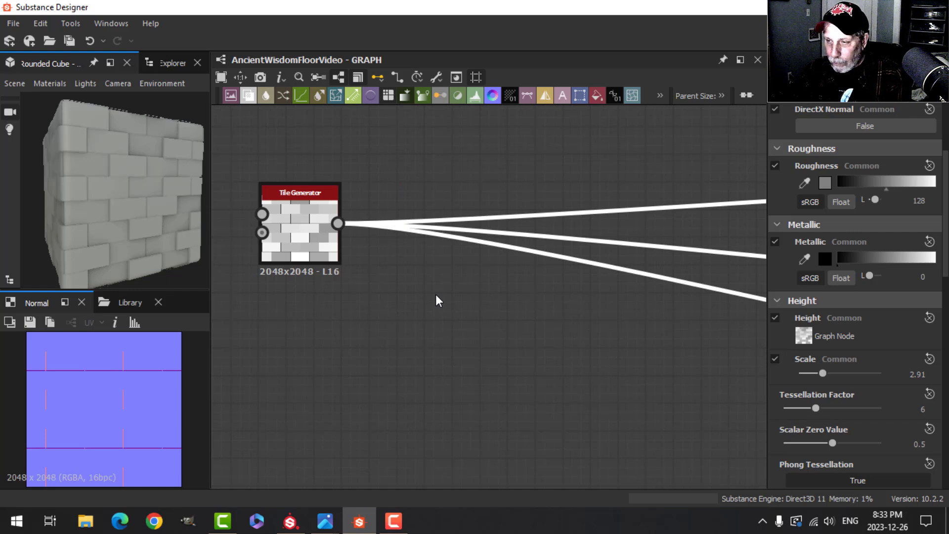
{"action": "left_click_drag", "start_coordinate": [417, 191], "coordinate": [417, 289]}
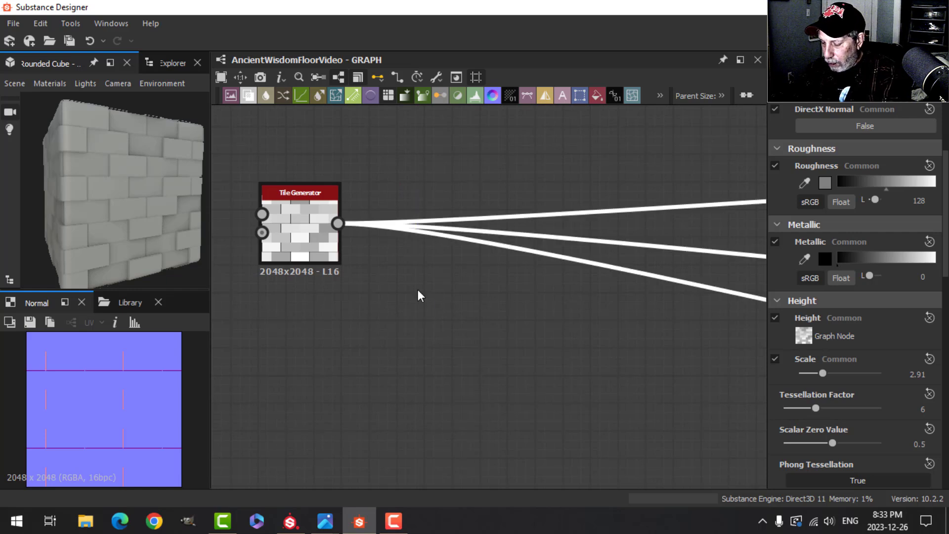
{"action": "key", "text": "Delete"}
Add a Blend node fed by the Tile Generator's output.
{"action": "scroll", "coordinate": [397, 304], "scroll_direction": "down", "scroll_amount": 2}
{"action": "scroll", "coordinate": [383, 290], "scroll_direction": "up", "scroll_amount": 2}
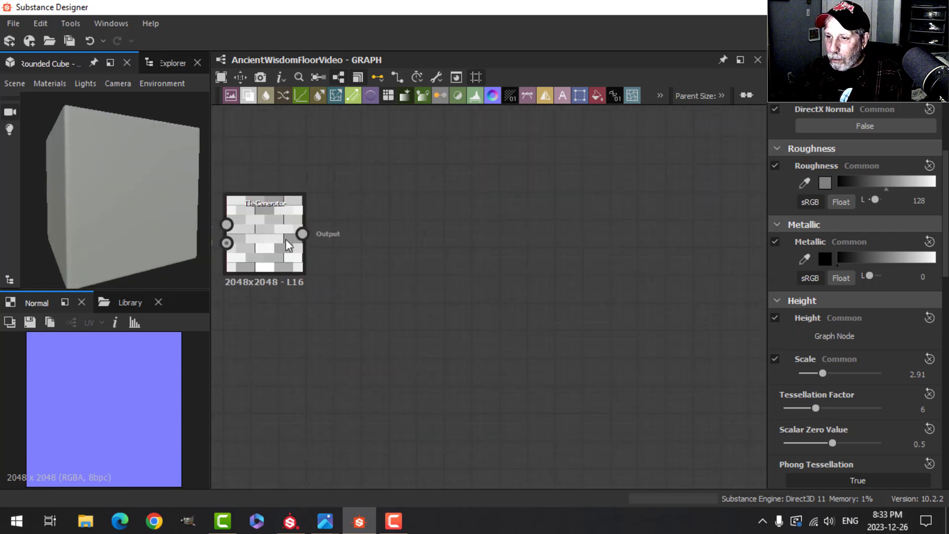
{"action": "scroll", "coordinate": [340, 288], "scroll_direction": "down", "scroll_amount": 2}
{"action": "left_click_drag", "start_coordinate": [332, 249], "coordinate": [403, 225]}
{"action": "left_click", "coordinate": [435, 112]}
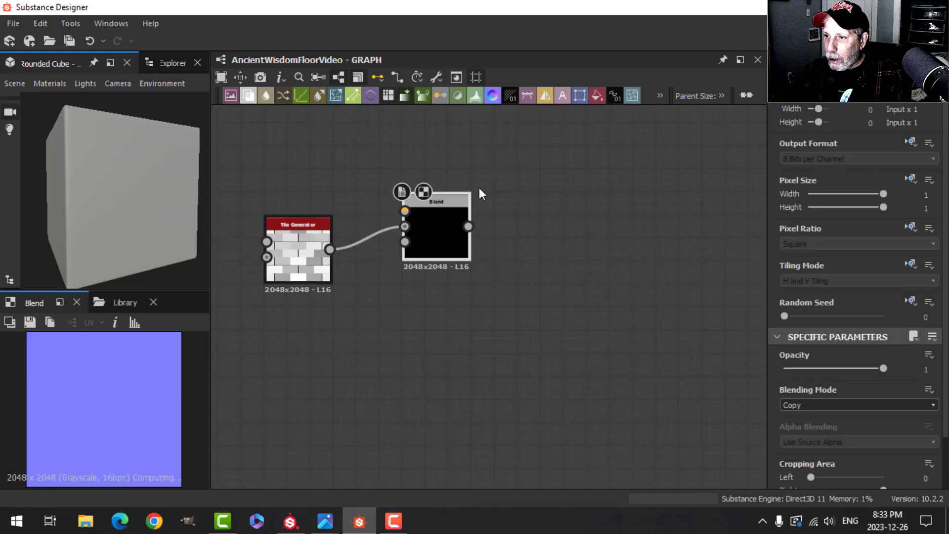
{"action": "scroll", "coordinate": [383, 256], "scroll_direction": "up", "scroll_amount": 2}
{"action": "scroll", "coordinate": [359, 296], "scroll_direction": "down", "scroll_amount": 2}
{"action": "scroll", "coordinate": [367, 270], "scroll_direction": "up", "scroll_amount": 1}
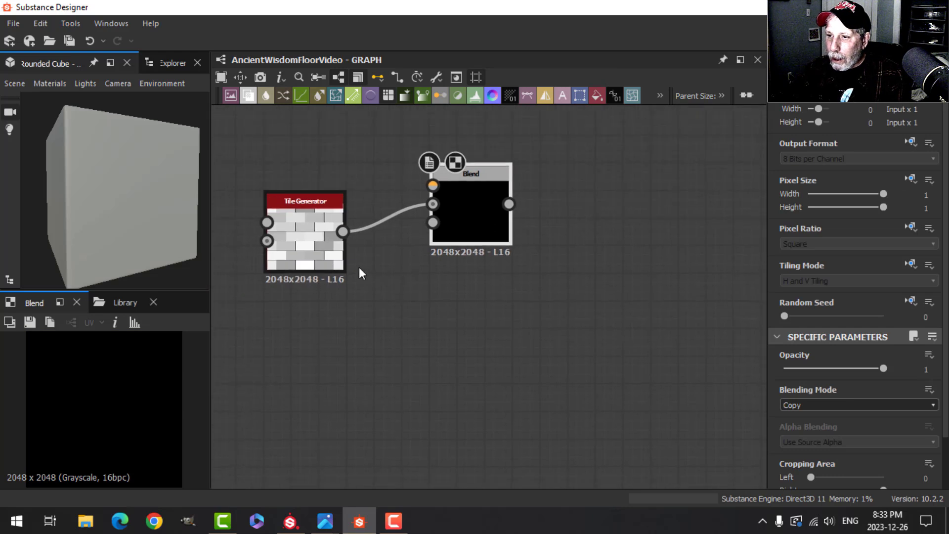
Add a Transformation 2D node fed by the Tile Generator and rotate its pattern about 90 degrees clockwise.
{"action": "left_click_drag", "start_coordinate": [345, 232], "coordinate": [365, 348]}
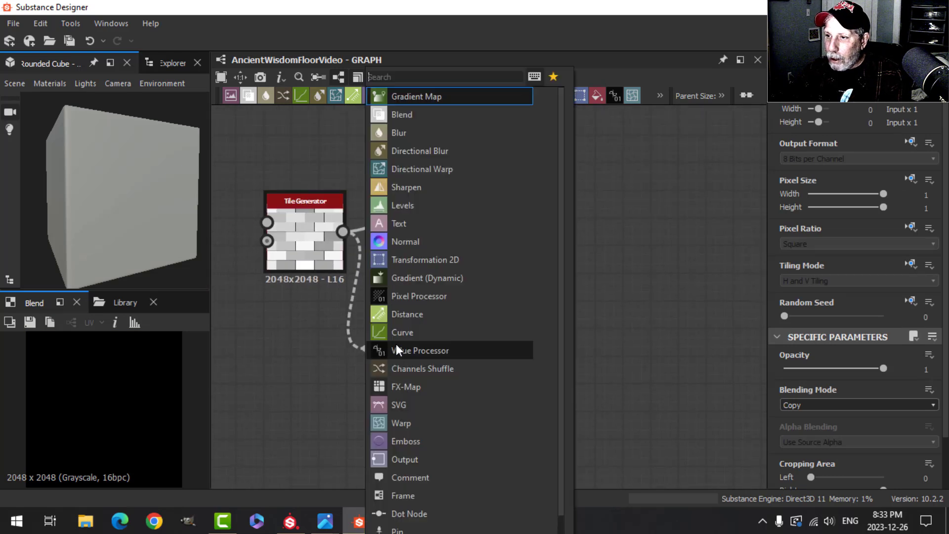
{"action": "left_click", "coordinate": [408, 261]}
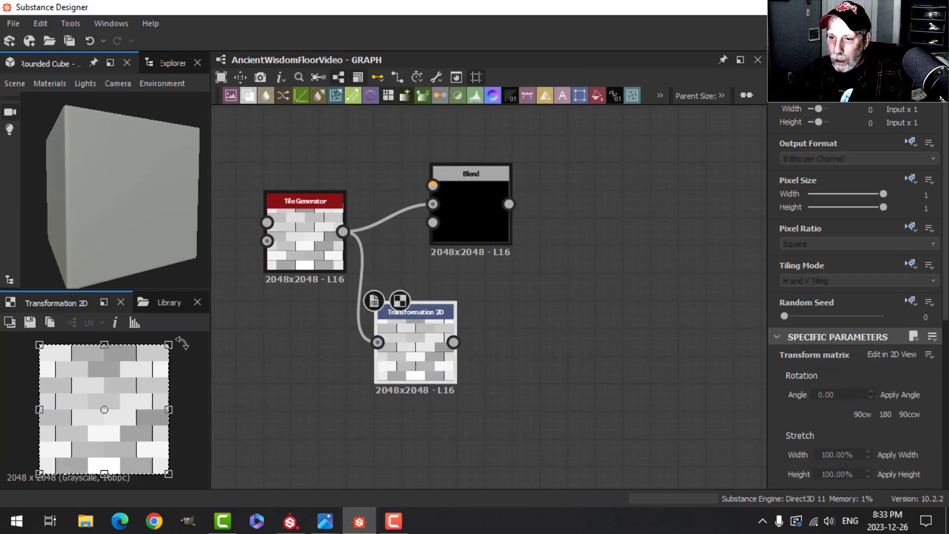
{"action": "left_click_drag", "start_coordinate": [179, 340], "coordinate": [167, 462]}
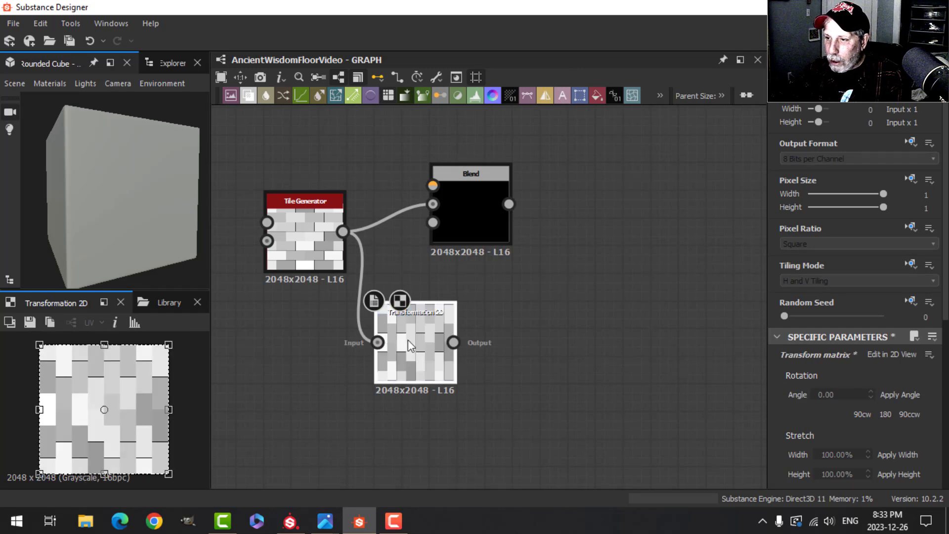
Move the Blend node farther out and connect the Tile Generator as its foreground and the Transformation 2D as its background.
{"action": "scroll", "coordinate": [502, 319], "scroll_direction": "up", "scroll_amount": 1}
{"action": "scroll", "coordinate": [474, 209], "scroll_direction": "down", "scroll_amount": 1}
{"action": "left_click_drag", "start_coordinate": [474, 210], "coordinate": [568, 243]}
{"action": "mouse_move", "coordinate": [439, 326]}
{"action": "left_mouse_down"}
{"action": "mouse_move", "coordinate": [469, 237]}
{"action": "mouse_move", "coordinate": [514, 173]}
{"action": "left_mouse_up"}
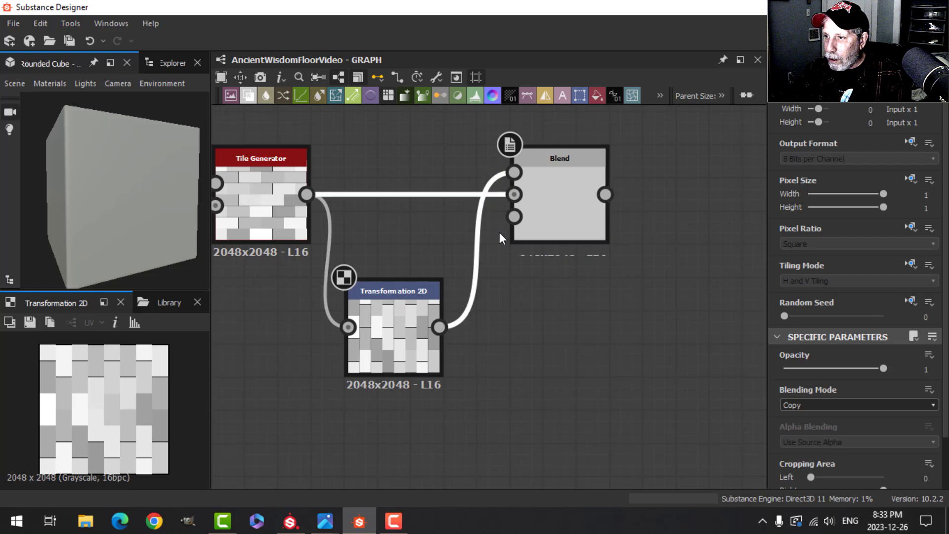
{"action": "scroll", "coordinate": [535, 271], "scroll_direction": "down", "scroll_amount": 2}
{"action": "middle_click_drag", "start_coordinate": [537, 308], "coordinate": [491, 313]}
{"action": "scroll", "coordinate": [503, 296], "scroll_direction": "down", "scroll_amount": 1}
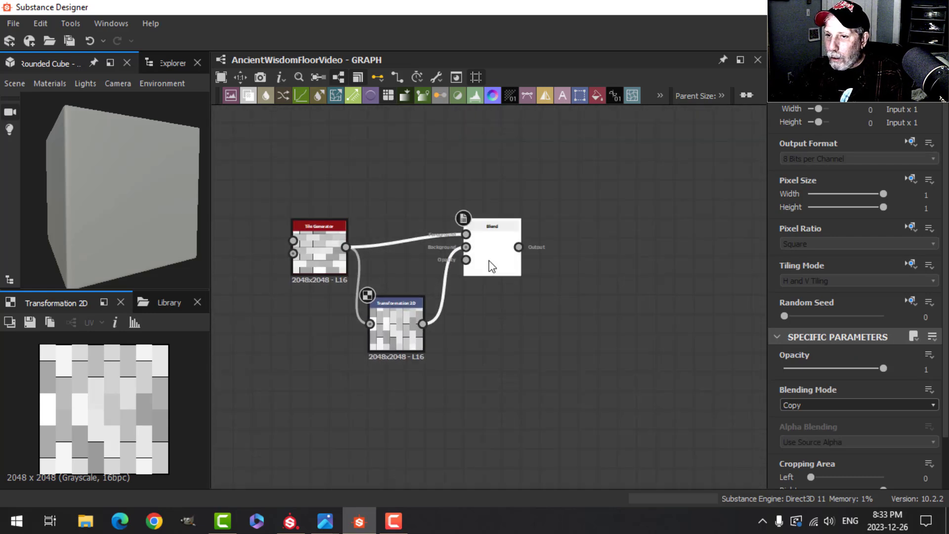
Display the Blend node's result in the 2D view and look over the graph up to the unconnected material outputs.
{"action": "double_click", "coordinate": [489, 260]}
{"action": "middle_click_drag", "start_coordinate": [594, 336], "coordinate": [567, 347]}
{"action": "scroll", "coordinate": [531, 357], "scroll_direction": "down", "scroll_amount": 1}
{"action": "middle_click_drag", "start_coordinate": [505, 357], "coordinate": [404, 344]}
{"action": "scroll", "coordinate": [547, 342], "scroll_direction": "up", "scroll_amount": 1}
{"action": "scroll", "coordinate": [450, 363], "scroll_direction": "down", "scroll_amount": 2}
{"action": "scroll", "coordinate": [410, 352], "scroll_direction": "up", "scroll_amount": 1}
{"action": "scroll", "coordinate": [437, 333], "scroll_direction": "down", "scroll_amount": 1}
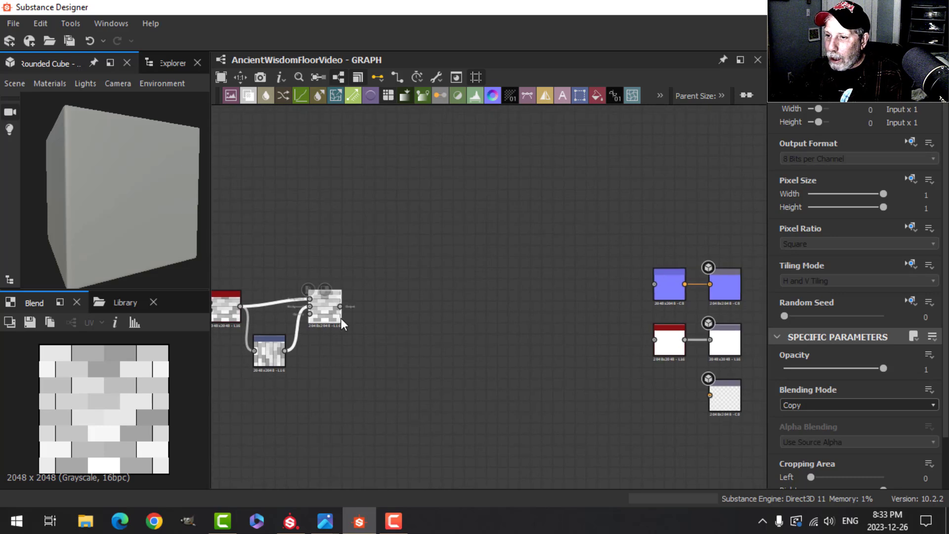
Connect the Blend's output to the Normal node, the Ambient Occlusion node and the Height output, and inspect the tiles on the 3D cube.
{"action": "left_click_drag", "start_coordinate": [340, 306], "coordinate": [653, 284]}
{"action": "left_click_drag", "start_coordinate": [326, 311], "coordinate": [654, 339]}
{"action": "left_click_drag", "start_coordinate": [429, 296], "coordinate": [709, 396]}
{"action": "scroll", "coordinate": [85, 248], "scroll_direction": "up", "scroll_amount": 5}
{"action": "left_click_drag", "start_coordinate": [90, 242], "coordinate": [121, 259]}
{"action": "scroll", "coordinate": [284, 369], "scroll_direction": "up", "scroll_amount": 6}
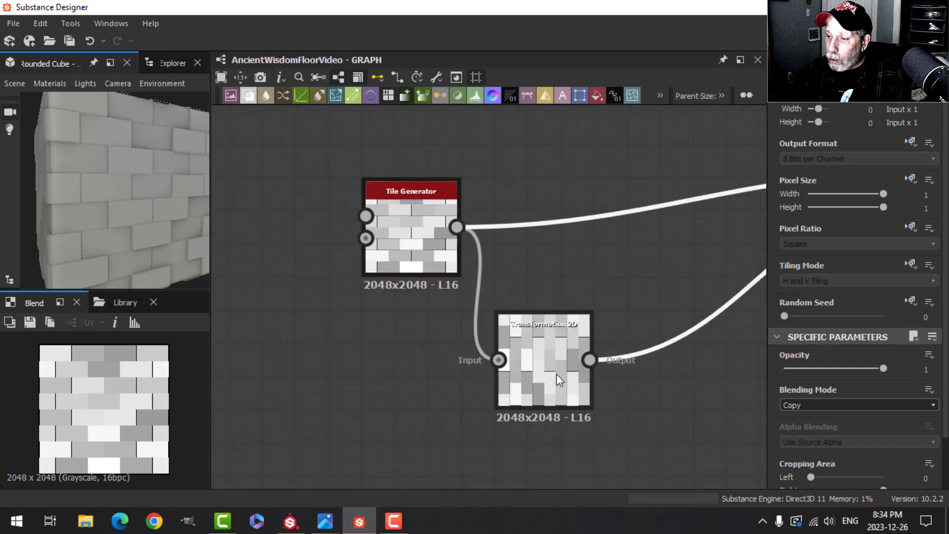
Rearrange the Tile Generator and Transformation 2D nodes so that they sit farther apart, leaving free space below them.
{"action": "scroll", "coordinate": [560, 382], "scroll_direction": "down", "scroll_amount": 5}
{"action": "left_click_drag", "start_coordinate": [384, 271], "coordinate": [402, 262]}
{"action": "middle_click_drag", "start_coordinate": [401, 262], "coordinate": [430, 331]}
{"action": "left_click_drag", "start_coordinate": [350, 271], "coordinate": [371, 209]}
{"action": "left_click_drag", "start_coordinate": [423, 336], "coordinate": [434, 293]}
{"action": "middle_click_drag", "start_coordinate": [389, 341], "coordinate": [399, 330]}
Duplicate the Tile Generator and place the copy below the Transformation 2D node.
{"action": "left_click", "coordinate": [373, 217]}
{"action": "key", "text": "ctrl+d"}
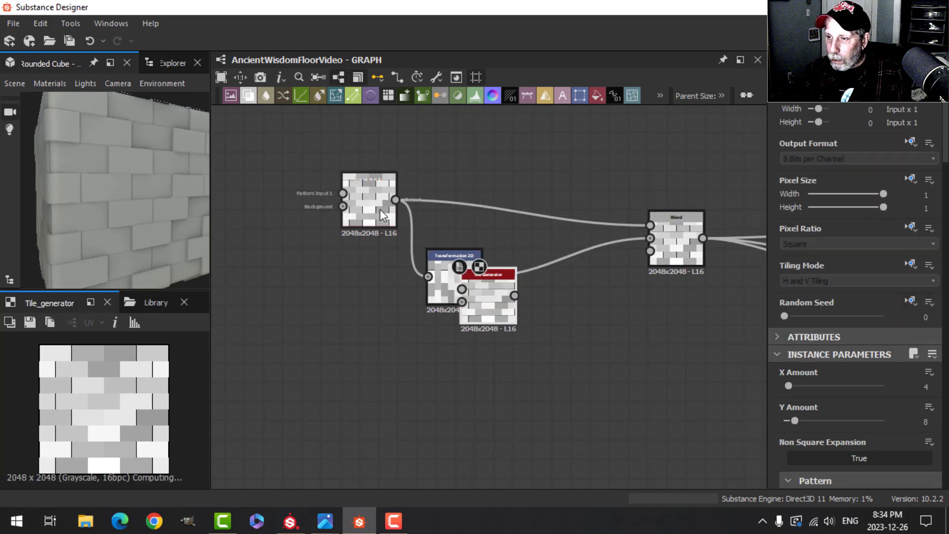
{"action": "left_click", "coordinate": [378, 359]}
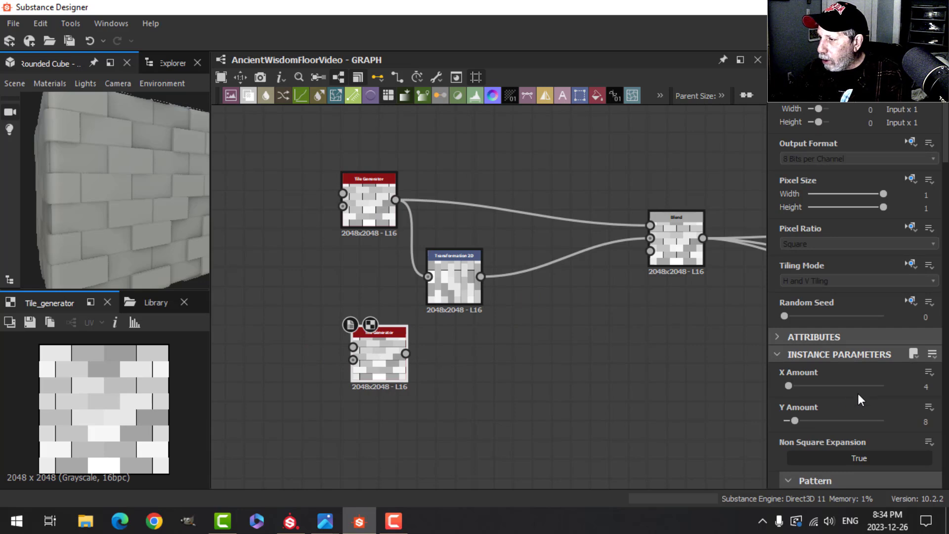
Set the duplicated Tile Generator's Scale to 1.
{"action": "scroll", "coordinate": [924, 399], "scroll_direction": "down", "scroll_amount": 3}
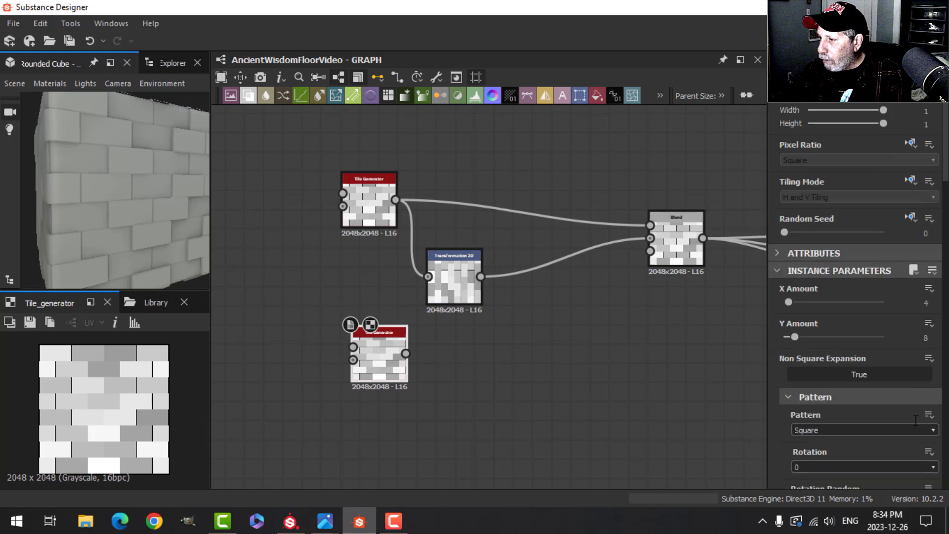
{"action": "scroll", "coordinate": [895, 410], "scroll_direction": "down", "scroll_amount": 1}
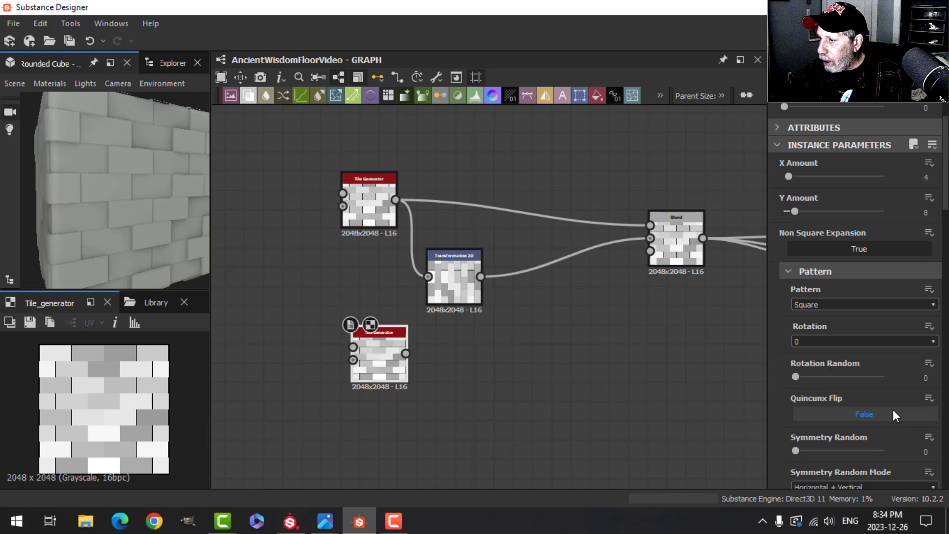
{"action": "scroll", "coordinate": [893, 409], "scroll_direction": "up", "scroll_amount": 4}
{"action": "scroll", "coordinate": [888, 402], "scroll_direction": "down", "scroll_amount": 7}
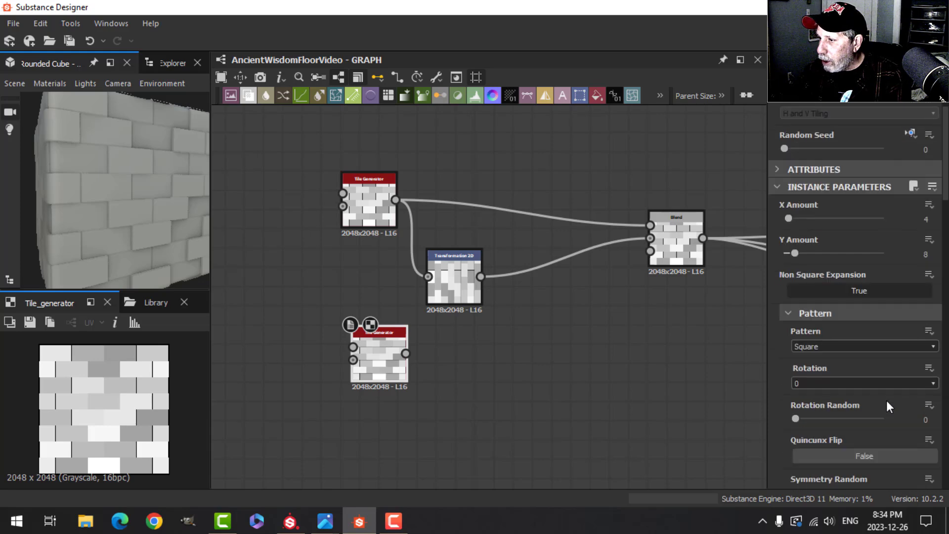
{"action": "scroll", "coordinate": [885, 403], "scroll_direction": "down", "scroll_amount": 6}
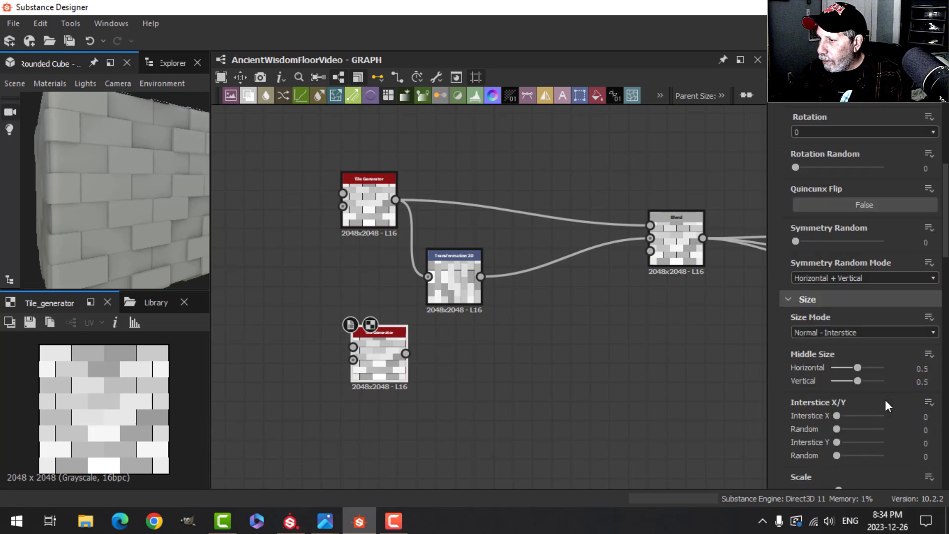
{"action": "double_click", "coordinate": [919, 366]}
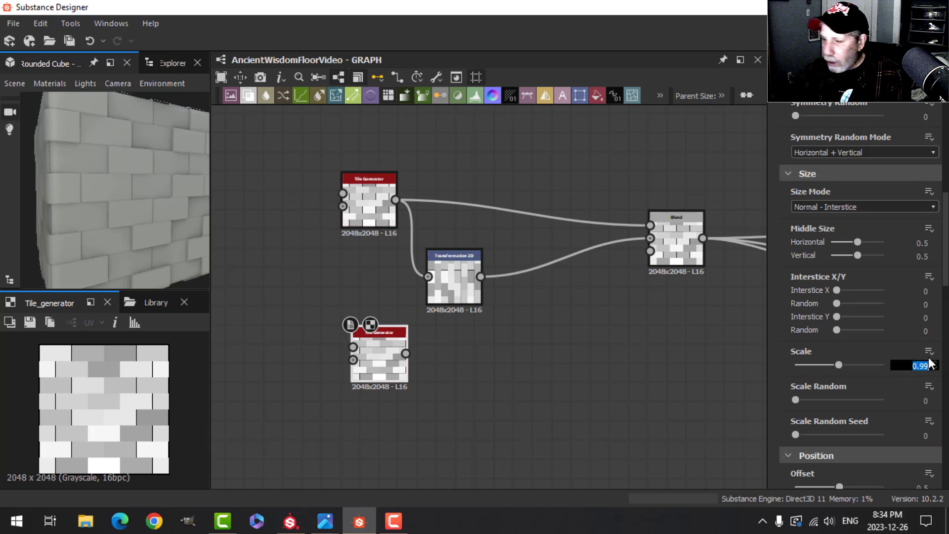
{"action": "type", "text": "1"}
{"action": "key", "text": "Return"}
Set the duplicated Tile Generator's Luminance Random to 0.
{"action": "scroll", "coordinate": [856, 427], "scroll_direction": "down", "scroll_amount": 3}
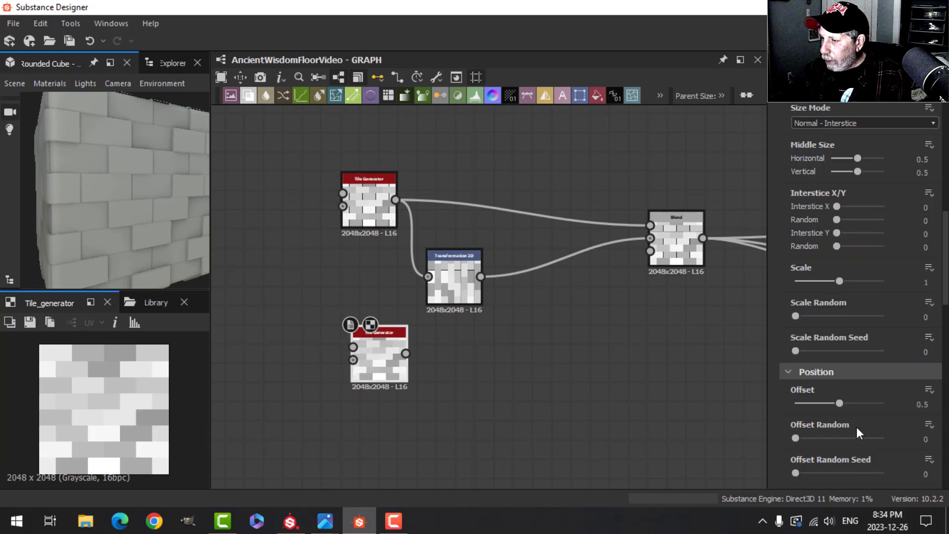
{"action": "scroll", "coordinate": [909, 402], "scroll_direction": "down", "scroll_amount": 3}
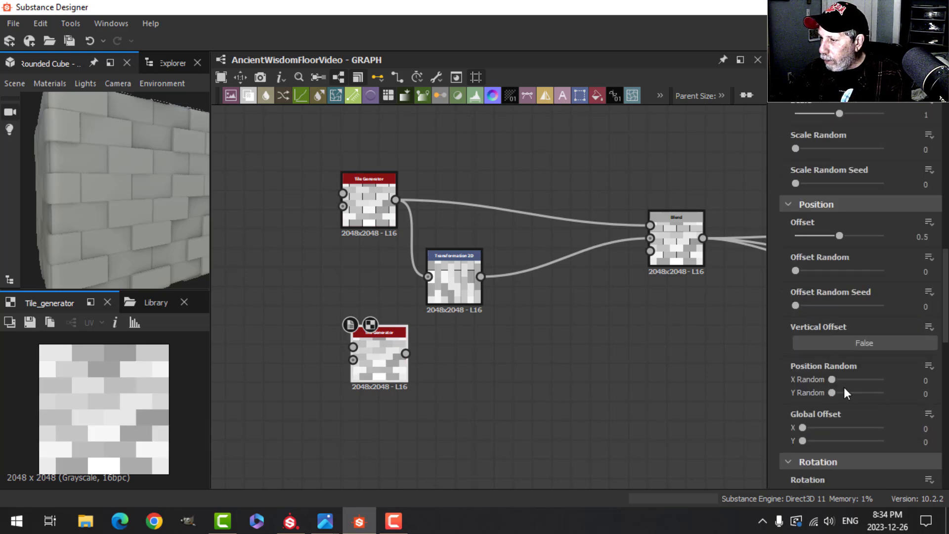
{"action": "scroll", "coordinate": [841, 416], "scroll_direction": "down", "scroll_amount": 3}
{"action": "scroll", "coordinate": [842, 418], "scroll_direction": "down", "scroll_amount": 2}
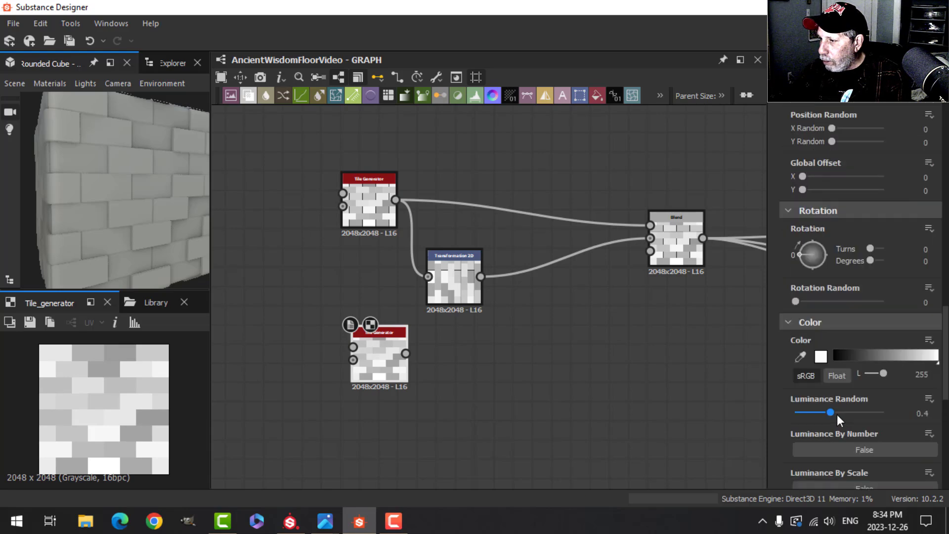
{"action": "double_click", "coordinate": [830, 413]}
Turn on Vertical Mask for the duplicated Tile Generator.
{"action": "scroll", "coordinate": [859, 413], "scroll_direction": "down", "scroll_amount": 3}
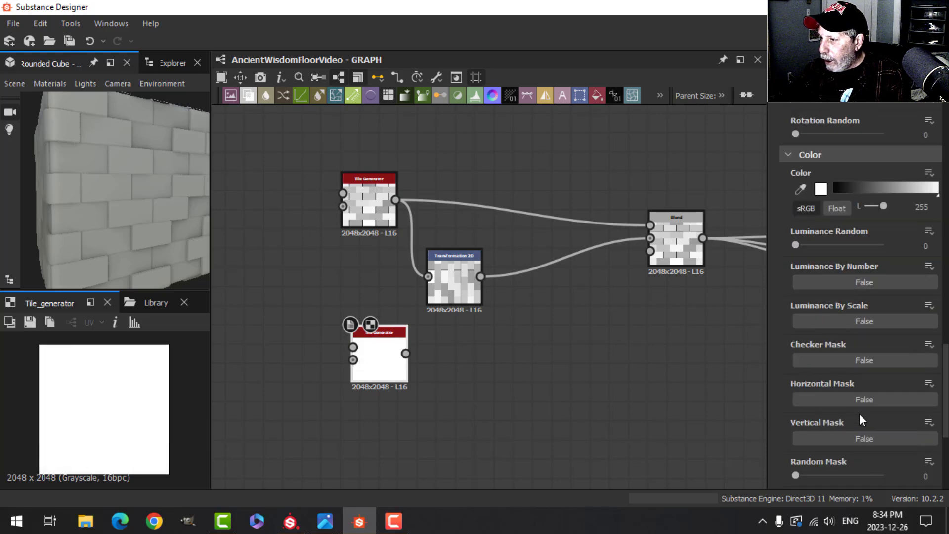
{"action": "scroll", "coordinate": [840, 376], "scroll_direction": "down", "scroll_amount": 2}
{"action": "left_click", "coordinate": [848, 352]}
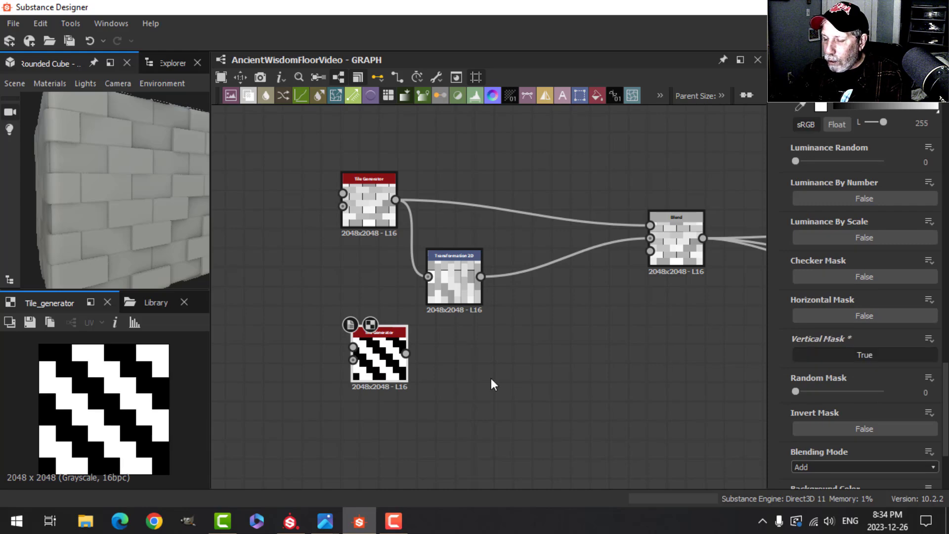
Move the masked Tile Generator closer to the Blend and connect it to the Blend's opacity input.
{"action": "scroll", "coordinate": [351, 379], "scroll_direction": "up", "scroll_amount": 5}
{"action": "scroll", "coordinate": [341, 346], "scroll_direction": "down", "scroll_amount": 5}
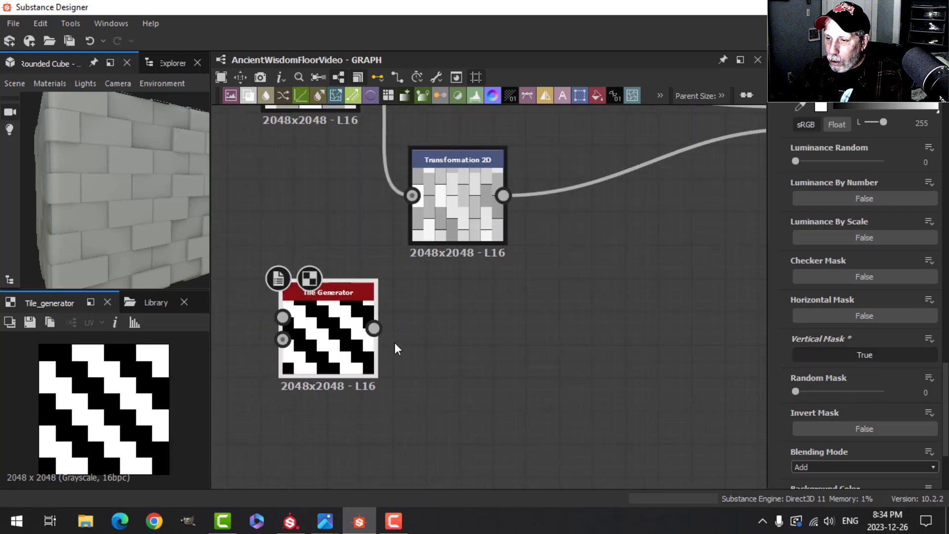
{"action": "left_click_drag", "start_coordinate": [348, 340], "coordinate": [514, 341]}
{"action": "scroll", "coordinate": [485, 348], "scroll_direction": "up", "scroll_amount": 3}
{"action": "left_click_drag", "start_coordinate": [428, 344], "coordinate": [615, 168]}
{"action": "scroll", "coordinate": [142, 239], "scroll_direction": "down", "scroll_amount": 3}
{"action": "scroll", "coordinate": [292, 228], "scroll_direction": "down", "scroll_amount": 3}
{"action": "middle_click_drag", "start_coordinate": [271, 246], "coordinate": [338, 289]}
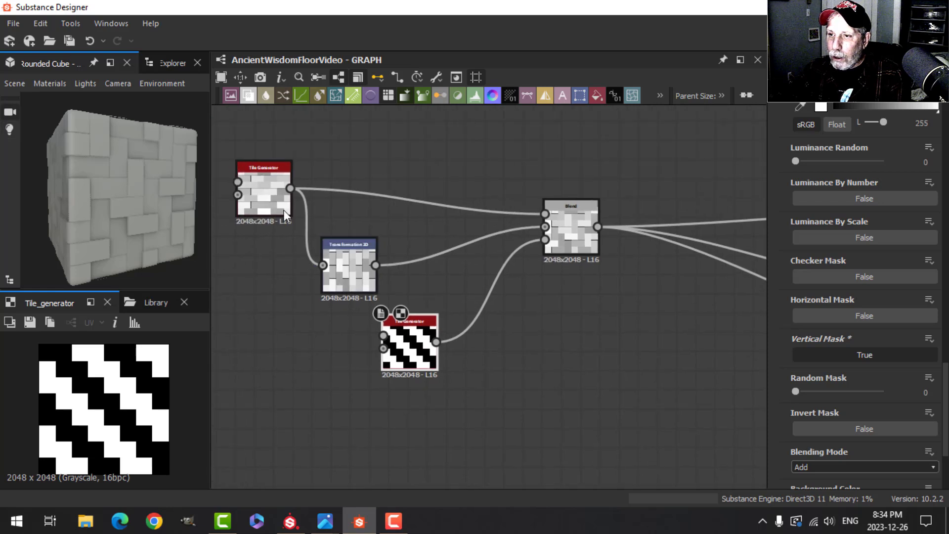
Set the original Tile Generator's Luminance Random to 0 and inspect the tiles on the 3D cube.
{"action": "left_click", "coordinate": [274, 203]}
{"action": "scroll", "coordinate": [838, 418], "scroll_direction": "down", "scroll_amount": 1}
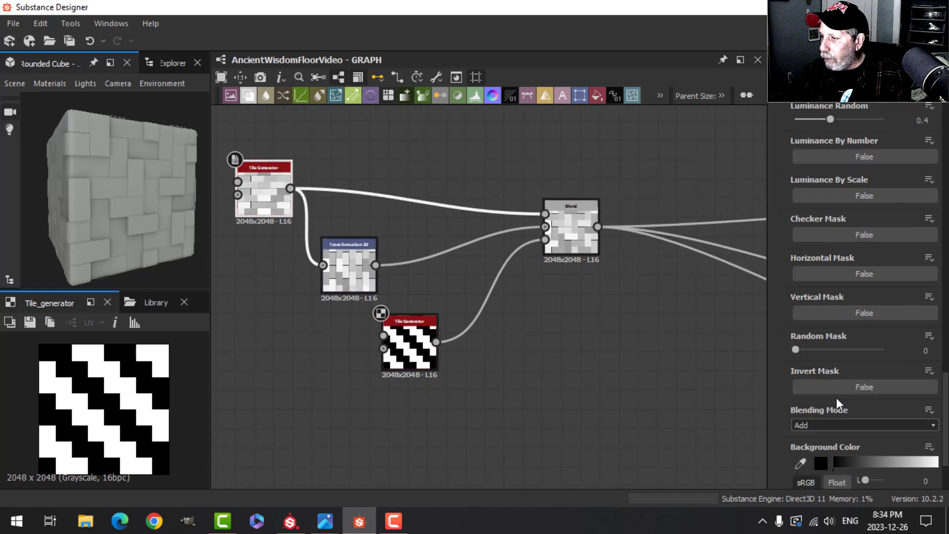
{"action": "scroll", "coordinate": [836, 397], "scroll_direction": "up", "scroll_amount": 5}
{"action": "scroll", "coordinate": [836, 398], "scroll_direction": "up", "scroll_amount": 3}
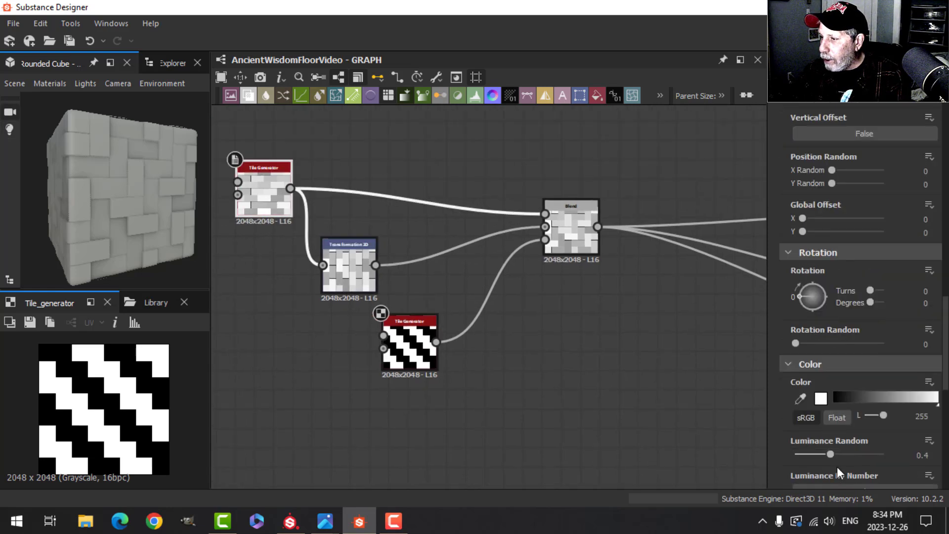
{"action": "left_click_drag", "start_coordinate": [830, 453], "coordinate": [782, 451]}
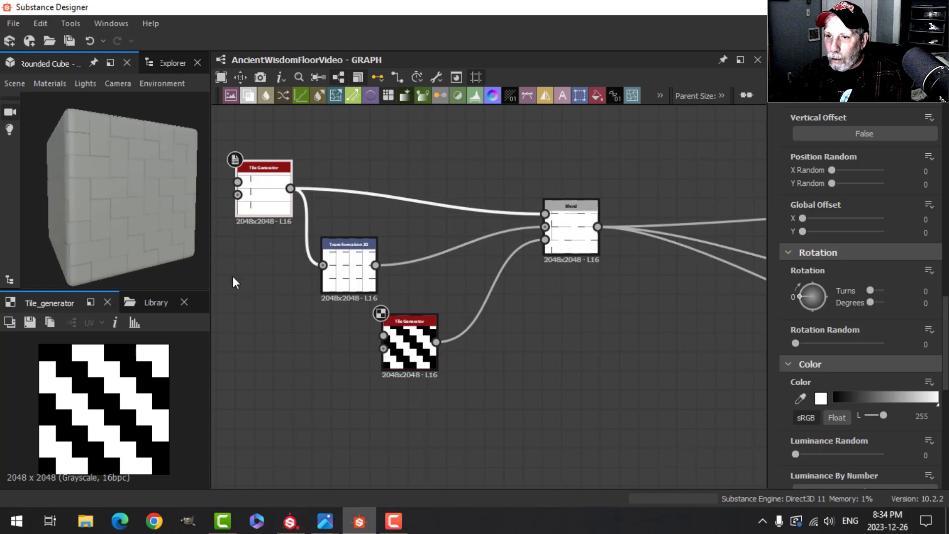
{"action": "left_click_drag", "start_coordinate": [146, 247], "coordinate": [66, 179]}
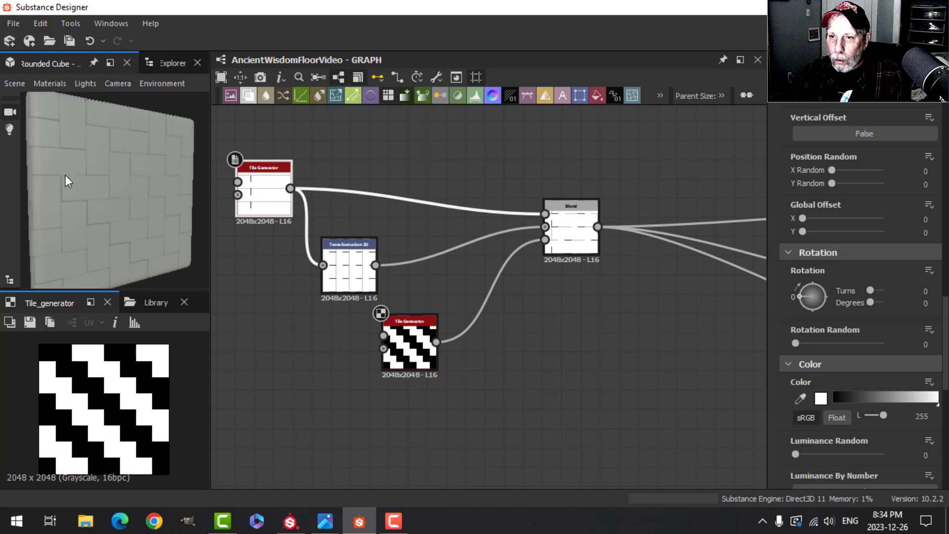
Add a Bevel node fed by the Blend's output.
{"action": "scroll", "coordinate": [520, 326], "scroll_direction": "down", "scroll_amount": 1}
{"action": "middle_click_drag", "start_coordinate": [520, 326], "coordinate": [387, 433]}
{"action": "scroll", "coordinate": [405, 375], "scroll_direction": "up", "scroll_amount": 4}
{"action": "left_click_drag", "start_coordinate": [345, 305], "coordinate": [394, 74]}
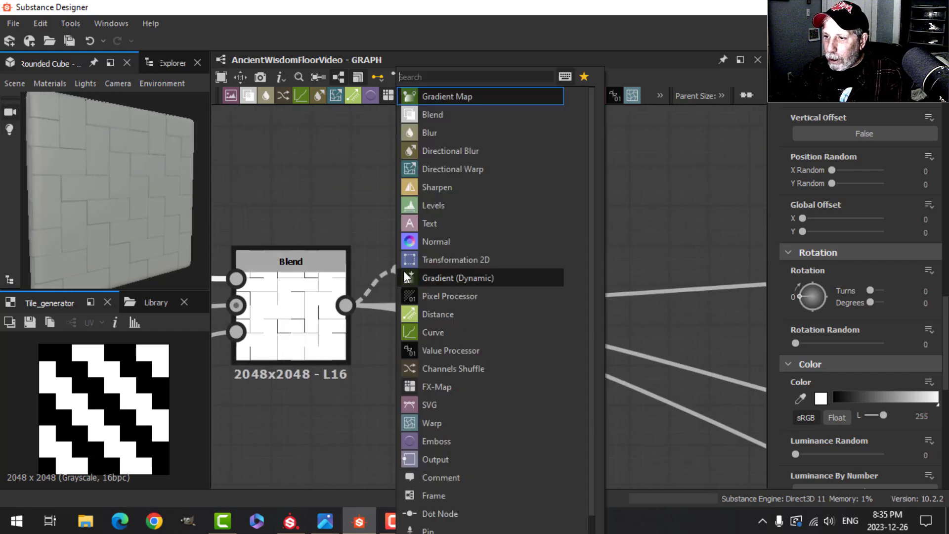
{"action": "type", "text": "be"}
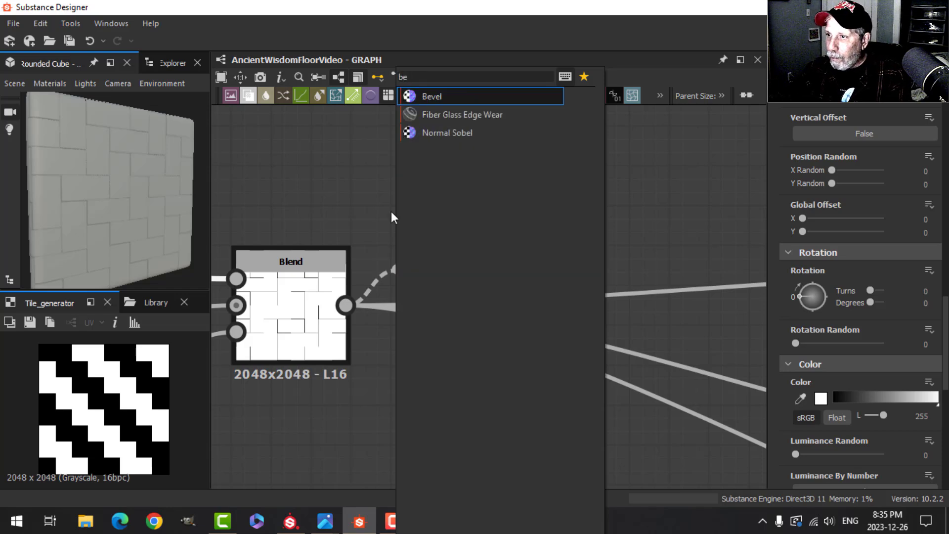
{"action": "left_click", "coordinate": [446, 97]}
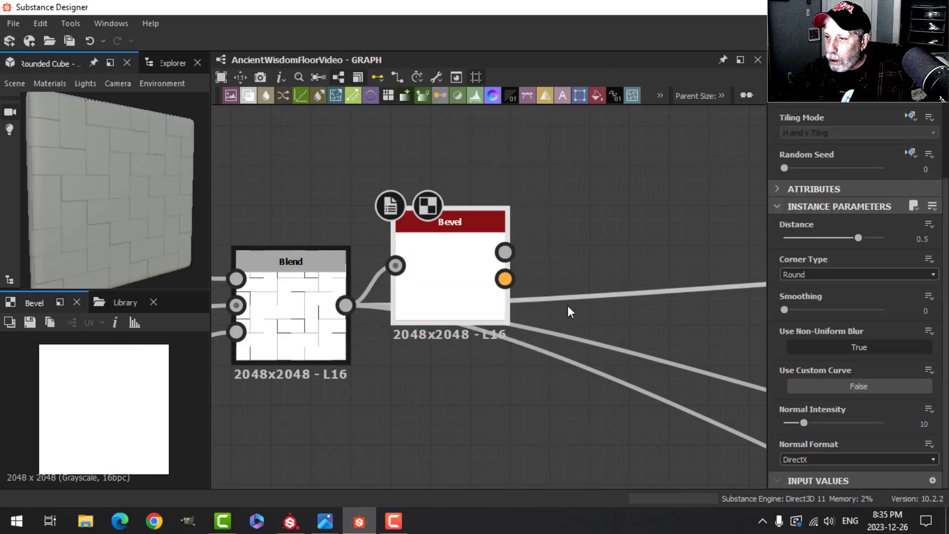
Set the Bevel's Distance to -0.02 and transfer the Blend's links to the material outputs onto the Bevel's height output.
{"action": "left_click", "coordinate": [916, 239]}
{"action": "type", "text": "-0.02"}
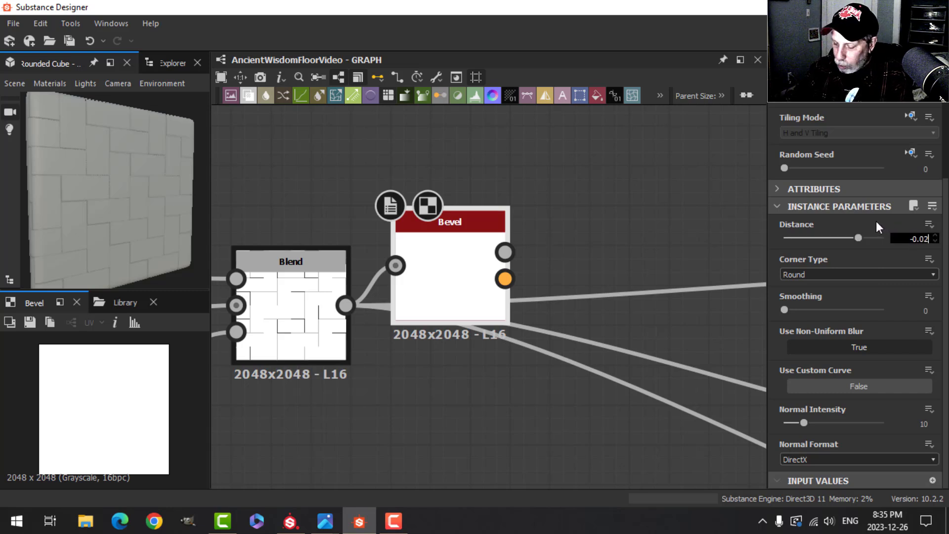
{"action": "key", "text": "Return"}
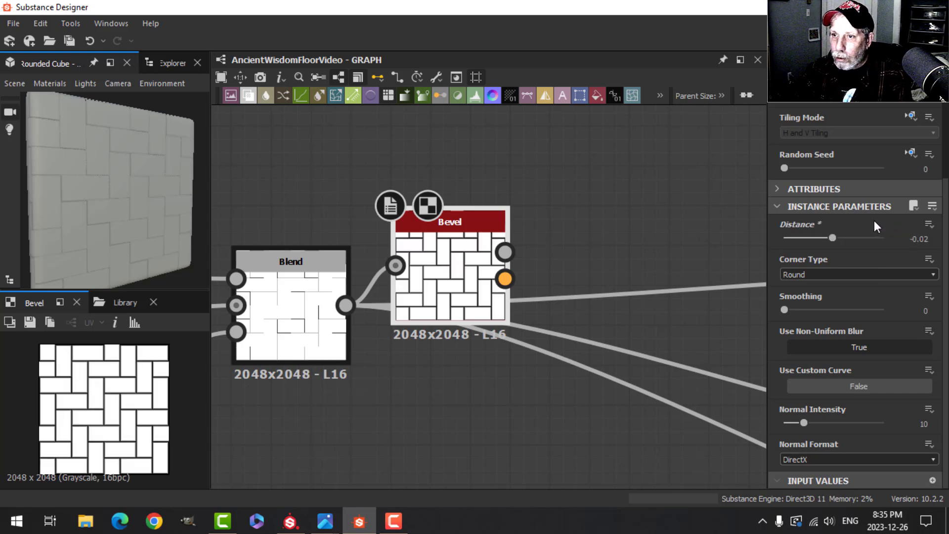
{"action": "scroll", "coordinate": [555, 289], "scroll_direction": "down", "scroll_amount": 1}
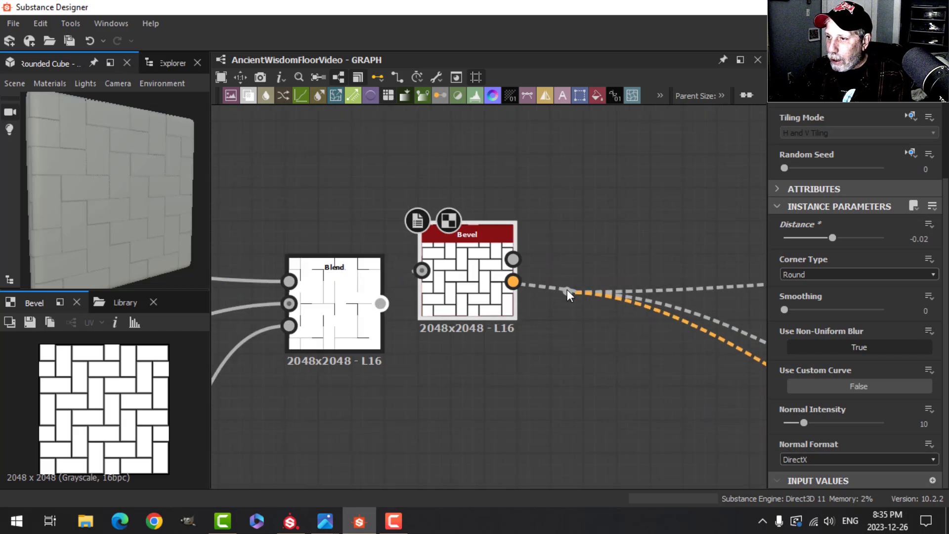
{"action": "left_click_drag", "start_coordinate": [447, 289], "coordinate": [448, 317]}
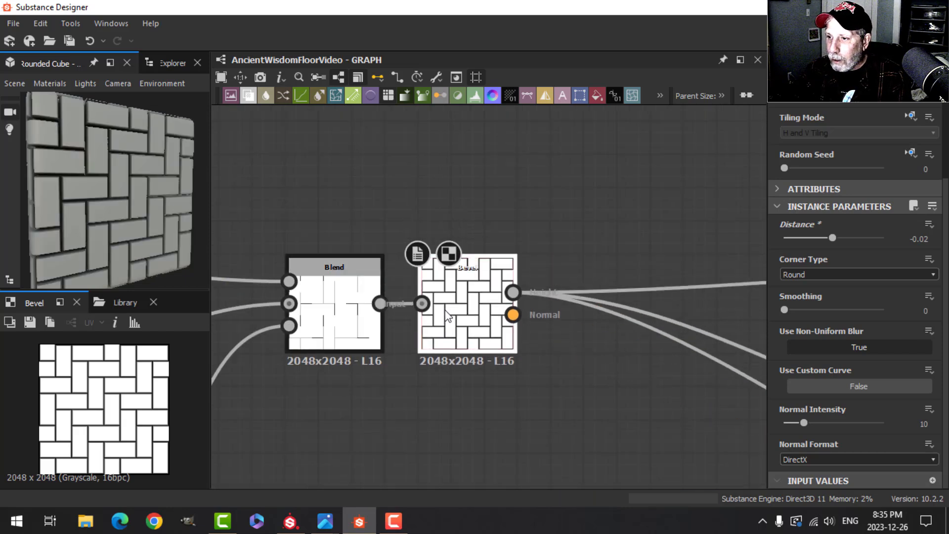
Space the Bevel node slightly farther from the Blend and set its Distance to -0.01.
{"action": "scroll", "coordinate": [123, 199], "scroll_direction": "up", "scroll_amount": 5}
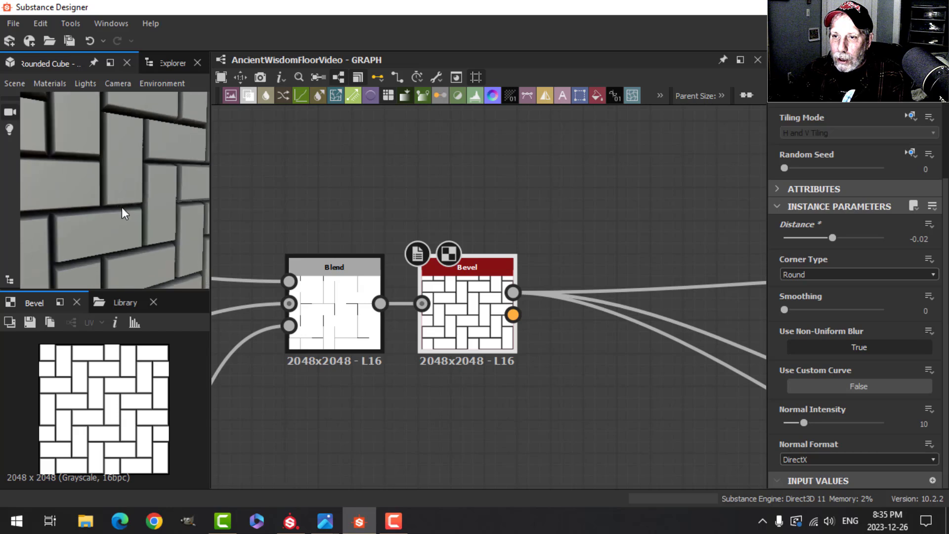
{"action": "scroll", "coordinate": [469, 329], "scroll_direction": "down", "scroll_amount": 1}
{"action": "left_click_drag", "start_coordinate": [470, 329], "coordinate": [497, 329]}
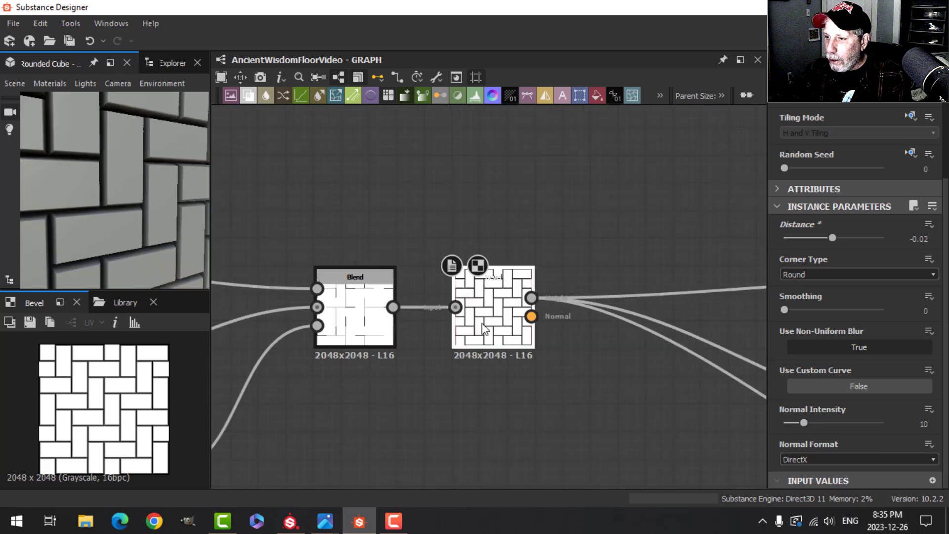
{"action": "left_click", "coordinate": [932, 237]}
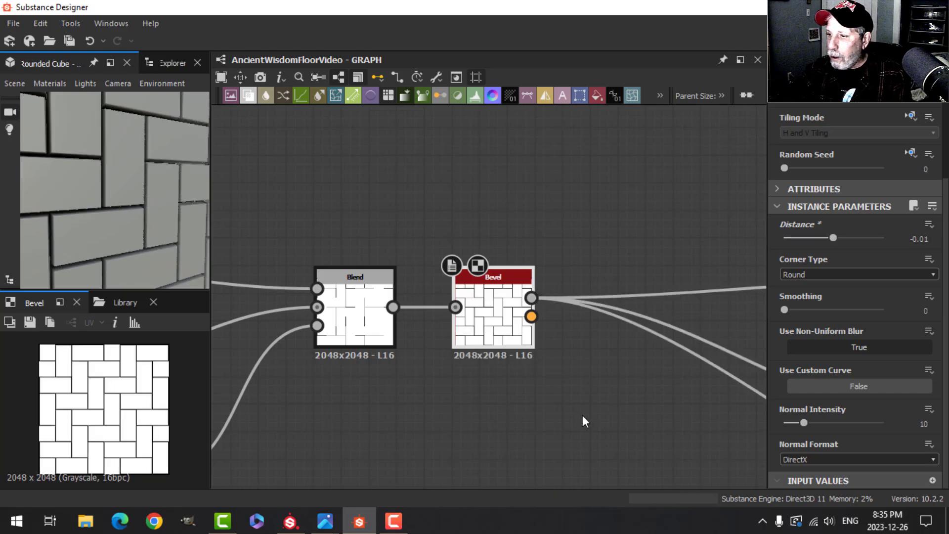
Set the Ambient Occlusion (HBAO) node's Height Depth to 0.06.
{"action": "scroll", "coordinate": [585, 422], "scroll_direction": "down", "scroll_amount": 3}
{"action": "middle_click_drag", "start_coordinate": [584, 422], "coordinate": [430, 326]}
{"action": "scroll", "coordinate": [606, 360], "scroll_direction": "up", "scroll_amount": 2}
{"action": "middle_click_drag", "start_coordinate": [606, 360], "coordinate": [544, 329]}
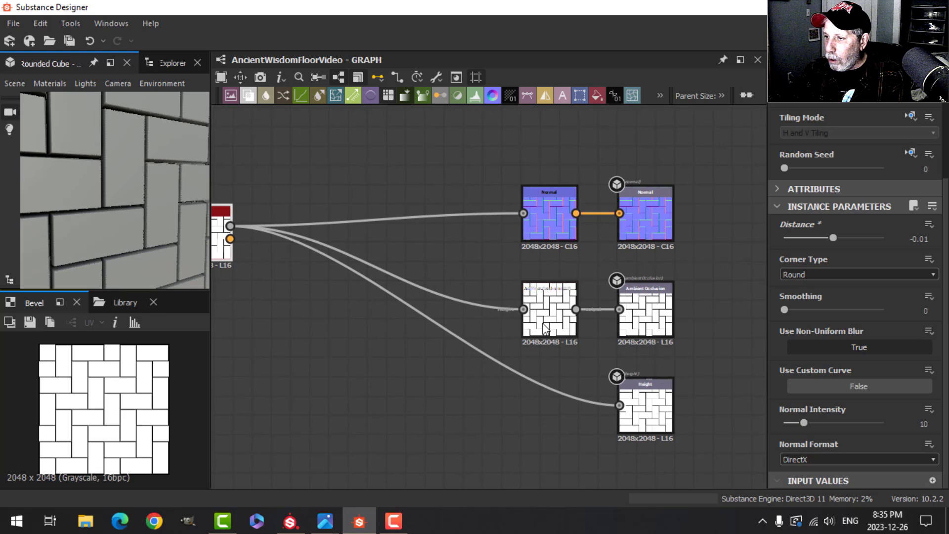
{"action": "left_click", "coordinate": [545, 328]}
{"action": "left_click_drag", "start_coordinate": [798, 309], "coordinate": [792, 310]}
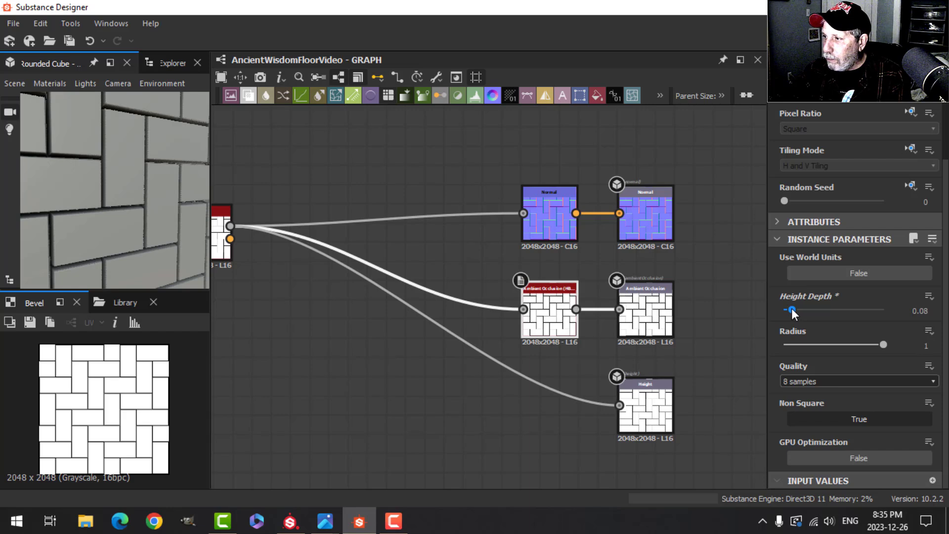
{"action": "left_click_drag", "start_coordinate": [791, 310], "coordinate": [790, 309]}
Examine the tile joints on the 3D cube and the Normal node's map up close, and look over the output connections.
{"action": "left_click_drag", "start_coordinate": [94, 194], "coordinate": [158, 237]}
{"action": "scroll", "coordinate": [529, 238], "scroll_direction": "up", "scroll_amount": 3}
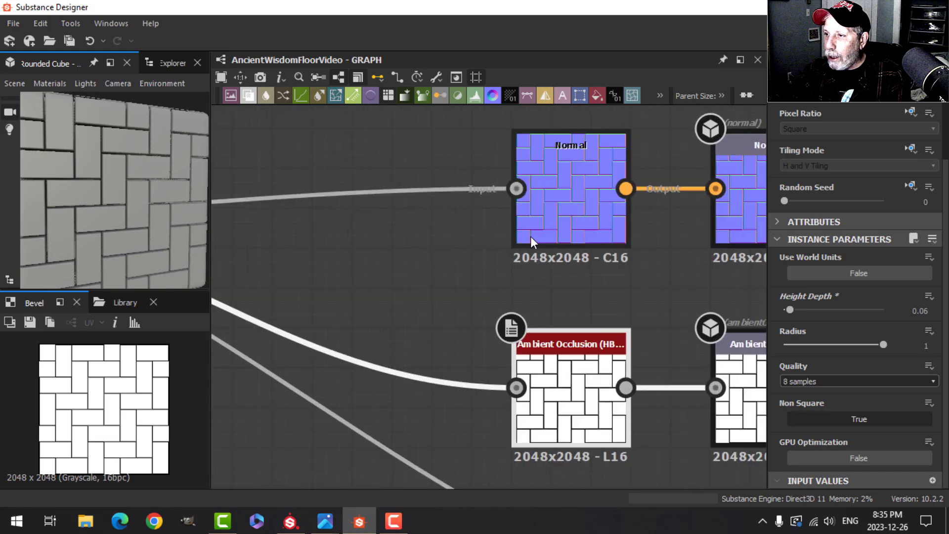
{"action": "scroll", "coordinate": [585, 207], "scroll_direction": "up", "scroll_amount": 4}
{"action": "scroll", "coordinate": [587, 205], "scroll_direction": "down", "scroll_amount": 3}
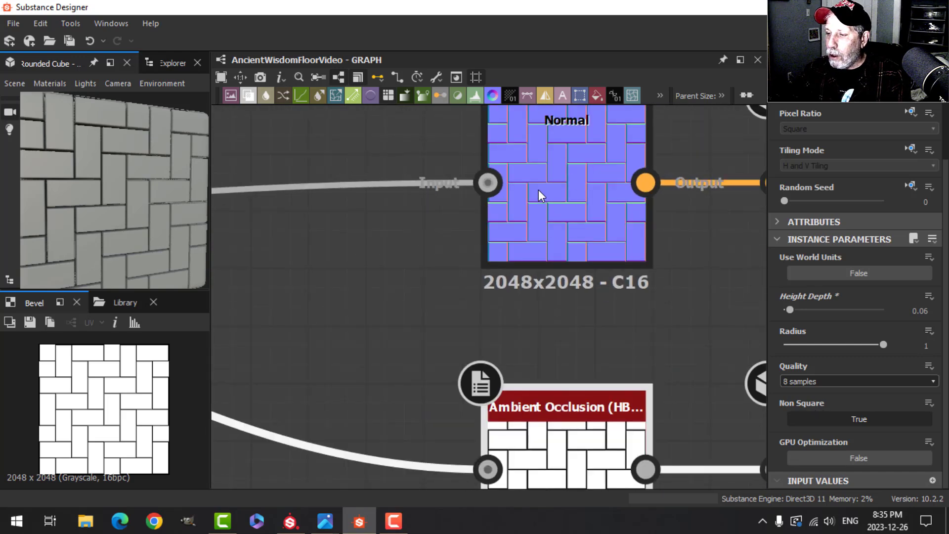
{"action": "scroll", "coordinate": [561, 415], "scroll_direction": "down", "scroll_amount": 1}
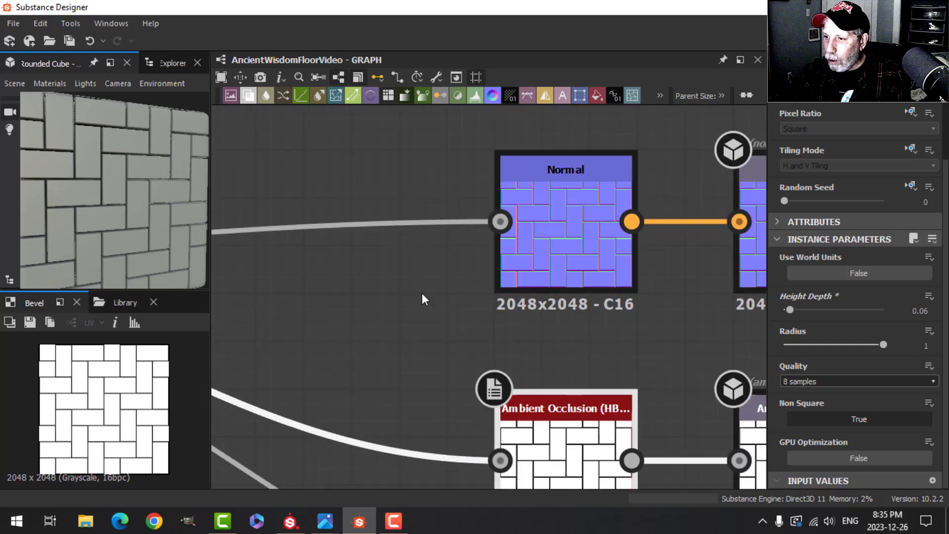
{"action": "scroll", "coordinate": [353, 340], "scroll_direction": "up", "scroll_amount": 1}
{"action": "scroll", "coordinate": [346, 340], "scroll_direction": "down", "scroll_amount": 4}
{"action": "middle_click_drag", "start_coordinate": [339, 339], "coordinate": [515, 314]}
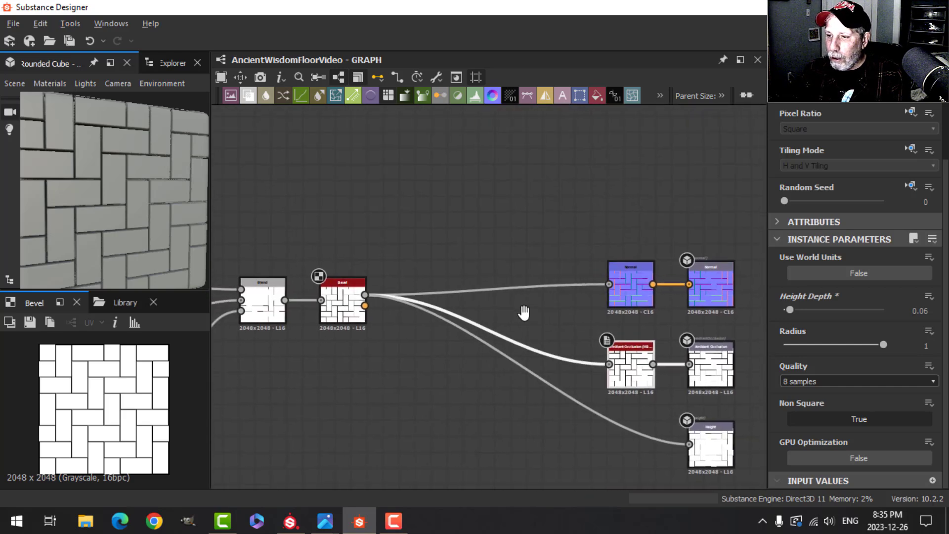
Insert a Non Uniform Blur Grayscale node after the Bevel and transfer the Bevel's height links to the blur's output.
{"action": "scroll", "coordinate": [398, 375], "scroll_direction": "up", "scroll_amount": 3}
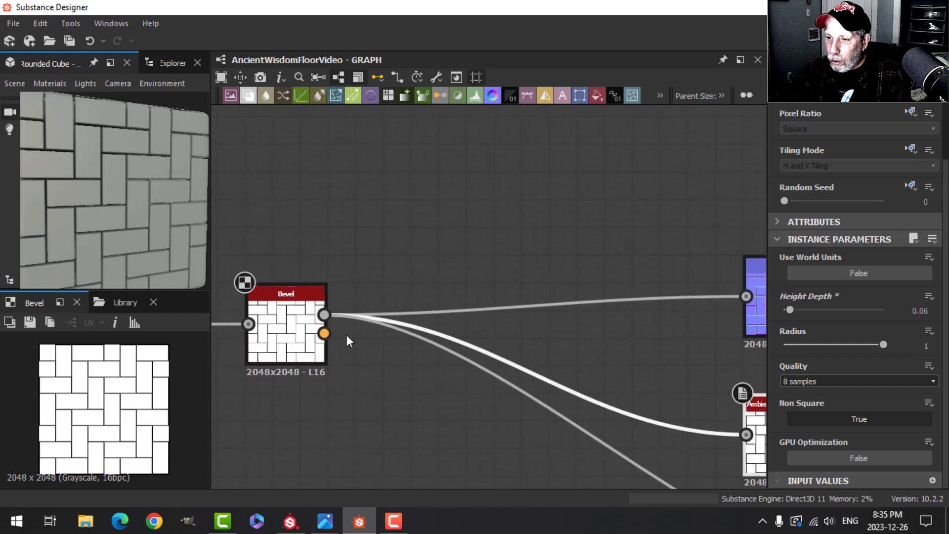
{"action": "left_click_drag", "start_coordinate": [328, 313], "coordinate": [374, 272]}
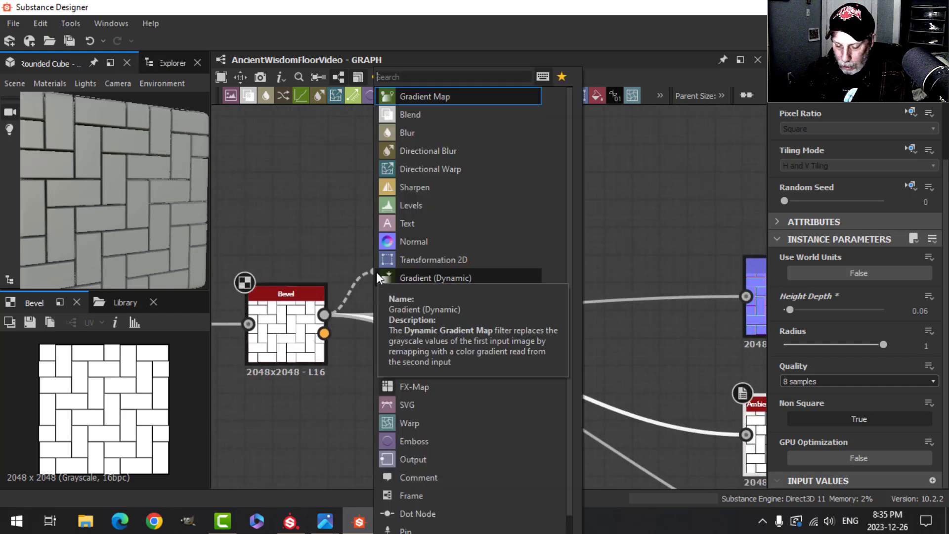
{"action": "type", "text": "non"}
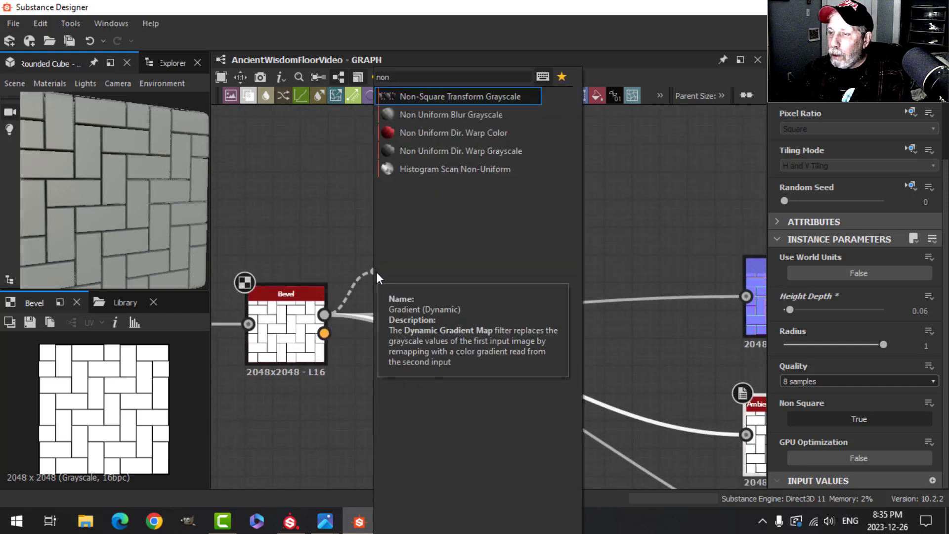
{"action": "left_click", "coordinate": [470, 114]}
{"action": "left_click_drag", "start_coordinate": [324, 315], "coordinate": [419, 318], "text": "shift"}
Set the Non Uniform Blur's Intensity to 12.59 and the Ambient Occlusion (HBAO) node's Height Depth to 0, checking the joints on the 3D cube.
{"action": "scroll", "coordinate": [113, 229], "scroll_direction": "up", "scroll_amount": 5}
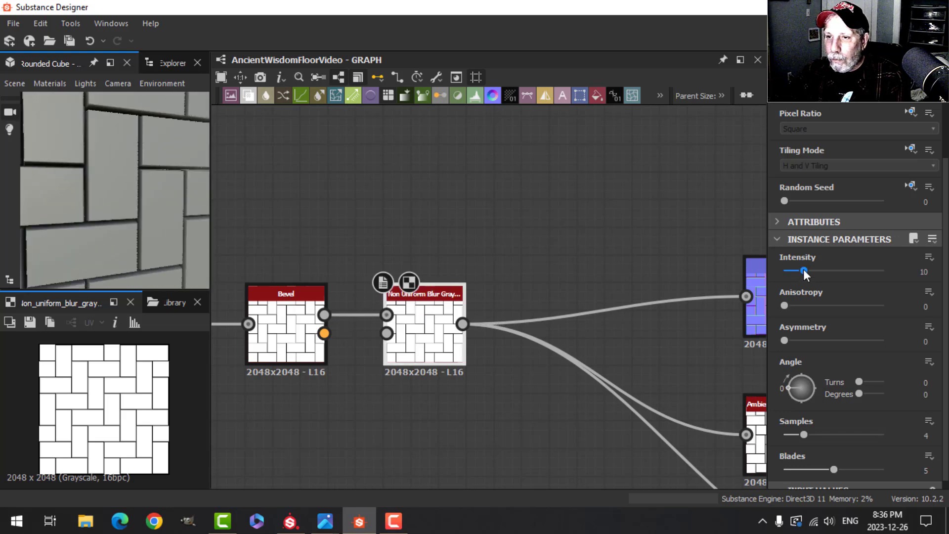
{"action": "left_click_drag", "start_coordinate": [802, 268], "coordinate": [808, 268]}
{"action": "scroll", "coordinate": [648, 371], "scroll_direction": "down", "scroll_amount": 2}
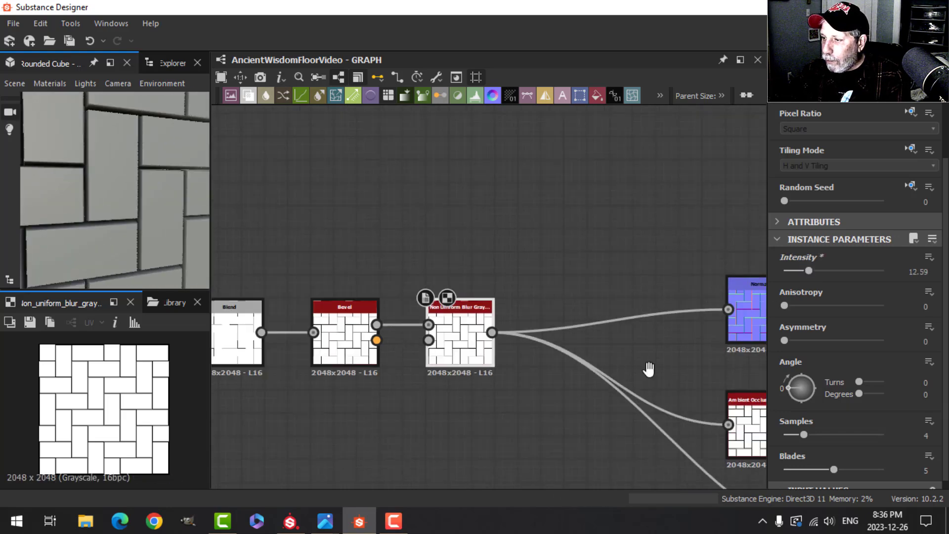
{"action": "middle_click_drag", "start_coordinate": [648, 371], "coordinate": [491, 329]}
{"action": "left_click", "coordinate": [573, 354]}
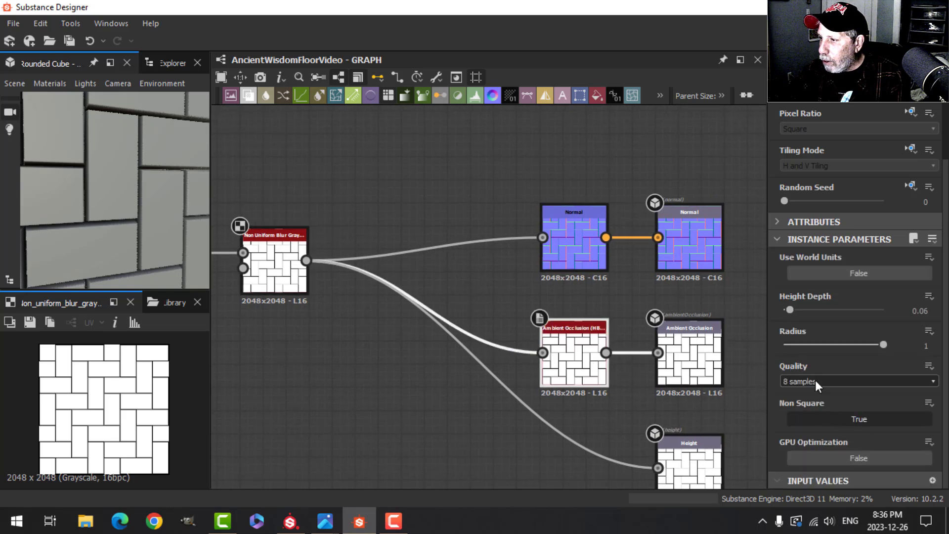
{"action": "left_click_drag", "start_coordinate": [791, 309], "coordinate": [784, 310]}
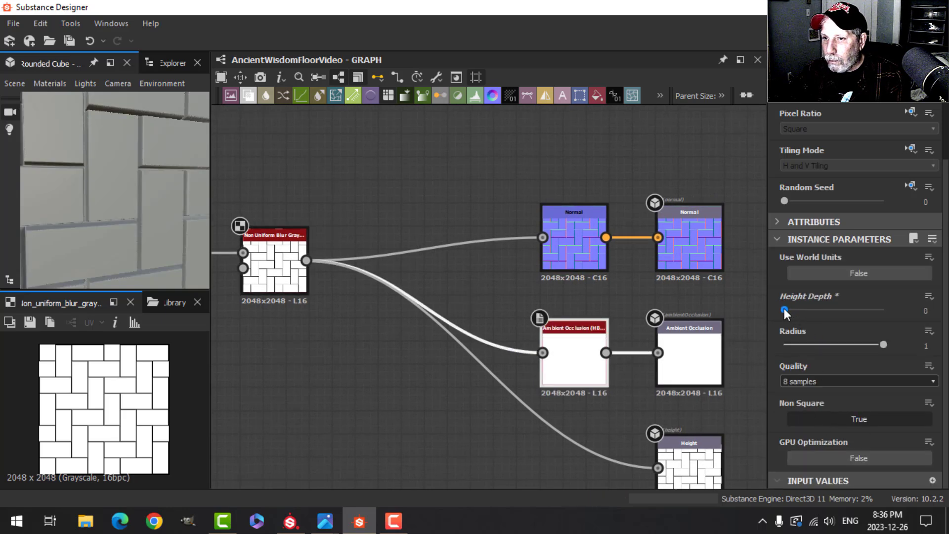
{"action": "mouse_move", "coordinate": [78, 227]}
{"action": "left_mouse_down"}
{"action": "mouse_move", "coordinate": [144, 242]}
{"action": "mouse_move", "coordinate": [131, 221]}
{"action": "mouse_move", "coordinate": [85, 216]}
{"action": "left_mouse_up"}
{"action": "left_click_drag", "start_coordinate": [136, 241], "coordinate": [158, 231]}
Set the Non Uniform Blur's Samples to 16, Blades to 9 and Intensity to 16.08.
{"action": "left_click", "coordinate": [274, 267]}
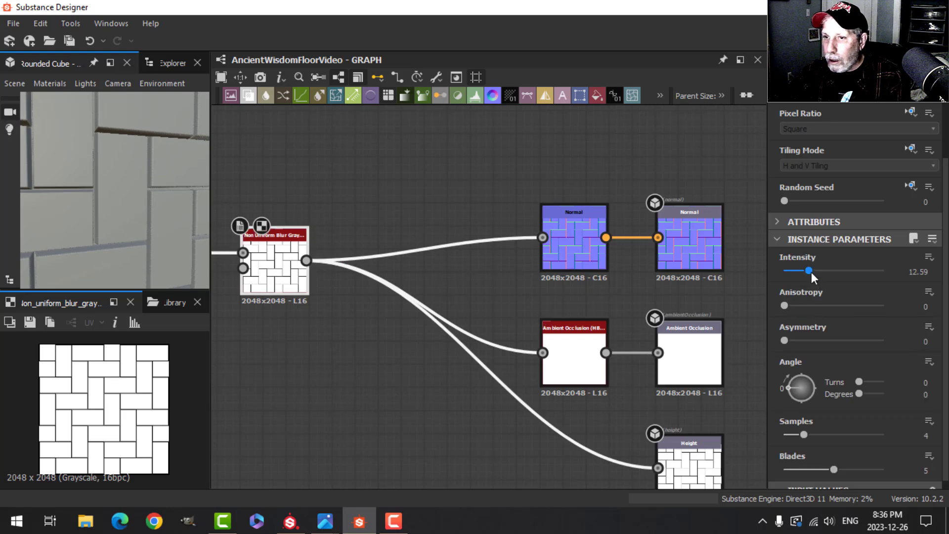
{"action": "scroll", "coordinate": [867, 426], "scroll_direction": "down", "scroll_amount": 1}
{"action": "left_click_drag", "start_coordinate": [802, 424], "coordinate": [885, 425]}
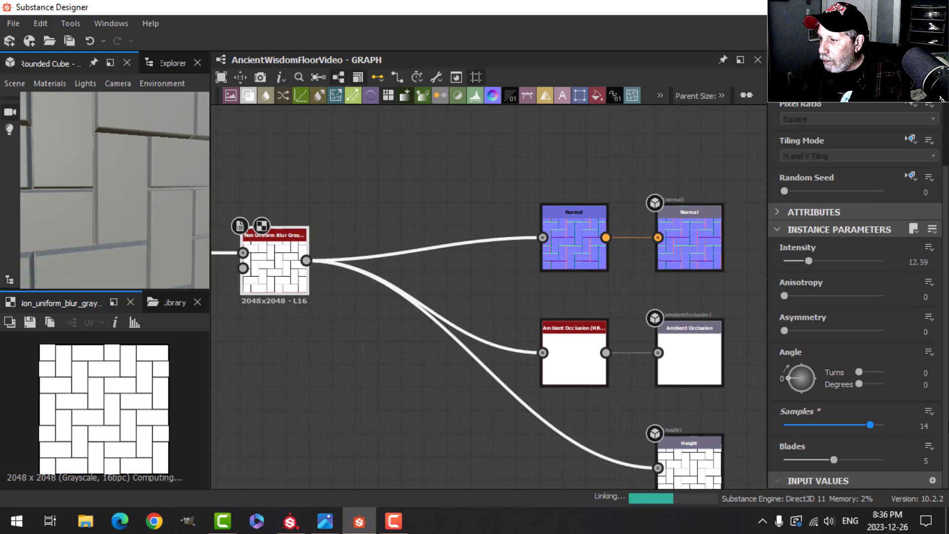
{"action": "left_click_drag", "start_coordinate": [834, 460], "coordinate": [912, 455]}
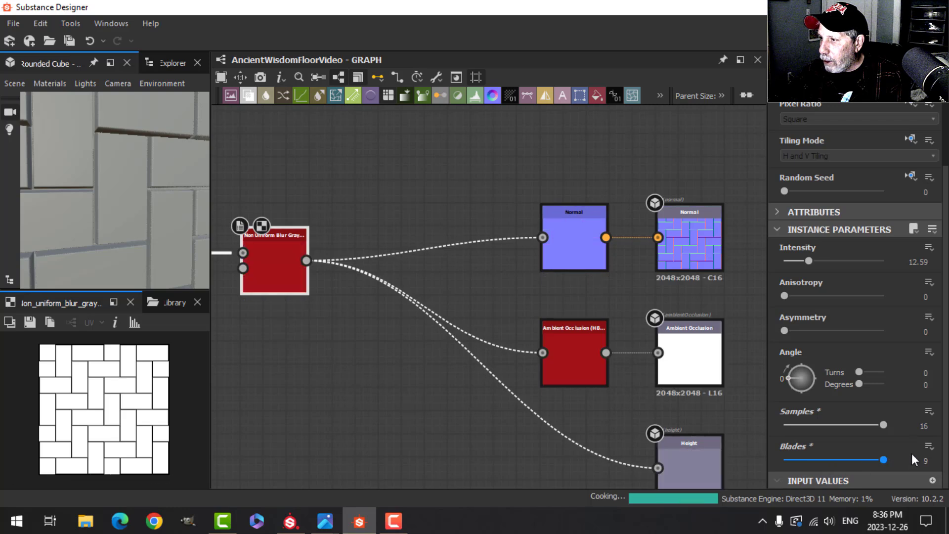
{"action": "left_click_drag", "start_coordinate": [808, 262], "coordinate": [817, 261]}
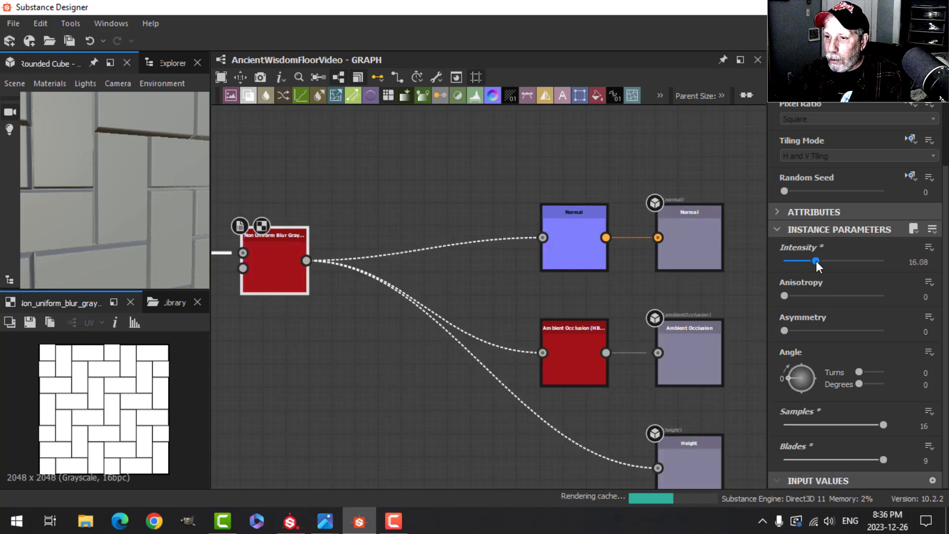
Replace the Non Uniform Blur with a Blur node fed by the Bevel's height output, with Intensity 1.26.
{"action": "key", "text": "f"}
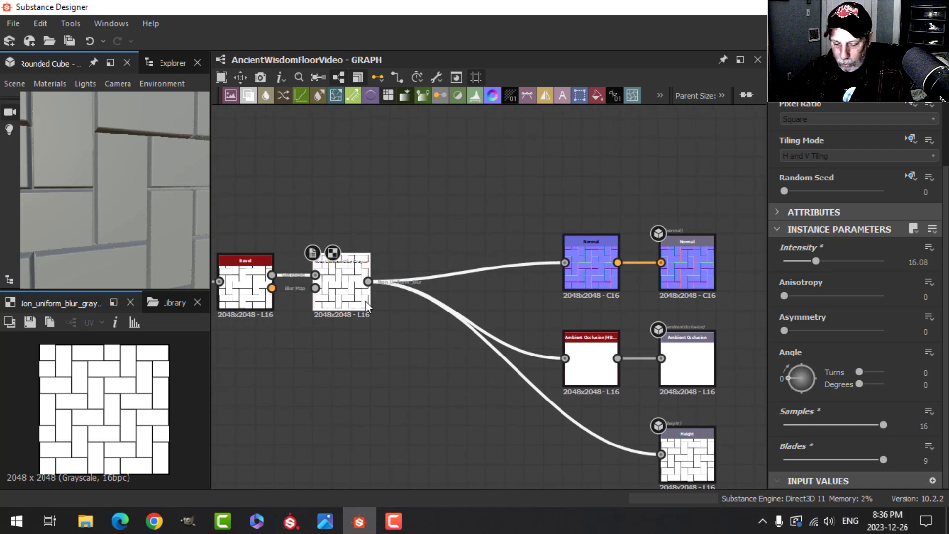
{"action": "key", "text": "Delete"}
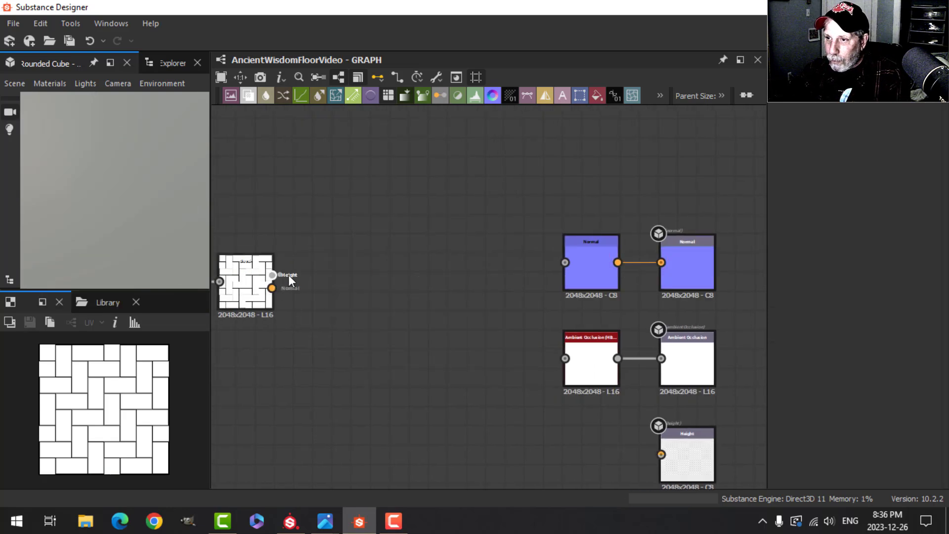
{"action": "left_click_drag", "start_coordinate": [275, 275], "coordinate": [327, 275]}
{"action": "left_click", "coordinate": [379, 131]}
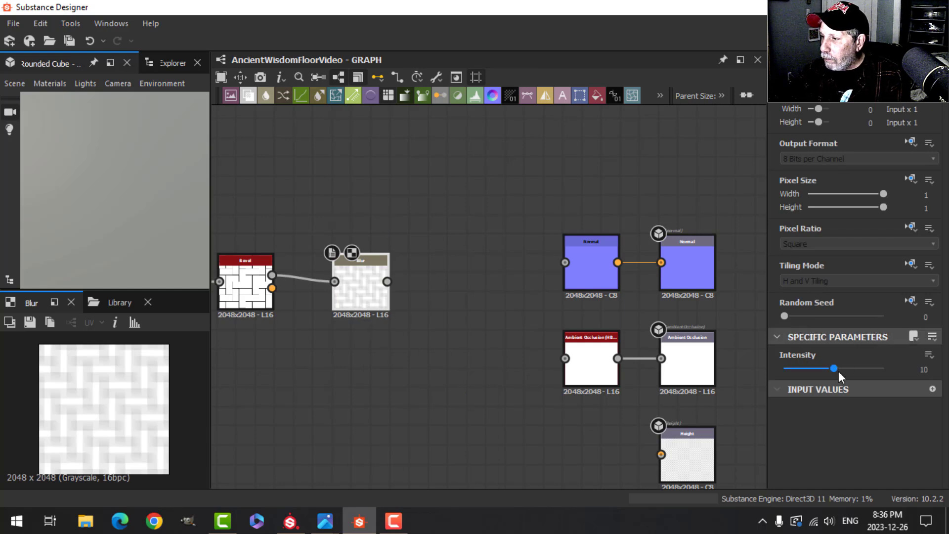
{"action": "left_click_drag", "start_coordinate": [832, 370], "coordinate": [789, 368]}
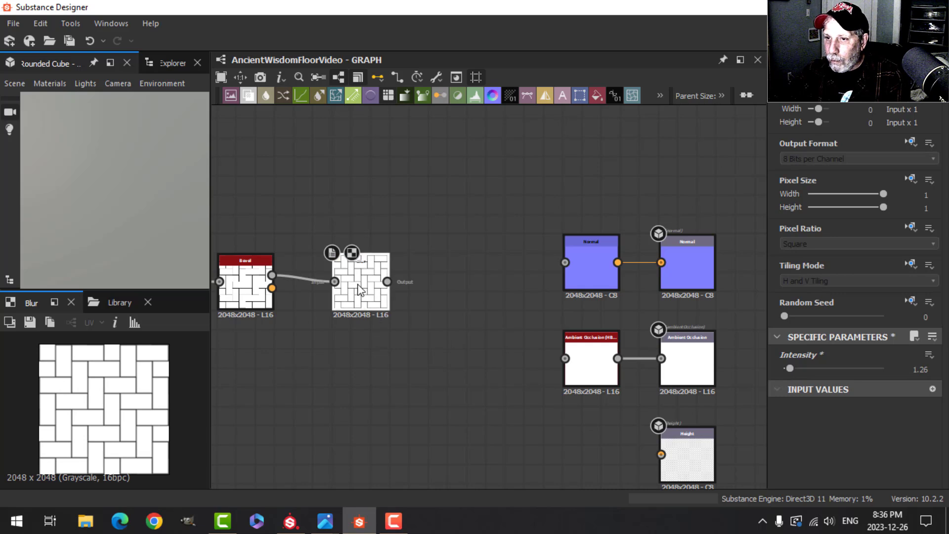
Link the Blur's output to the Normal, Ambient Occlusion (HBAO) and Height nodes, and set its Intensity to 1.76.
{"action": "left_click_drag", "start_coordinate": [389, 281], "coordinate": [565, 262]}
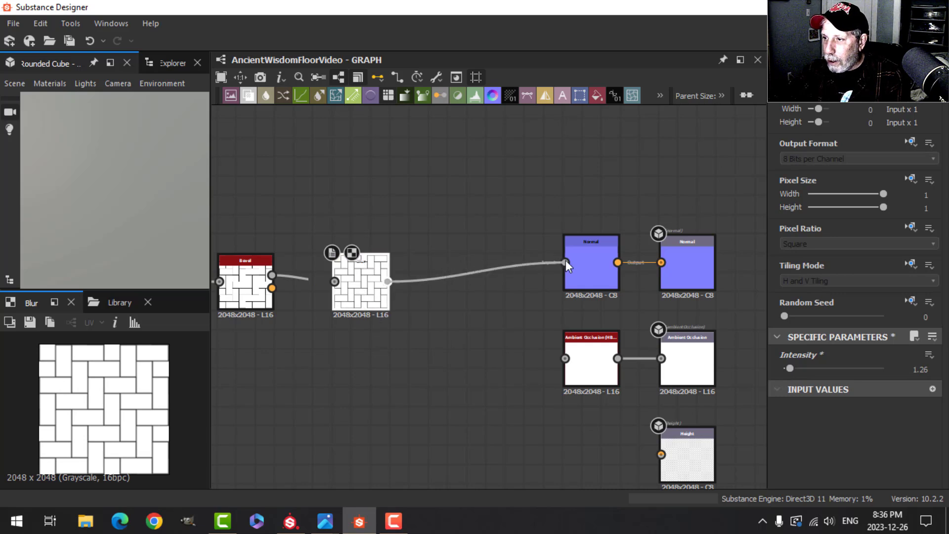
{"action": "left_click_drag", "start_coordinate": [388, 282], "coordinate": [565, 358]}
{"action": "left_click_drag", "start_coordinate": [387, 281], "coordinate": [660, 454]}
{"action": "scroll", "coordinate": [384, 337], "scroll_direction": "up", "scroll_amount": 2}
{"action": "scroll", "coordinate": [384, 337], "scroll_direction": "down", "scroll_amount": 2}
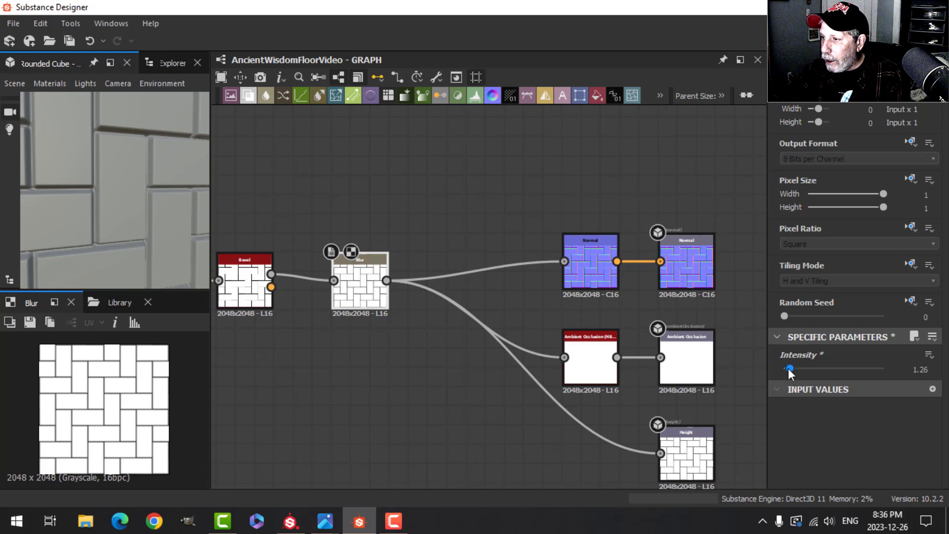
{"action": "left_click_drag", "start_coordinate": [788, 367], "coordinate": [782, 369]}
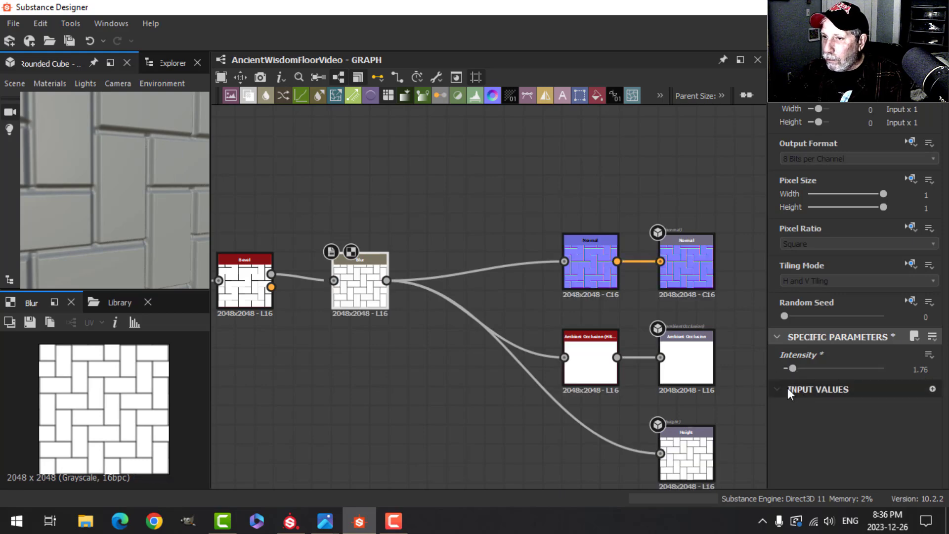
Try a Bevel Distance of -0.02, inspect the tile edges on the 3D cube, and return the Distance to -0.01.
{"action": "scroll", "coordinate": [316, 341], "scroll_direction": "down", "scroll_amount": 3}
{"action": "middle_click_drag", "start_coordinate": [345, 355], "coordinate": [492, 373]}
{"action": "scroll", "coordinate": [464, 371], "scroll_direction": "up", "scroll_amount": 3}
{"action": "left_click", "coordinate": [388, 294]}
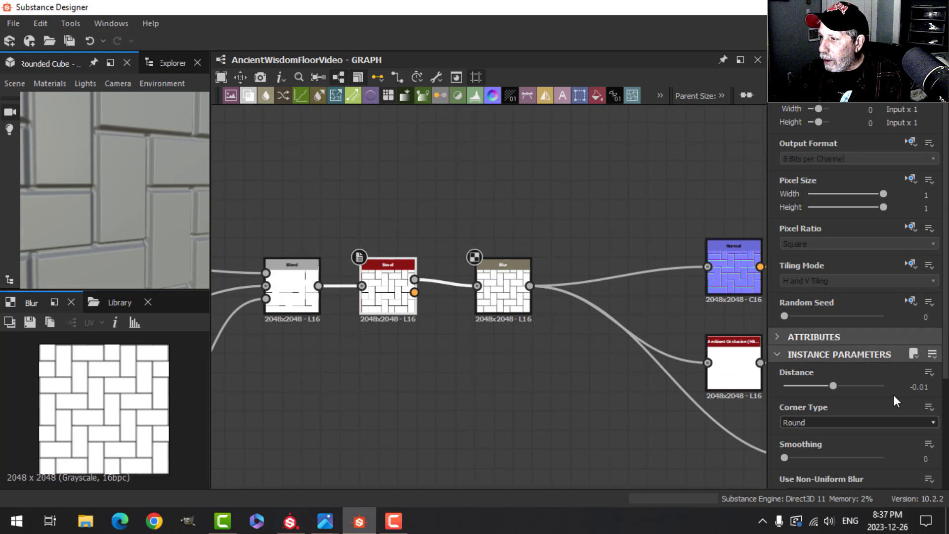
{"action": "left_click", "coordinate": [931, 387]}
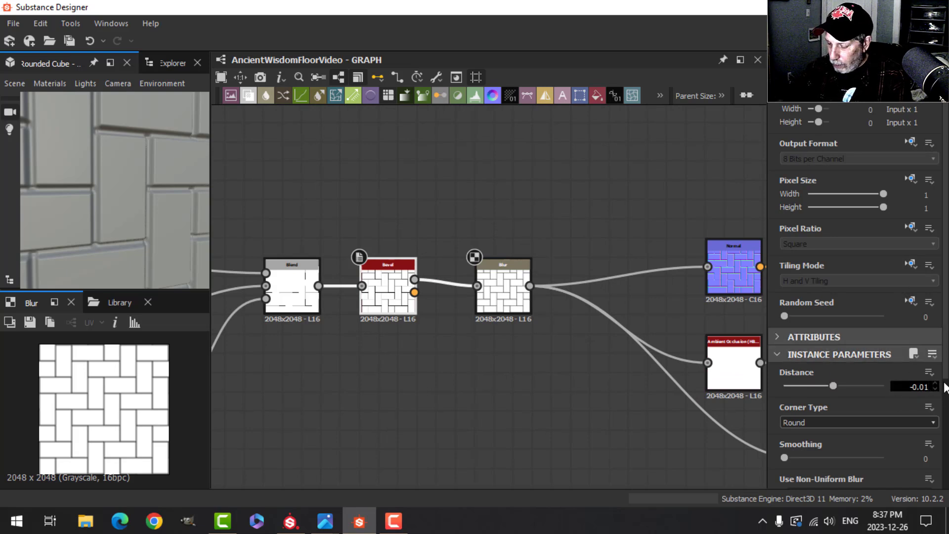
{"action": "key", "text": "Return"}
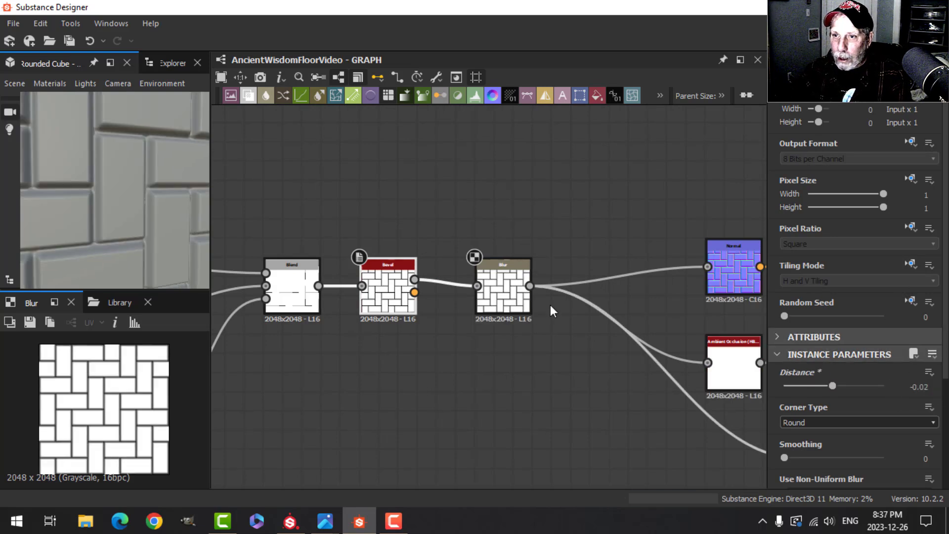
{"action": "scroll", "coordinate": [159, 235], "scroll_direction": "down", "scroll_amount": 6}
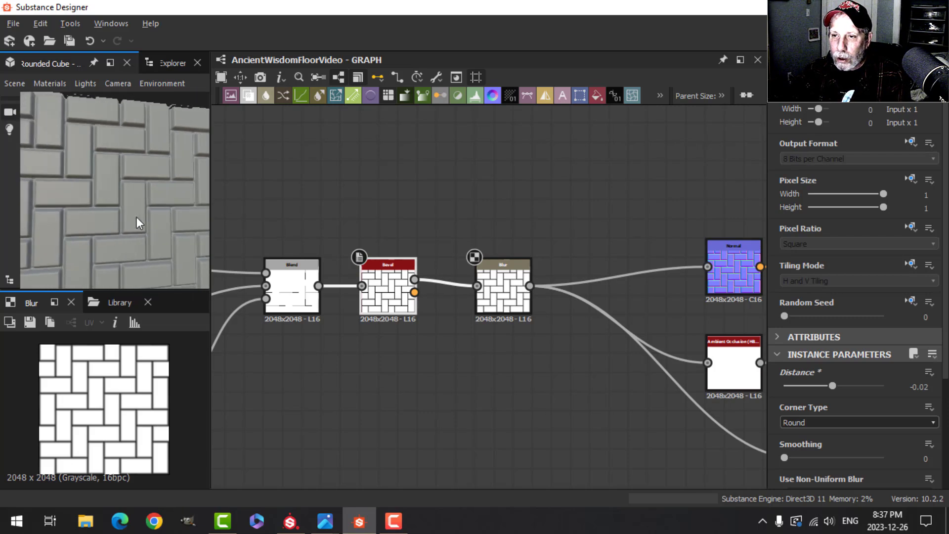
{"action": "scroll", "coordinate": [136, 218], "scroll_direction": "up", "scroll_amount": 8}
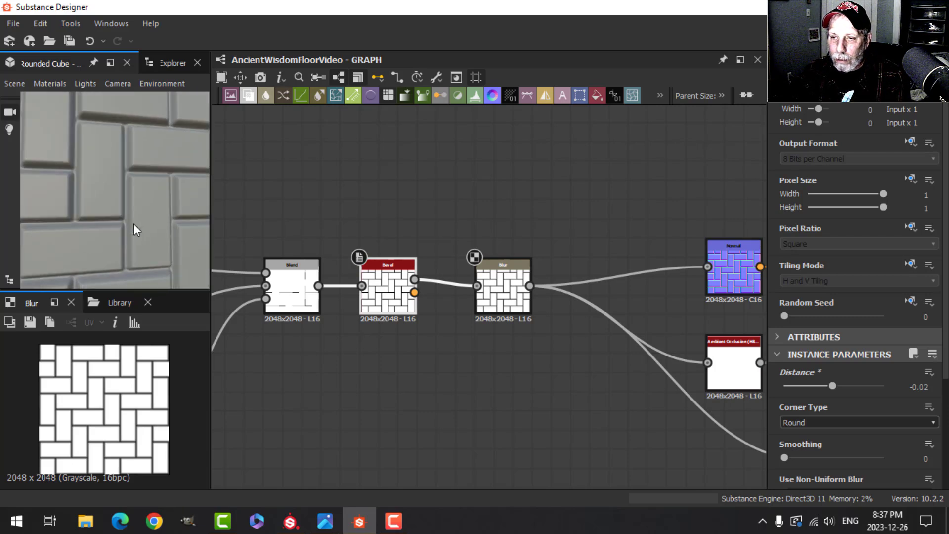
{"action": "scroll", "coordinate": [144, 225], "scroll_direction": "up", "scroll_amount": 4}
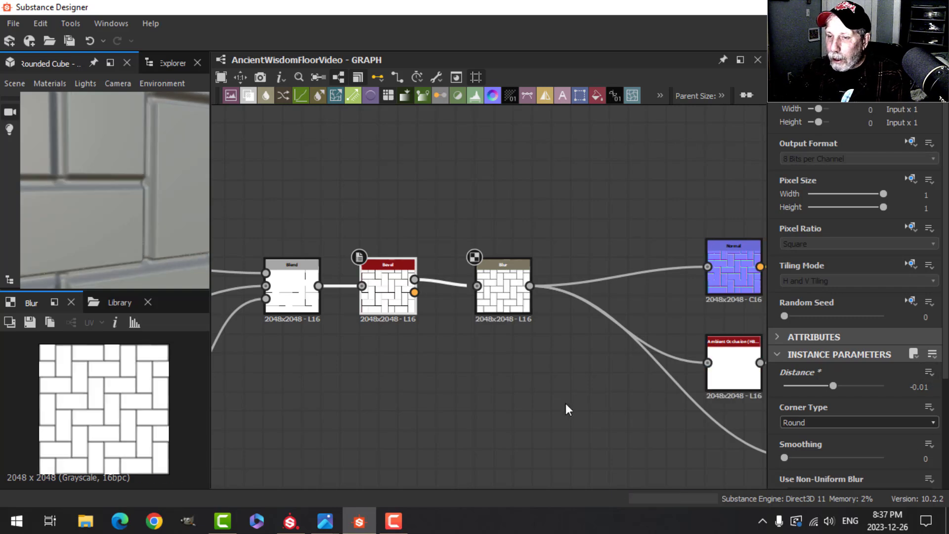
Set the Blur's Intensity to 0.86 and the Ambient Occlusion (HBAO) node's Height Depth to 0.04.
{"action": "left_click", "coordinate": [503, 294]}
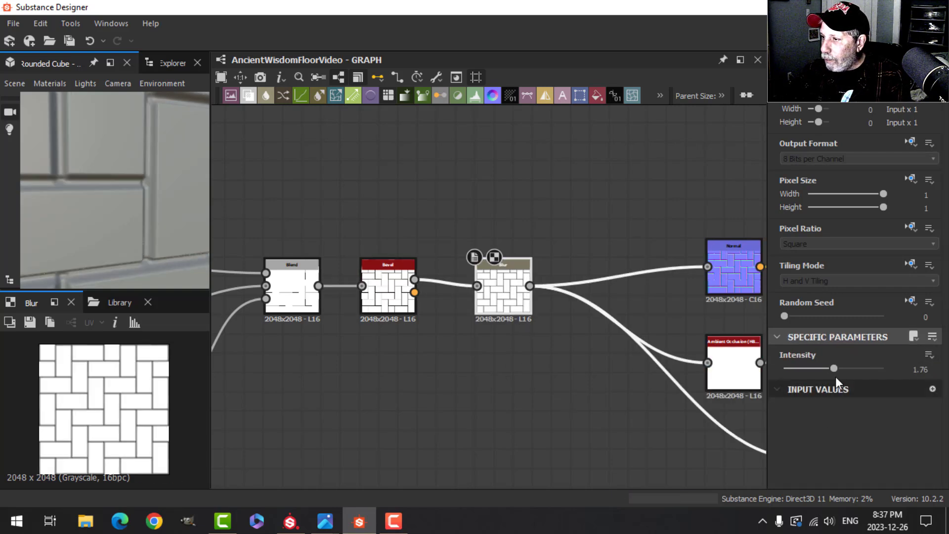
{"action": "left_click_drag", "start_coordinate": [833, 368], "coordinate": [808, 368]}
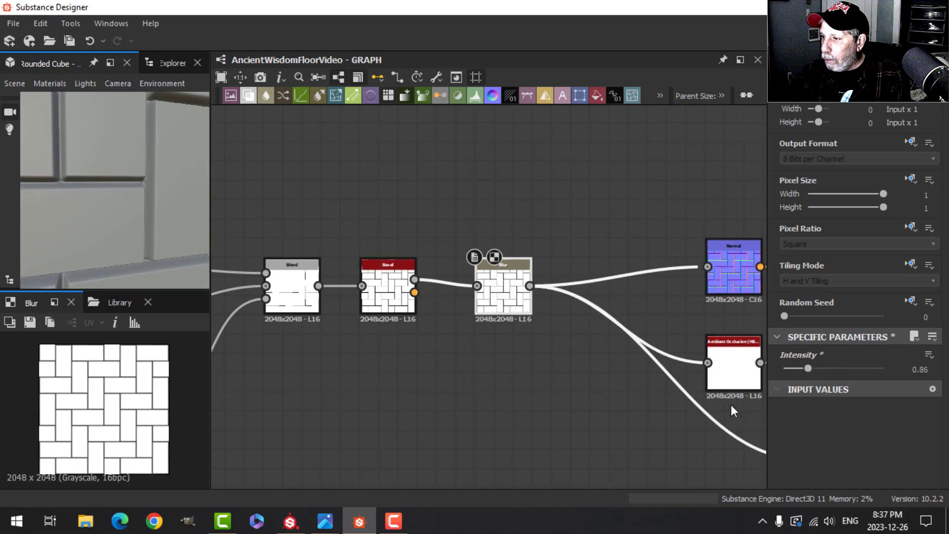
{"action": "left_click", "coordinate": [737, 368]}
{"action": "left_click_drag", "start_coordinate": [784, 425], "coordinate": [788, 425]}
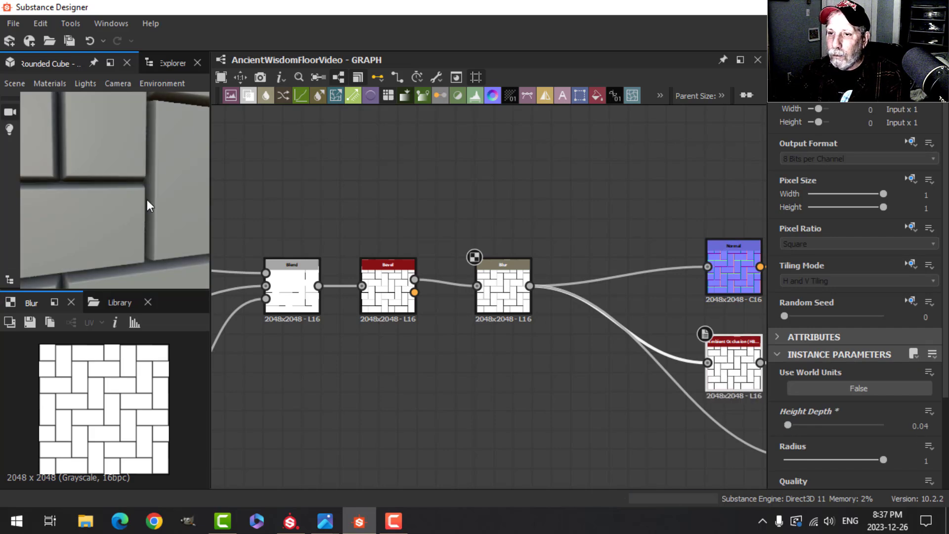
Examine the tiled surface on the whole 3D cube from several angles and look over the graph's nodes and material outputs.
{"action": "scroll", "coordinate": [144, 203], "scroll_direction": "down", "scroll_amount": 10}
{"action": "left_click_drag", "start_coordinate": [147, 198], "coordinate": [119, 247]}
{"action": "scroll", "coordinate": [483, 339], "scroll_direction": "down", "scroll_amount": 3}
{"action": "scroll", "coordinate": [571, 363], "scroll_direction": "down", "scroll_amount": 2}
{"action": "middle_click_drag", "start_coordinate": [563, 392], "coordinate": [527, 346]}
{"action": "scroll", "coordinate": [584, 339], "scroll_direction": "up", "scroll_amount": 4}
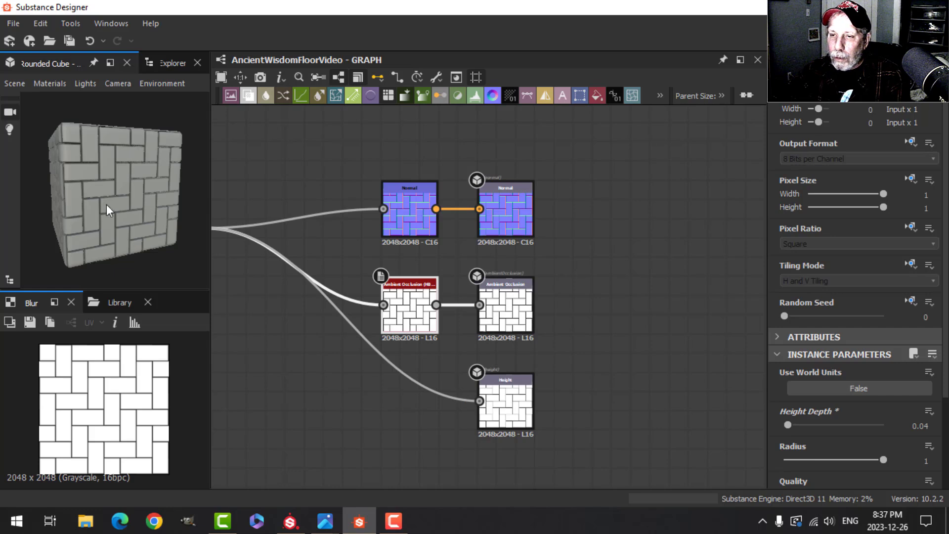
{"action": "left_click_drag", "start_coordinate": [70, 190], "coordinate": [146, 212]}
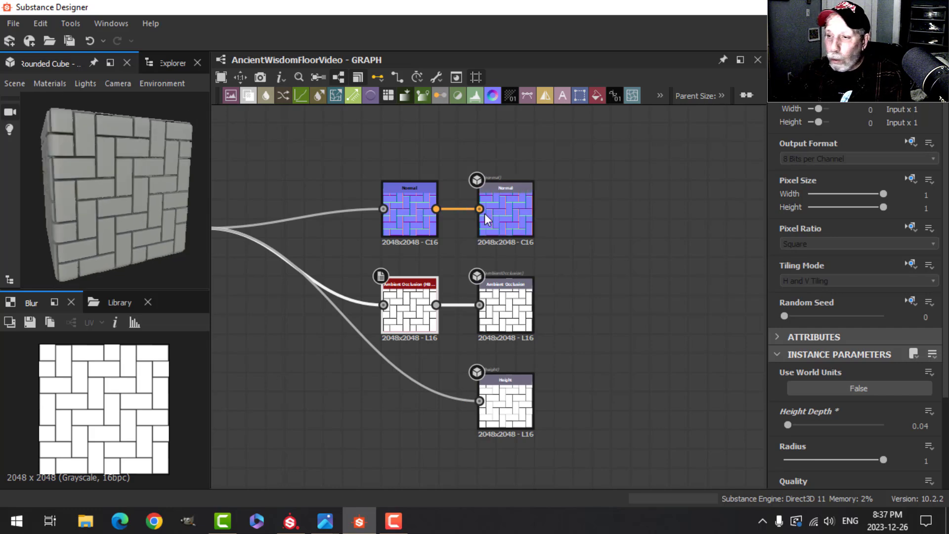
{"action": "scroll", "coordinate": [514, 247], "scroll_direction": "down", "scroll_amount": 1}
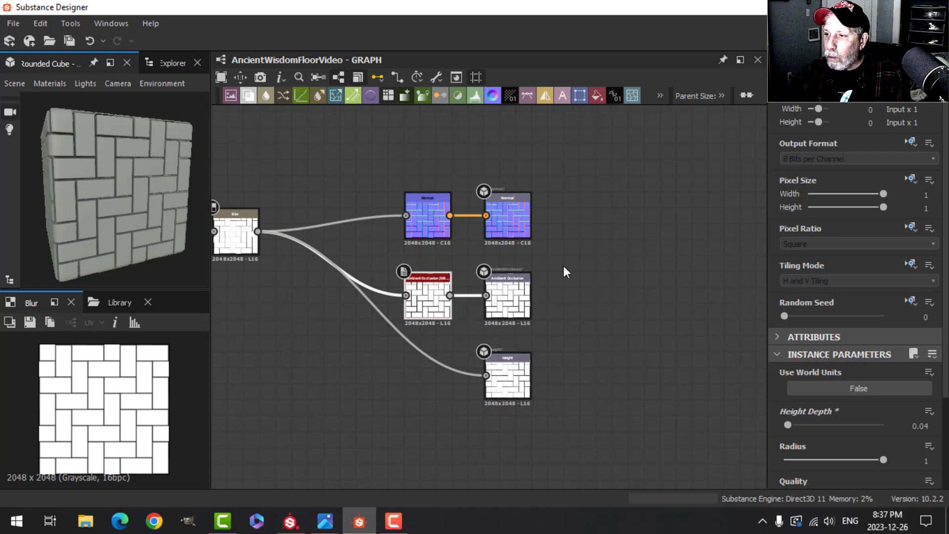
{"action": "scroll", "coordinate": [306, 337], "scroll_direction": "down", "scroll_amount": 2}
{"action": "middle_click_drag", "start_coordinate": [307, 337], "coordinate": [438, 316]}
{"action": "scroll", "coordinate": [490, 336], "scroll_direction": "up", "scroll_amount": 1}
{"action": "scroll", "coordinate": [490, 336], "scroll_direction": "down", "scroll_amount": 1}
{"action": "scroll", "coordinate": [446, 324], "scroll_direction": "down", "scroll_amount": 1}
{"action": "scroll", "coordinate": [468, 327], "scroll_direction": "up", "scroll_amount": 2}
{"action": "scroll", "coordinate": [509, 225], "scroll_direction": "up", "scroll_amount": 2}
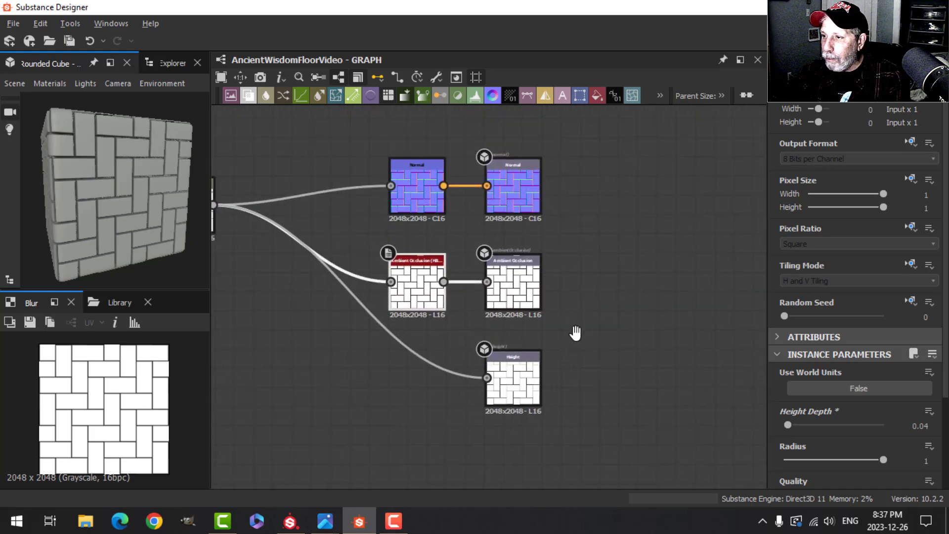
Open the bitmap export settings for the AncientWisdomFloorVideo graph's outputs.
{"action": "left_click", "coordinate": [168, 64]}
{"action": "right_click", "coordinate": [110, 120]}
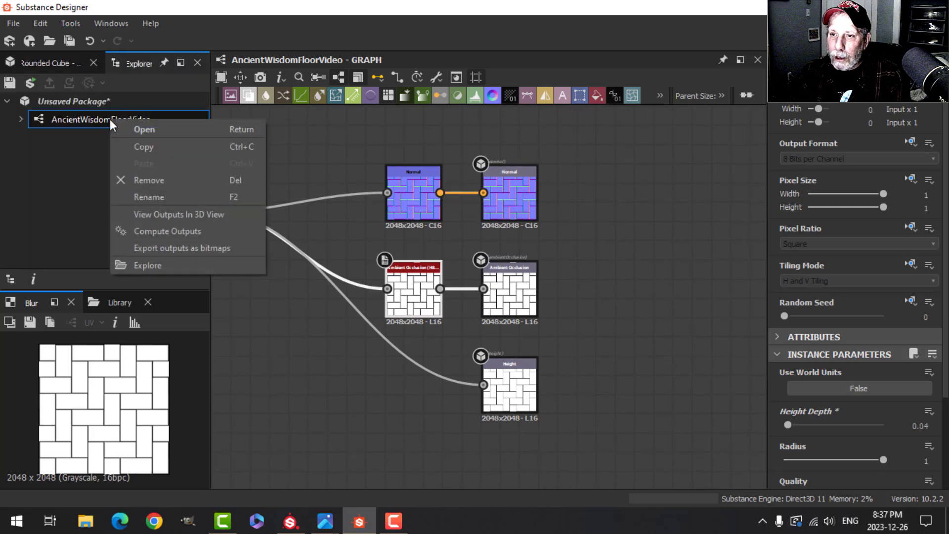
{"action": "left_click", "coordinate": [170, 251]}
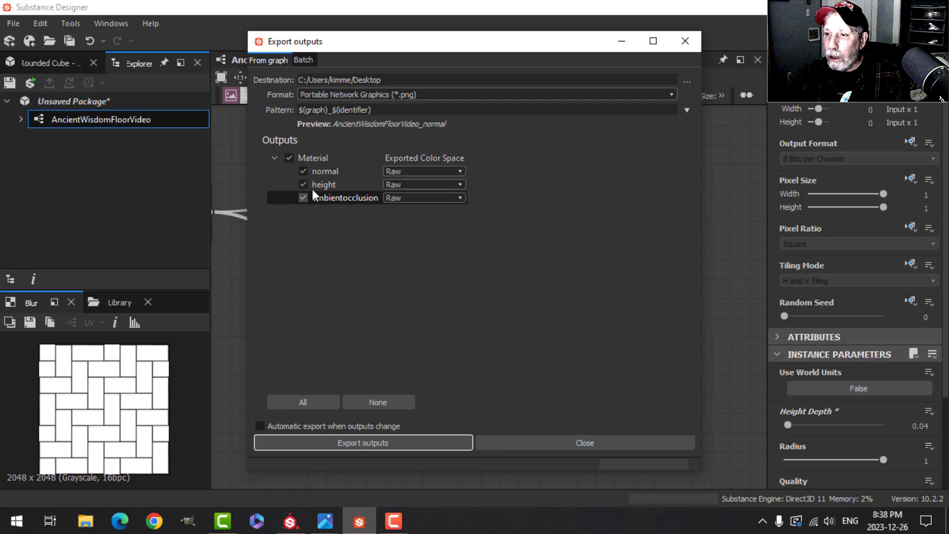
Set the exported color space of the normal, height and ambientocclusion outputs to sRGB, export them and close the export settings.
{"action": "left_click", "coordinate": [402, 171]}
{"action": "left_click", "coordinate": [405, 183]}
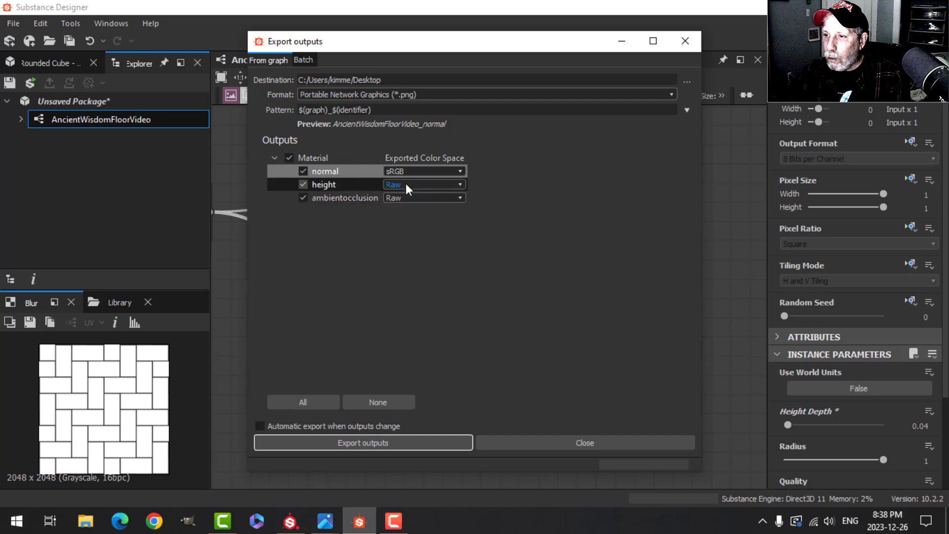
{"action": "left_click", "coordinate": [405, 184]}
{"action": "left_click", "coordinate": [400, 193]}
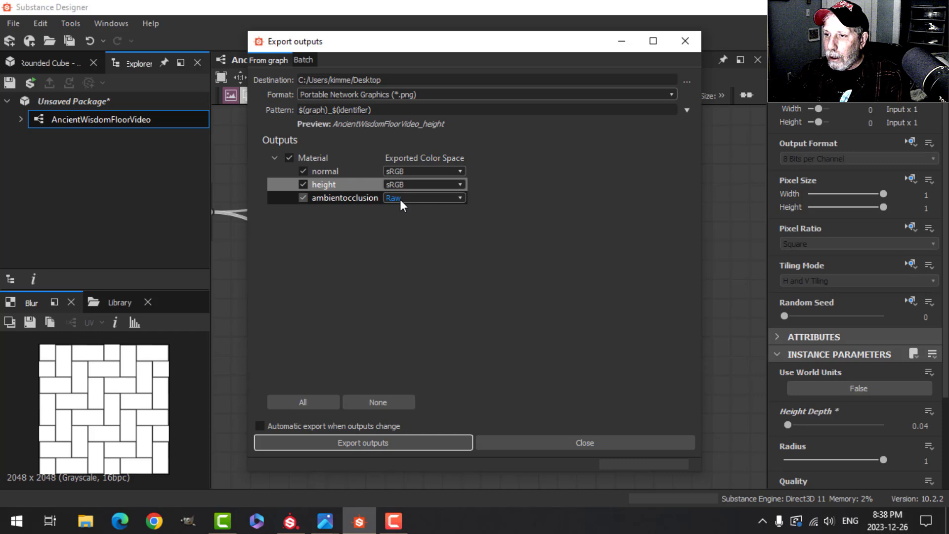
{"action": "left_click", "coordinate": [399, 199]}
{"action": "left_click", "coordinate": [399, 208]}
{"action": "left_click", "coordinate": [386, 441]}
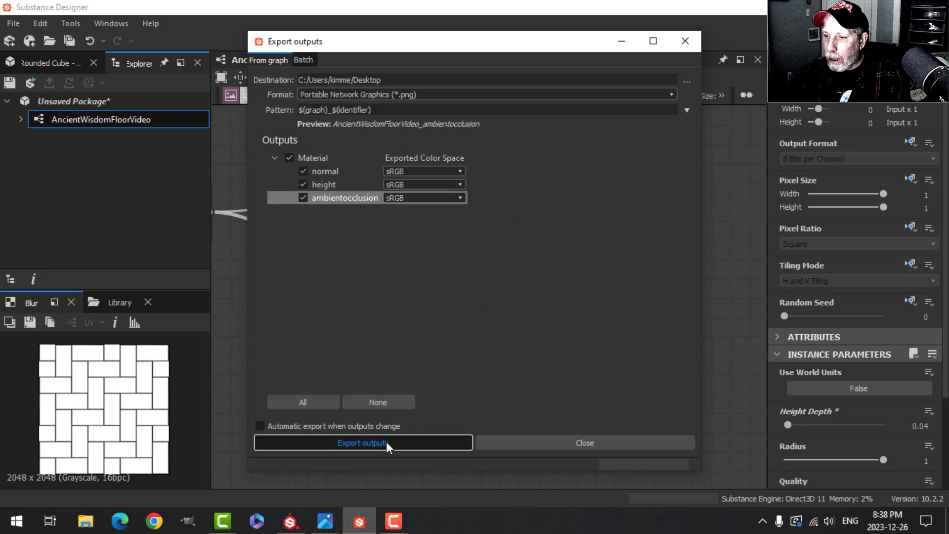
{"action": "left_click", "coordinate": [684, 41]}
Switch to Substance Painter and bring the whole blank floor plane into view.
{"action": "key", "text": "alt+Tab"}
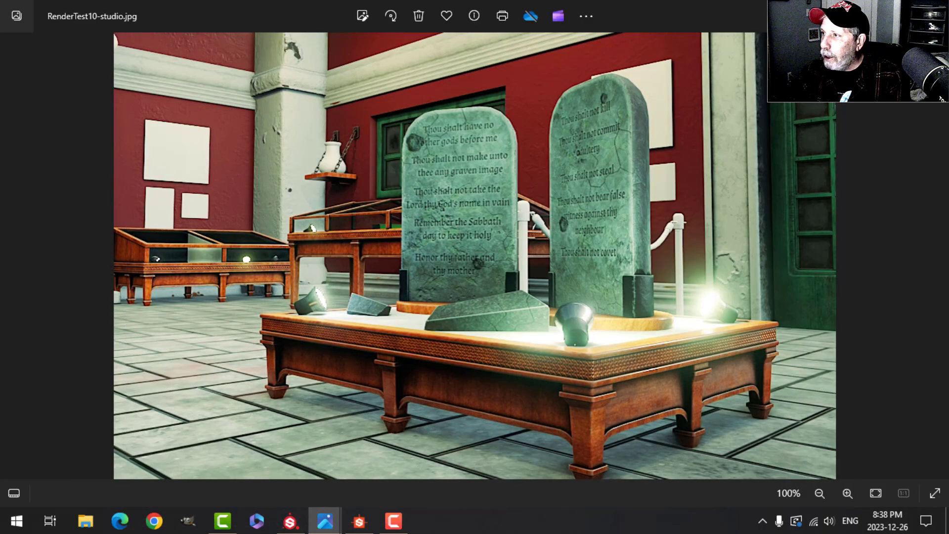
{"action": "key", "text": "Right"}
{"action": "key", "text": "alt+Tab"}
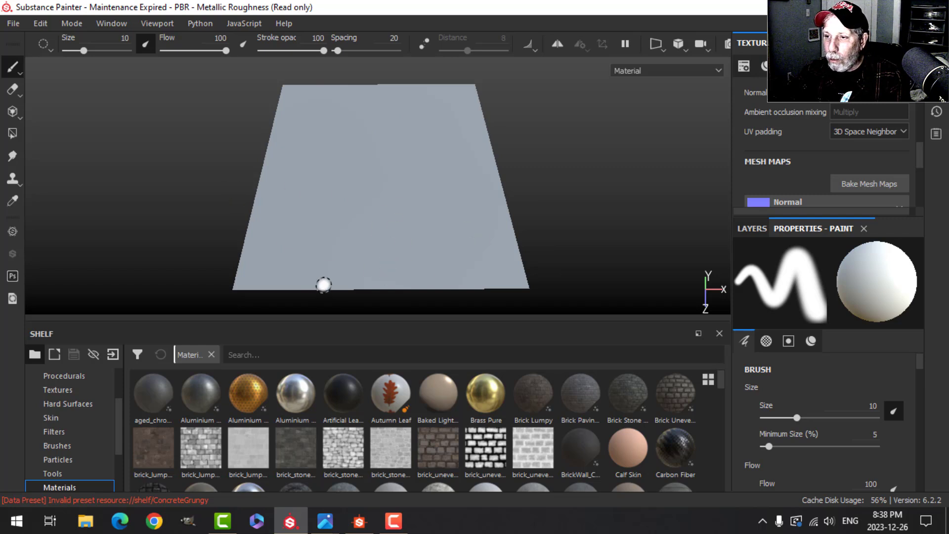
{"action": "scroll", "coordinate": [395, 188], "scroll_direction": "down", "scroll_amount": 2}
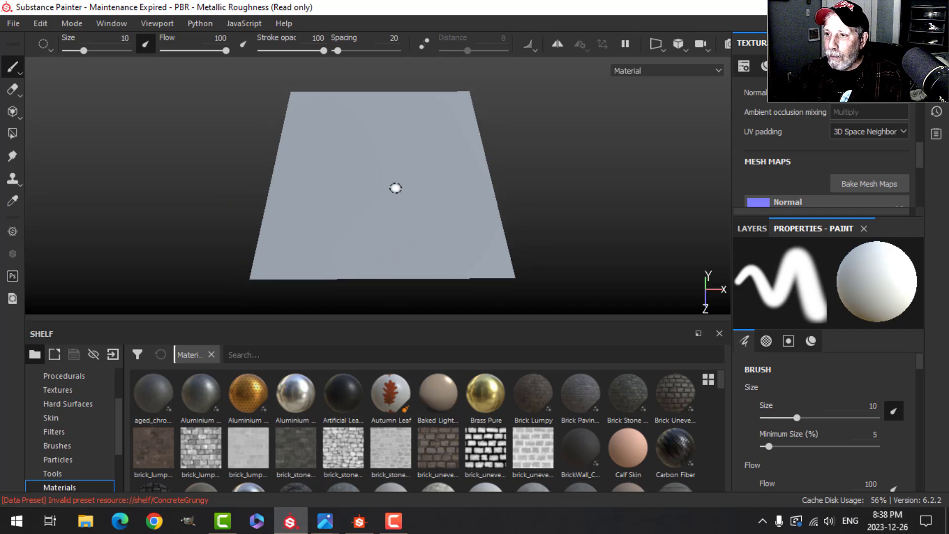
{"action": "mouse_move", "coordinate": [404, 158]}
{"action": "left_mouse_down", "text": "alt"}
{"action": "mouse_move", "coordinate": [406, 148]}
{"action": "mouse_move", "coordinate": [415, 161]}
{"action": "mouse_move", "coordinate": [404, 155]}
{"action": "left_mouse_up", "text": "alt"}
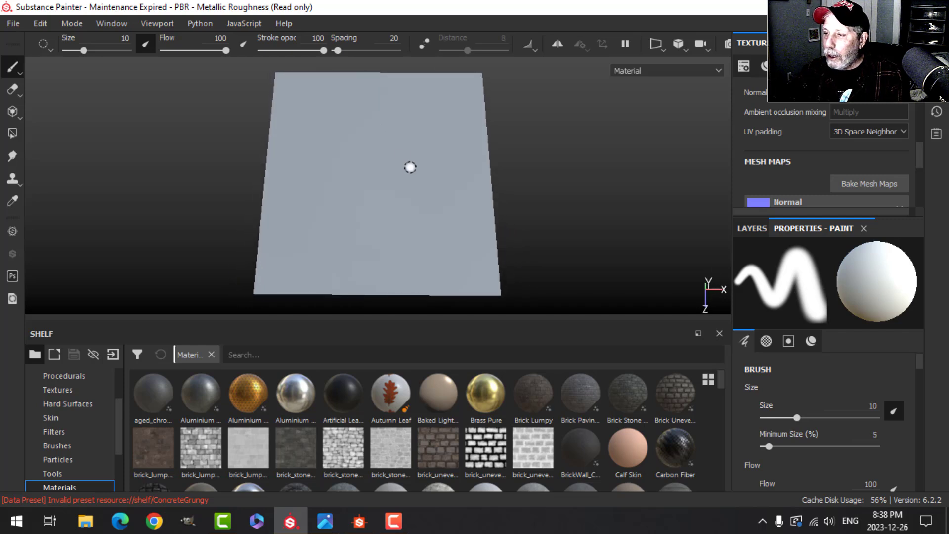
{"action": "middle_click_drag", "start_coordinate": [425, 172], "coordinate": [433, 182], "text": "alt"}
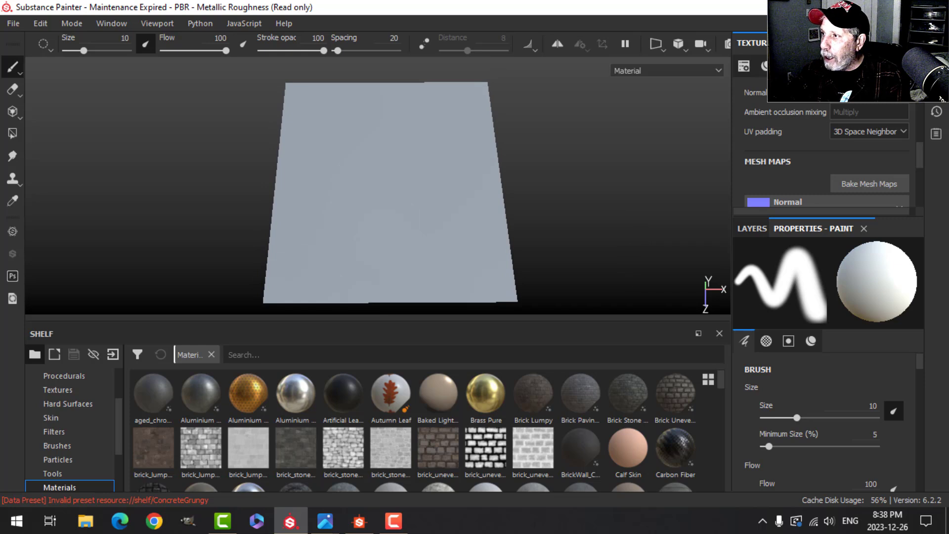
Delete Layer 1 from the layer stack and add a new fill layer.
{"action": "left_click", "coordinate": [749, 229]}
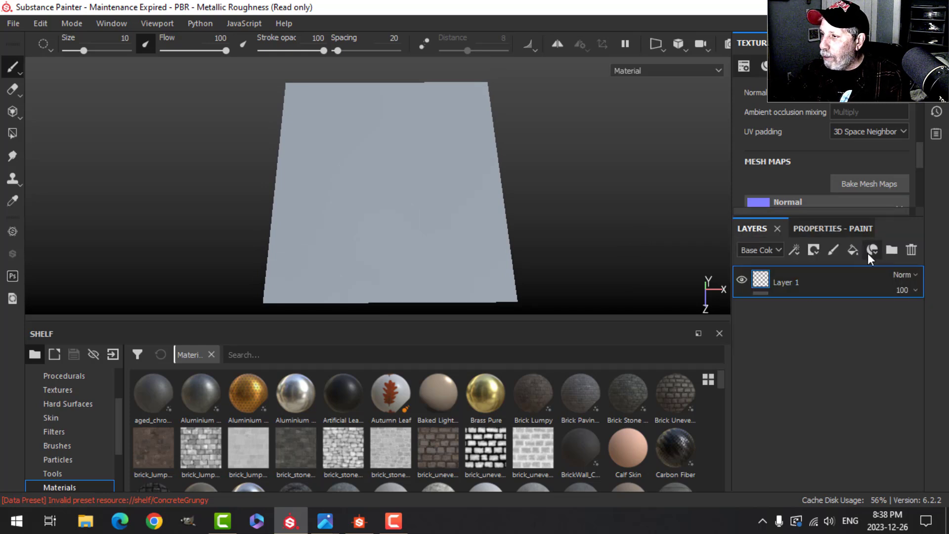
{"action": "left_click", "coordinate": [913, 248]}
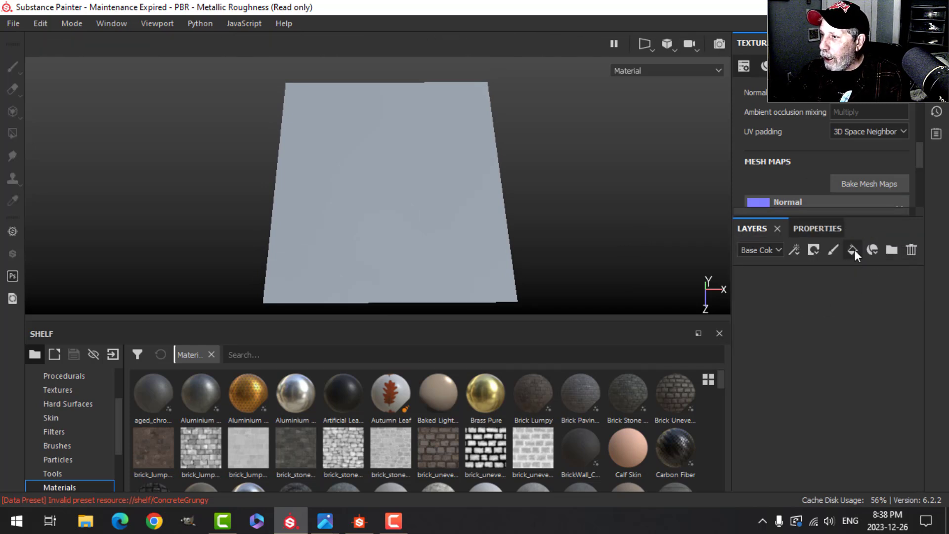
{"action": "left_click", "coordinate": [819, 267]}
Add an Ambient occlusion channel to the texture set so the fill layer can use it.
{"action": "scroll", "coordinate": [825, 371], "scroll_direction": "down", "scroll_amount": 5}
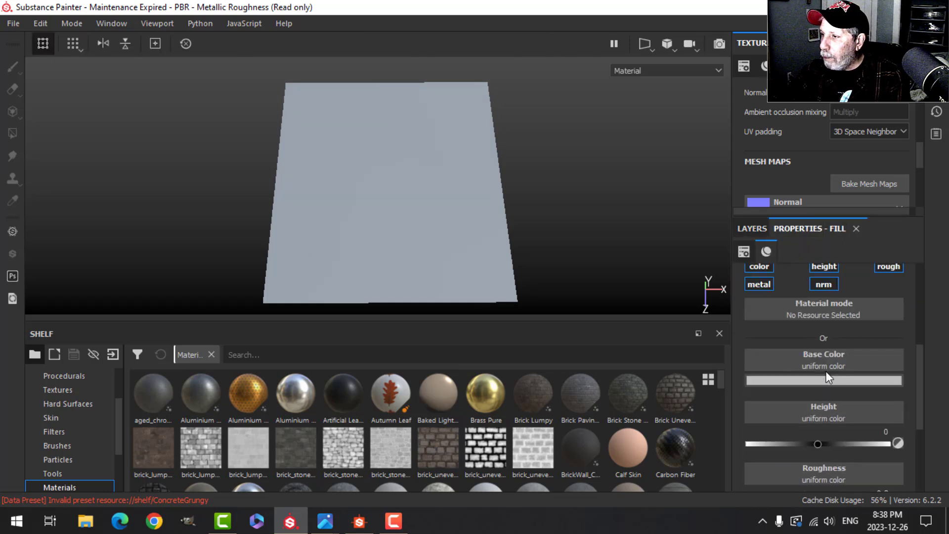
{"action": "scroll", "coordinate": [826, 367], "scroll_direction": "up", "scroll_amount": 1}
{"action": "scroll", "coordinate": [826, 364], "scroll_direction": "down", "scroll_amount": 3}
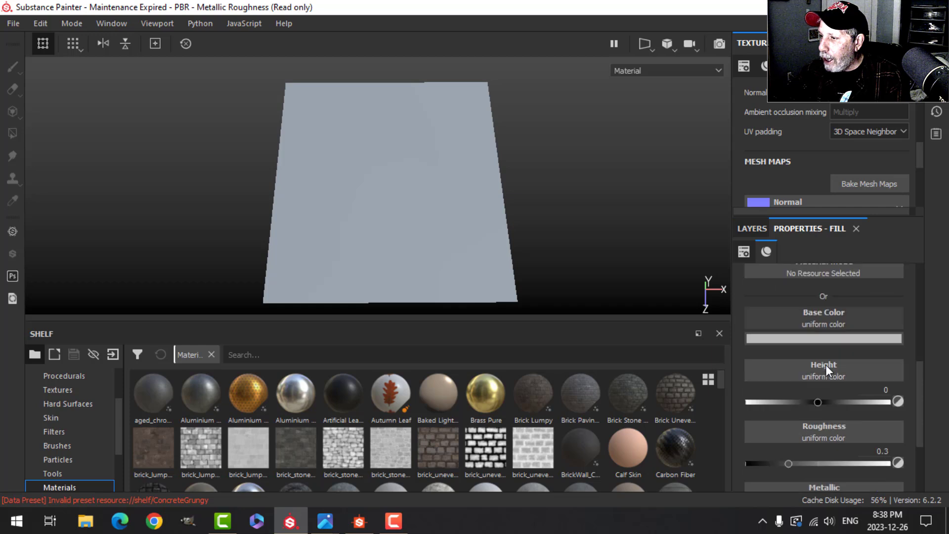
{"action": "scroll", "coordinate": [820, 371], "scroll_direction": "down", "scroll_amount": 1}
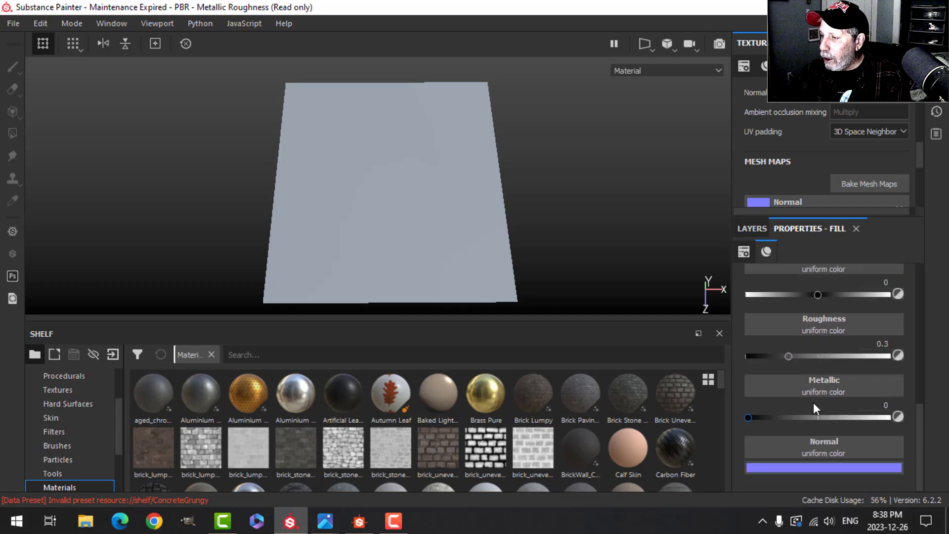
{"action": "scroll", "coordinate": [840, 369], "scroll_direction": "up", "scroll_amount": 10}
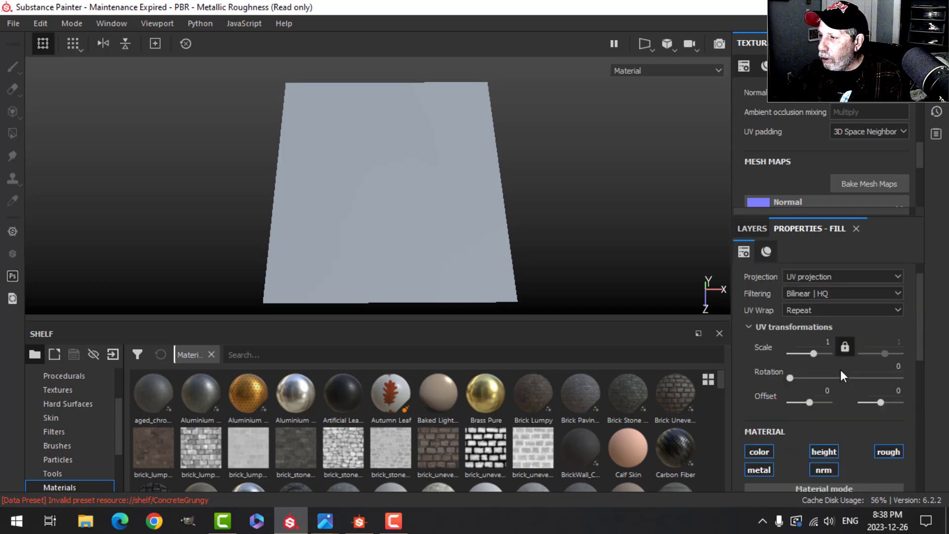
{"action": "scroll", "coordinate": [840, 369], "scroll_direction": "down", "scroll_amount": 3}
{"action": "scroll", "coordinate": [853, 365], "scroll_direction": "up", "scroll_amount": 3}
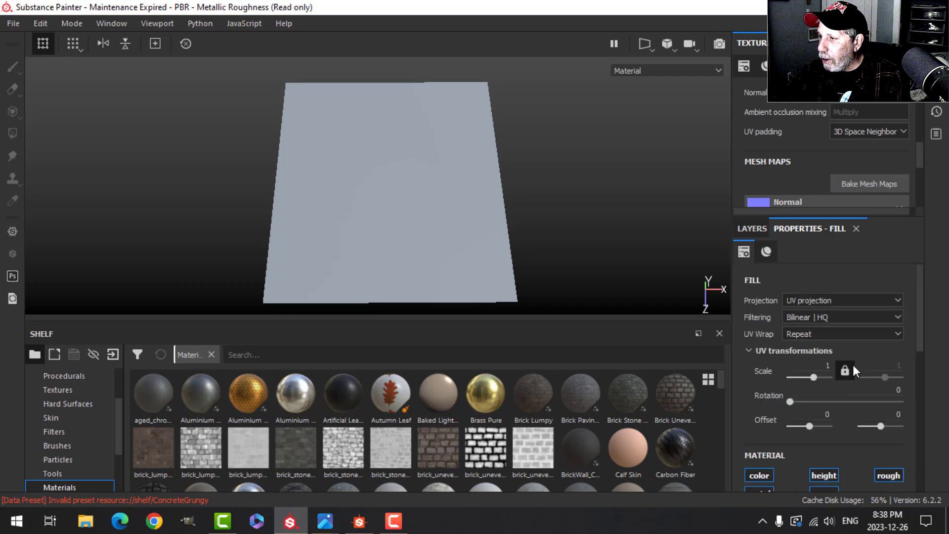
{"action": "left_click_drag", "start_coordinate": [917, 157], "coordinate": [918, 114]}
{"action": "left_click", "coordinate": [899, 125]}
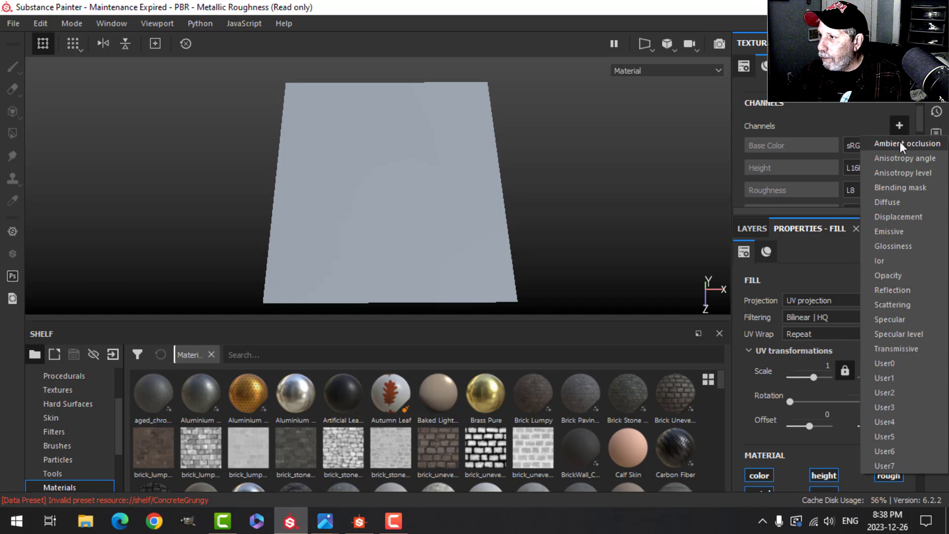
{"action": "left_click", "coordinate": [900, 143]}
{"action": "scroll", "coordinate": [857, 370], "scroll_direction": "down", "scroll_amount": 3}
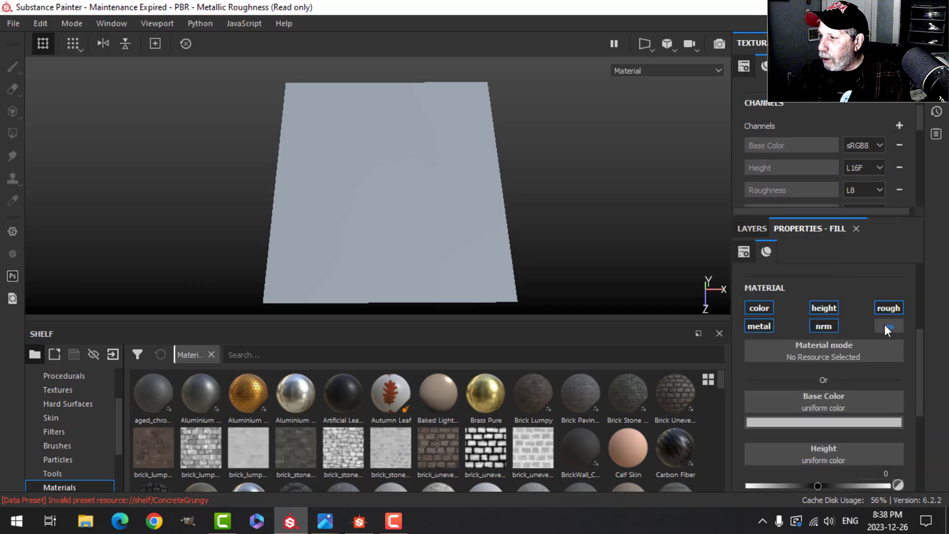
{"action": "scroll", "coordinate": [840, 403], "scroll_direction": "down", "scroll_amount": 3}
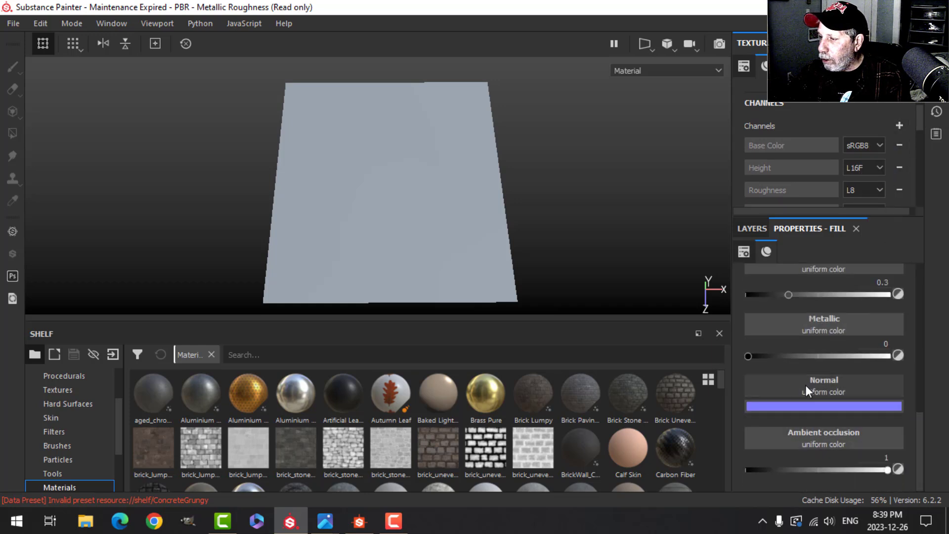
Add AncientWisdomFloorVideo_ambientocclusion.png and AncientWisdomFloorVideo_normal.png from the Desktop as resources for import.
{"action": "scroll", "coordinate": [840, 434], "scroll_direction": "up", "scroll_amount": 2}
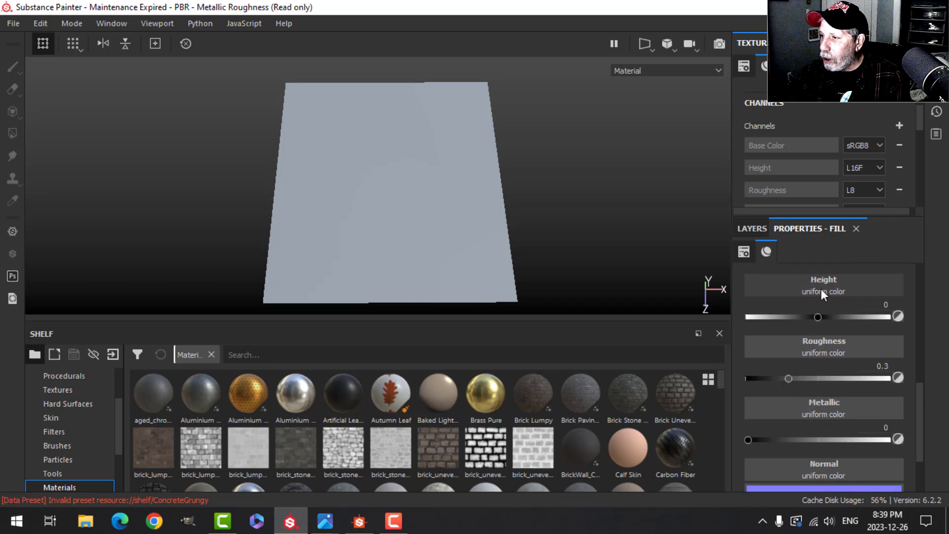
{"action": "scroll", "coordinate": [860, 326], "scroll_direction": "up", "scroll_amount": 2}
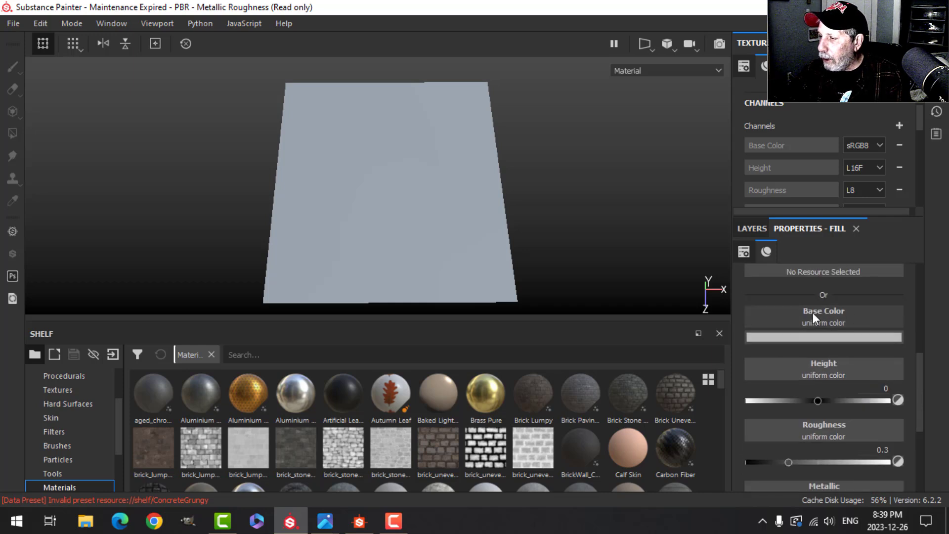
{"action": "scroll", "coordinate": [84, 441], "scroll_direction": "down", "scroll_amount": 1}
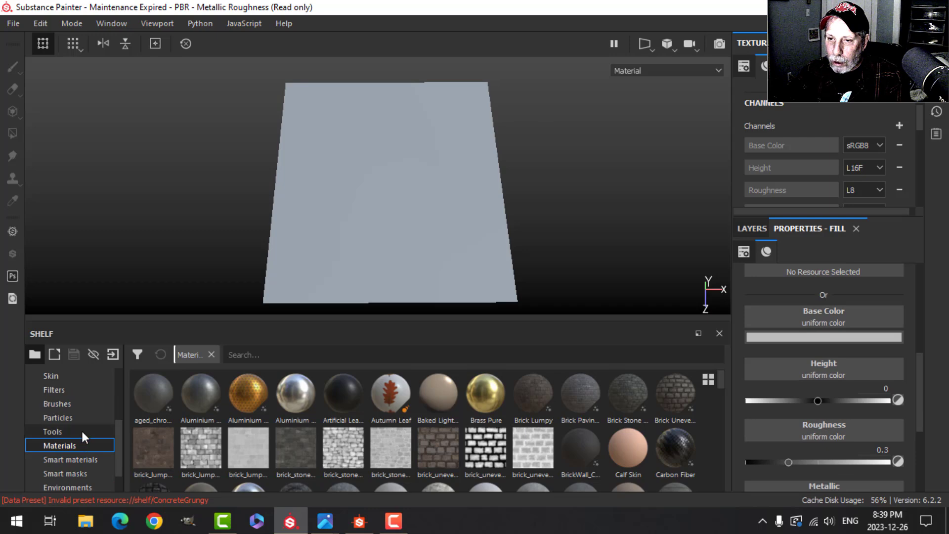
{"action": "left_click", "coordinate": [112, 353]}
{"action": "left_click", "coordinate": [553, 75]}
{"action": "scroll", "coordinate": [307, 158], "scroll_direction": "up", "scroll_amount": 1}
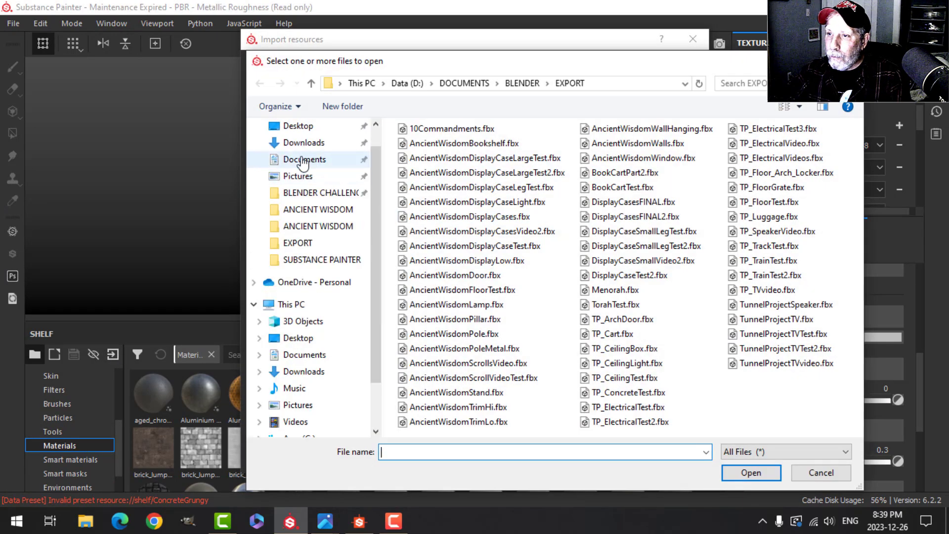
{"action": "left_click", "coordinate": [298, 127]}
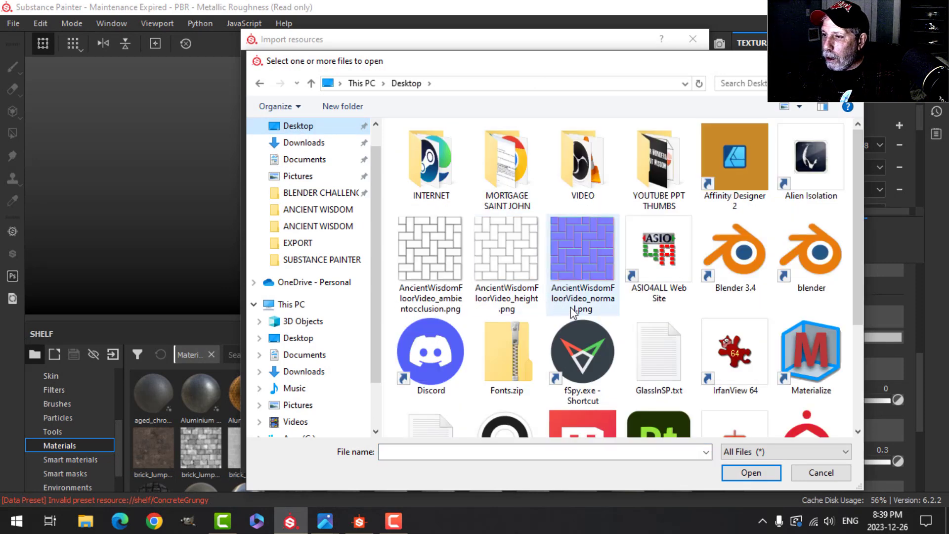
{"action": "left_click", "coordinate": [441, 267]}
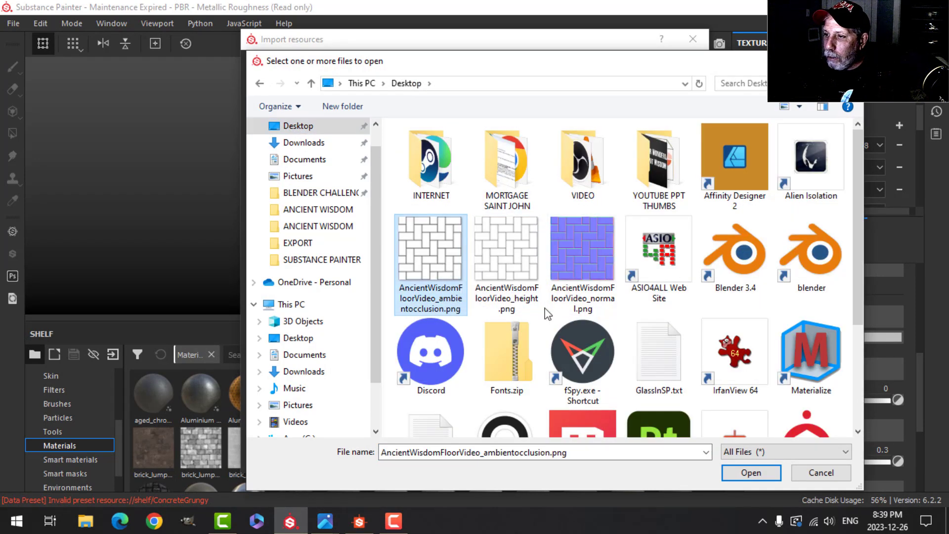
{"action": "left_click", "coordinate": [750, 472]}
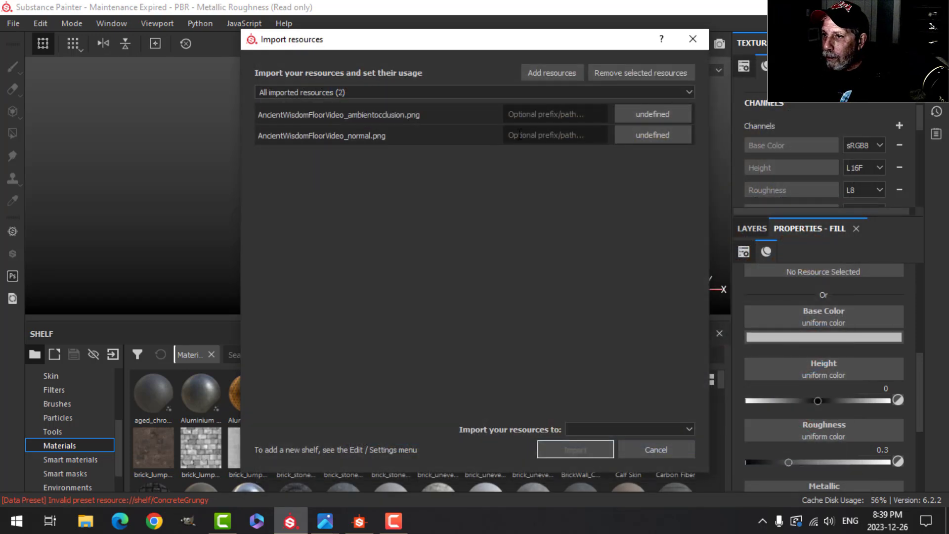
Define both floor maps as textures and import them into the current session.
{"action": "left_click", "coordinate": [659, 115]}
{"action": "left_click", "coordinate": [680, 163]}
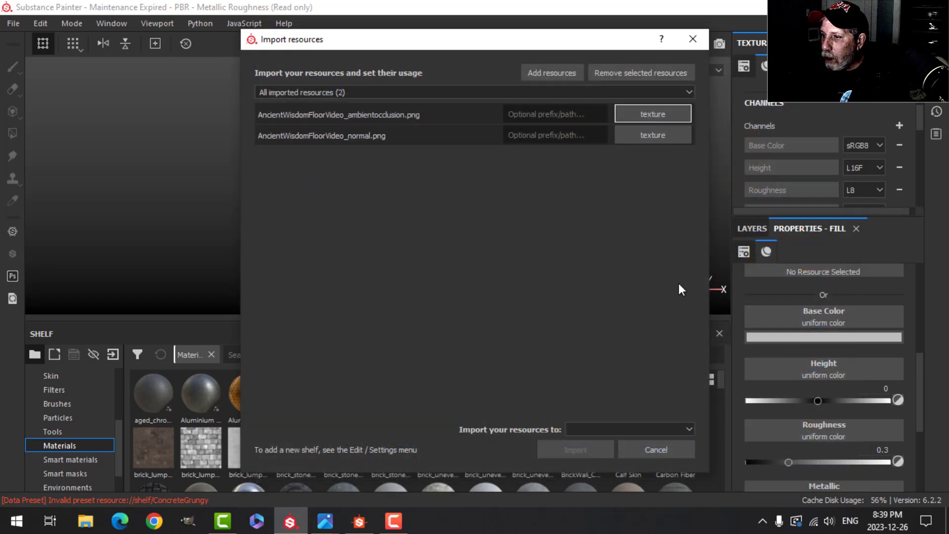
{"action": "left_click", "coordinate": [623, 426]}
{"action": "left_click", "coordinate": [605, 443]}
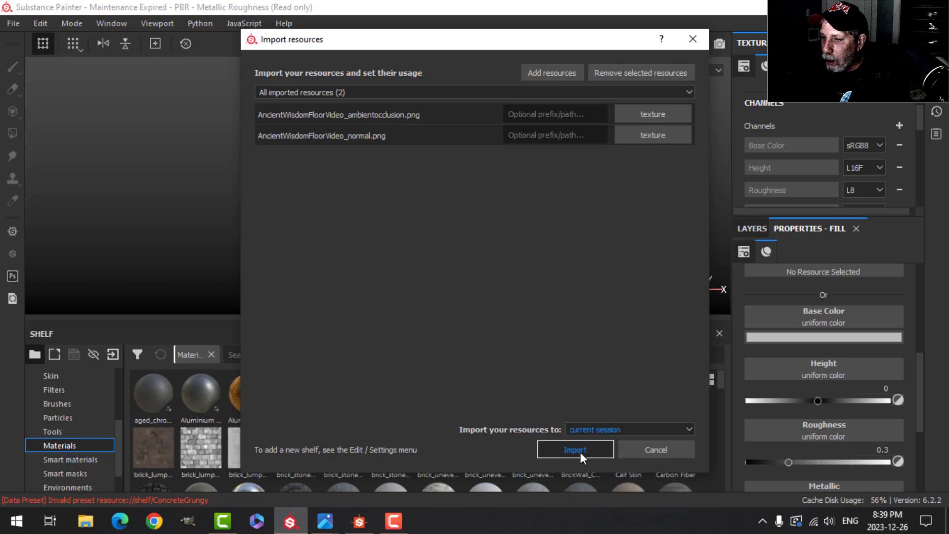
{"action": "left_click", "coordinate": [576, 450]}
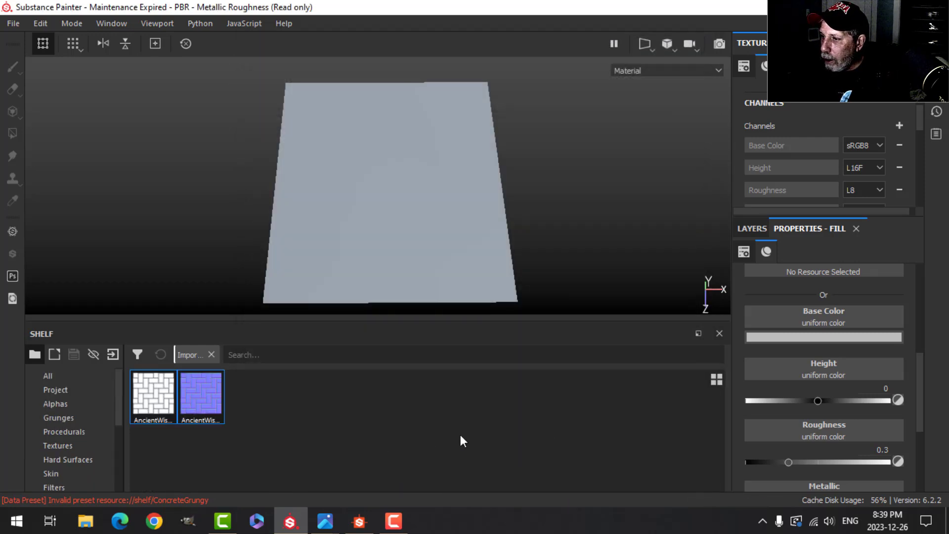
Assign the imported AncientWisdomFloorVideo_normal map to the fill layer's Normal channel.
{"action": "scroll", "coordinate": [853, 448], "scroll_direction": "down", "scroll_amount": 3}
{"action": "left_click_drag", "start_coordinate": [211, 395], "coordinate": [835, 469]}
{"action": "scroll", "coordinate": [444, 192], "scroll_direction": "down", "scroll_amount": 2}
{"action": "scroll", "coordinate": [840, 444], "scroll_direction": "up", "scroll_amount": 6}
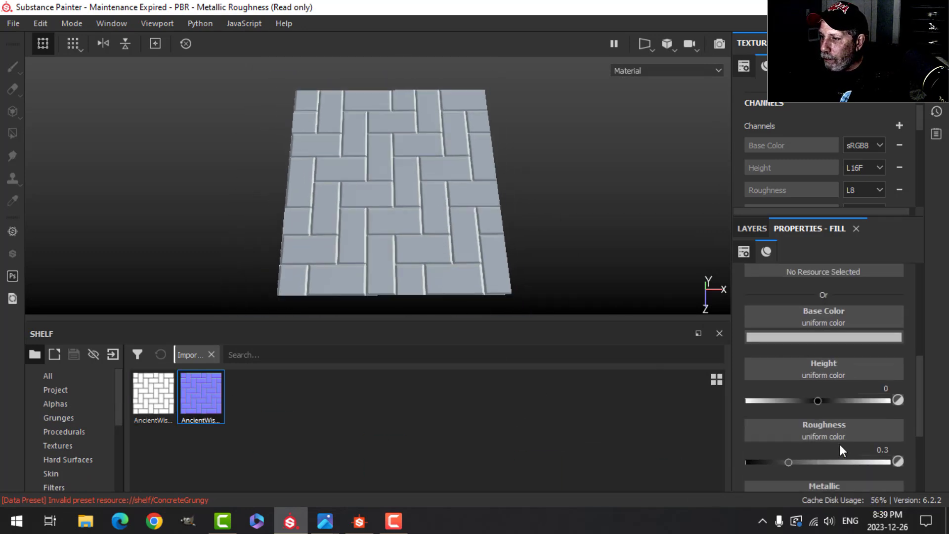
Assign the imported AncientWisdomFloorVideo_ambientocclusion map to the fill layer's Ambient occlusion channel and inspect the tiled plane.
{"action": "scroll", "coordinate": [837, 442], "scroll_direction": "down", "scroll_amount": 8}
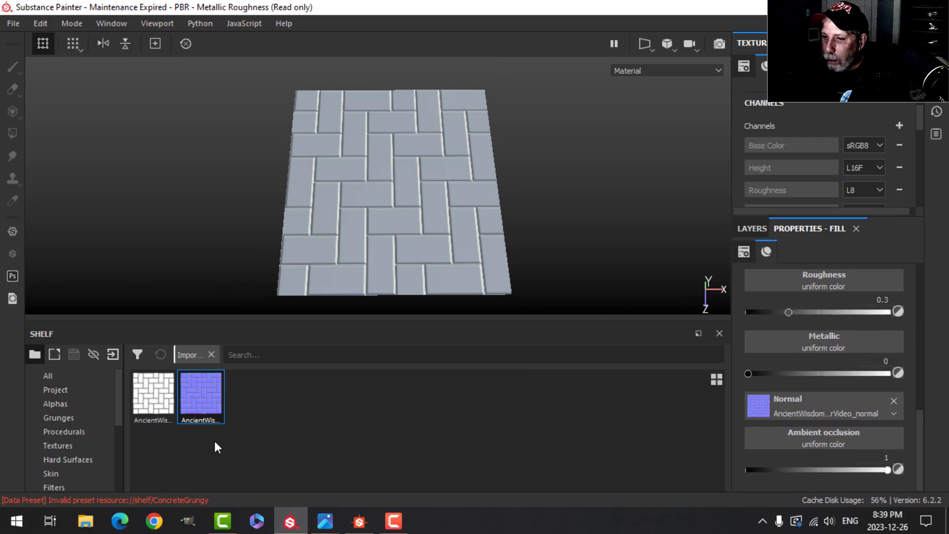
{"action": "left_click_drag", "start_coordinate": [154, 395], "coordinate": [796, 444]}
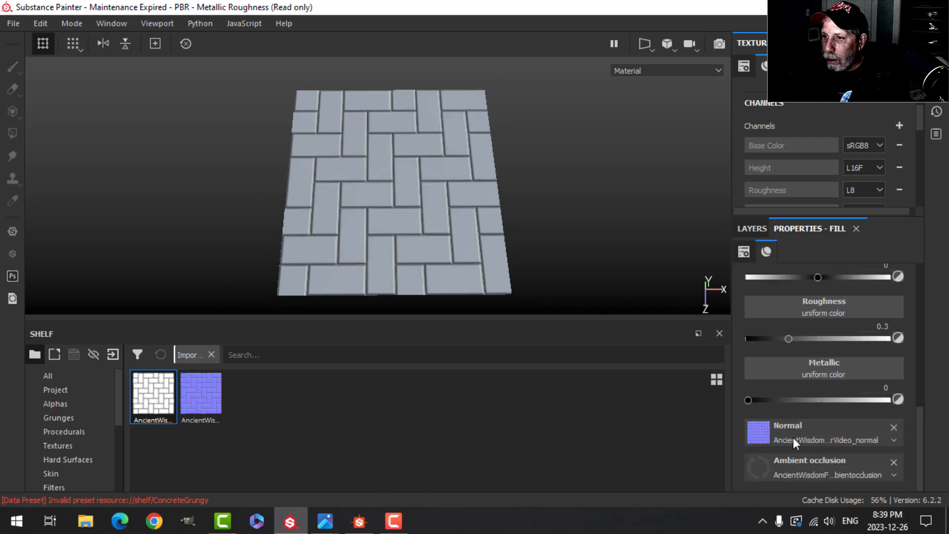
{"action": "scroll", "coordinate": [420, 213], "scroll_direction": "down", "scroll_amount": 1}
{"action": "scroll", "coordinate": [417, 225], "scroll_direction": "up", "scroll_amount": 3}
{"action": "left_click_drag", "start_coordinate": [414, 230], "coordinate": [437, 232], "text": "alt"}
Set the fill layer's projection to Tri-planar projection.
{"action": "left_click", "coordinate": [751, 228]}
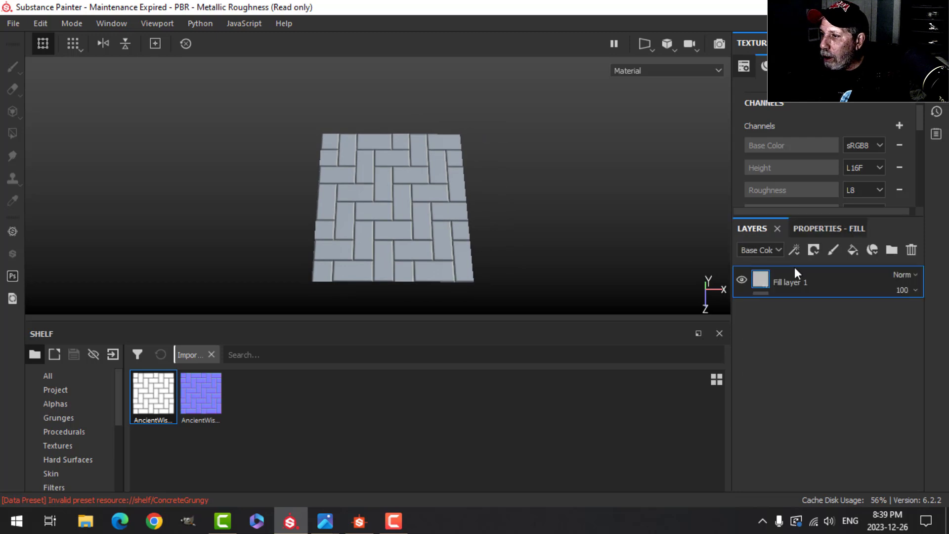
{"action": "left_click", "coordinate": [816, 230]}
{"action": "scroll", "coordinate": [829, 337], "scroll_direction": "up", "scroll_amount": 3}
{"action": "scroll", "coordinate": [829, 337], "scroll_direction": "up", "scroll_amount": 4}
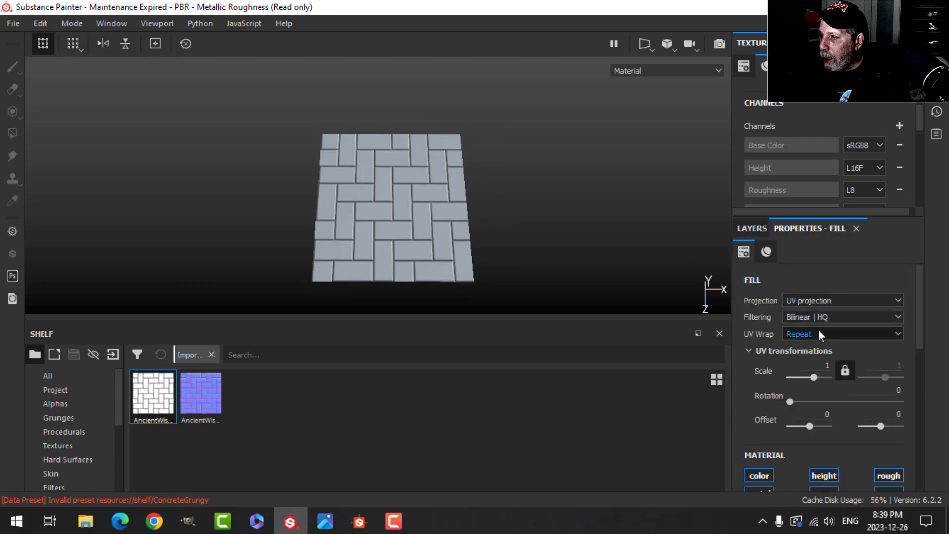
{"action": "left_click", "coordinate": [814, 298]}
{"action": "left_click", "coordinate": [820, 326]}
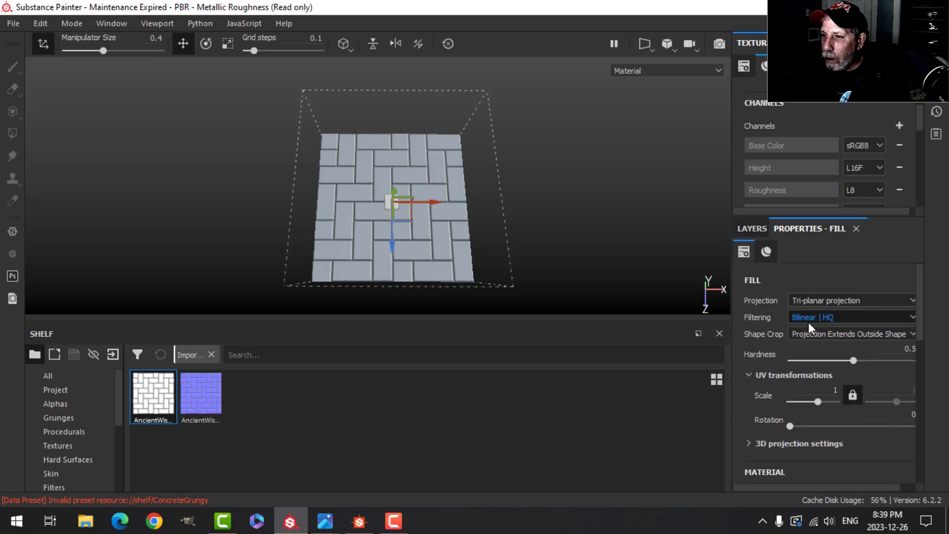
Set the fill layer's UV scale to 6 and inspect the tile density on the plane.
{"action": "left_click", "coordinate": [834, 389]}
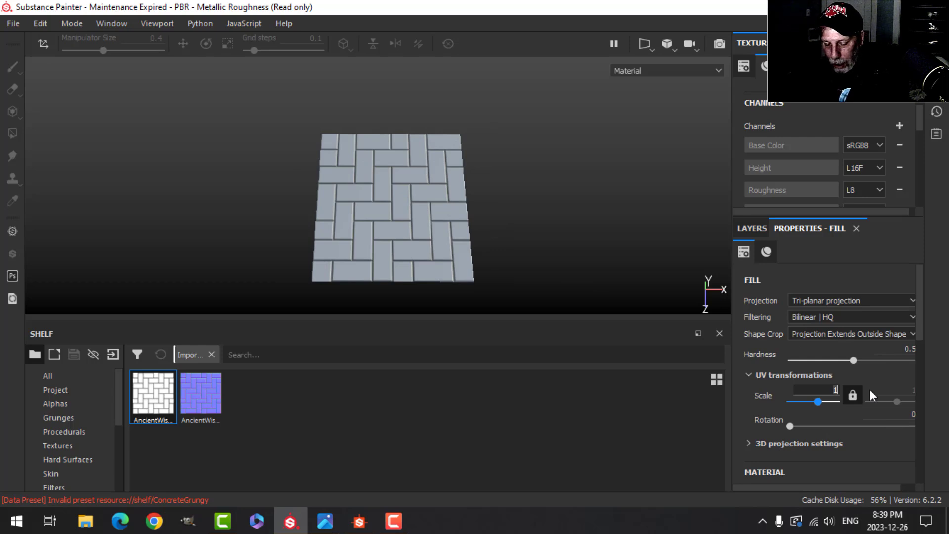
{"action": "key", "text": "BackSpace"}
{"action": "type", "text": "6"}
{"action": "key", "text": "Return"}
{"action": "scroll", "coordinate": [457, 257], "scroll_direction": "up", "scroll_amount": 5}
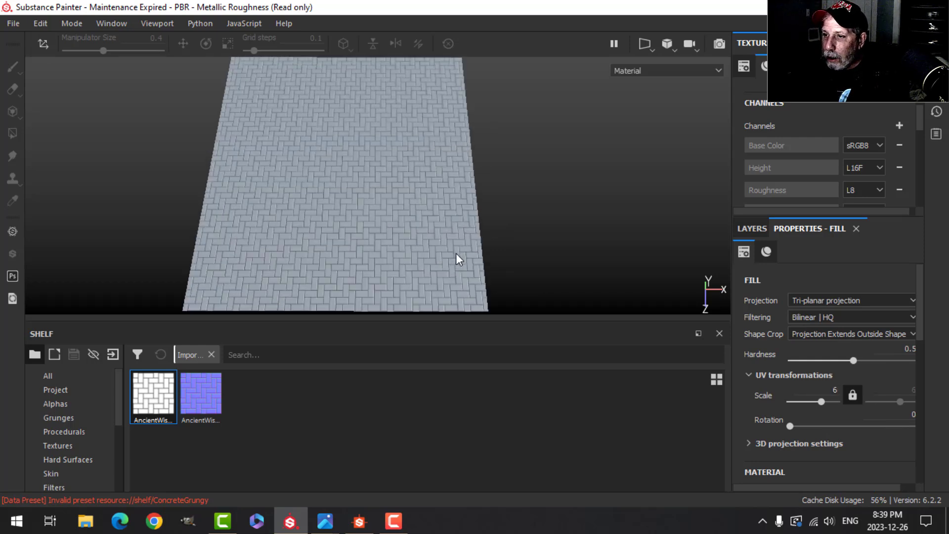
Set the fill layer's UV scale to 4 and inspect the tiled plane from another angle.
{"action": "left_click", "coordinate": [814, 388]}
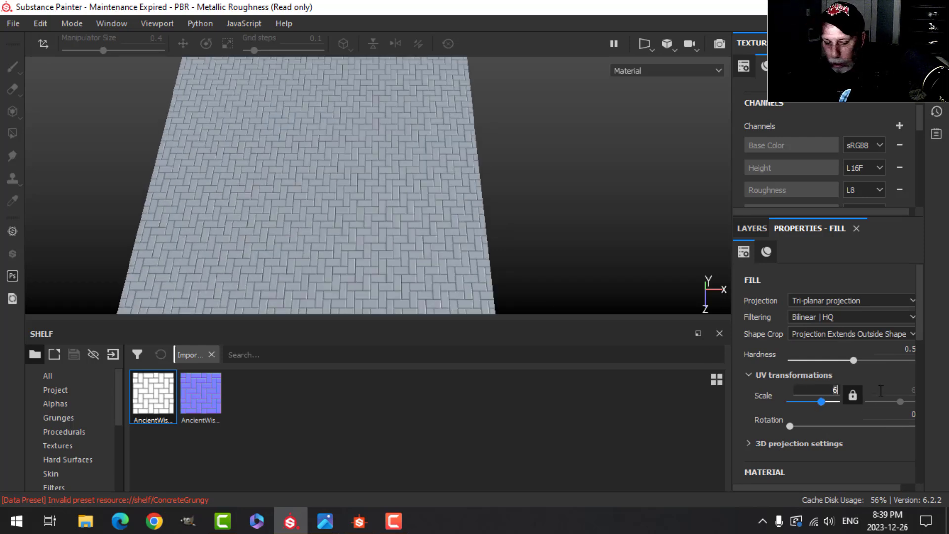
{"action": "key", "text": "Return"}
{"action": "scroll", "coordinate": [391, 237], "scroll_direction": "down", "scroll_amount": 2}
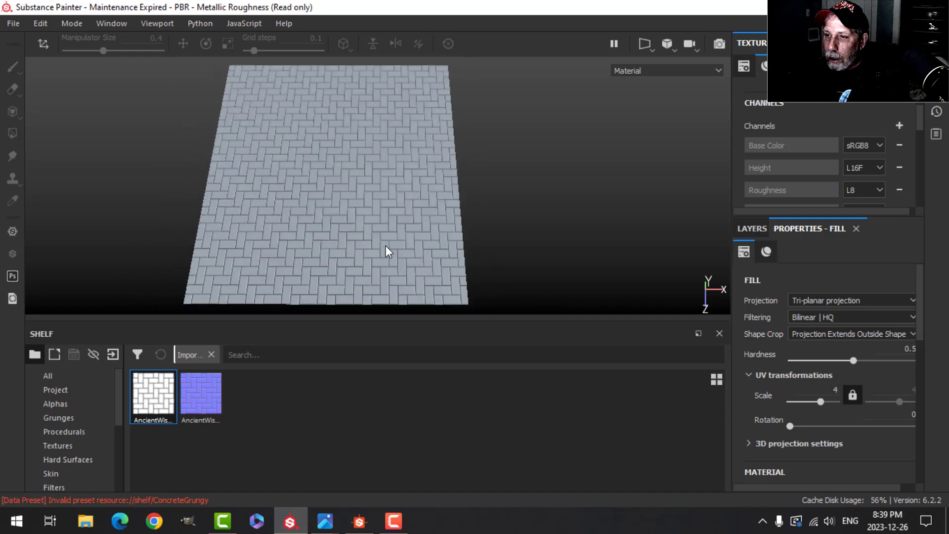
{"action": "left_click_drag", "start_coordinate": [383, 259], "coordinate": [426, 228], "text": "alt"}
Find the Concrete Simple material with the search "conc" and assign it to the fill layer's Base Color, inspecting the floor up close.
{"action": "scroll", "coordinate": [811, 381], "scroll_direction": "down", "scroll_amount": 5}
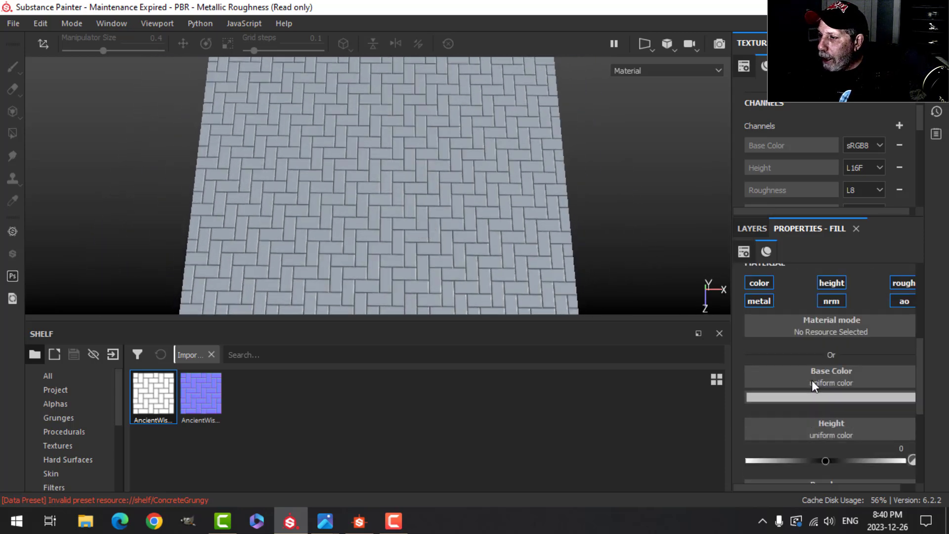
{"action": "scroll", "coordinate": [77, 466], "scroll_direction": "down", "scroll_amount": 2}
{"action": "left_click", "coordinate": [68, 461]}
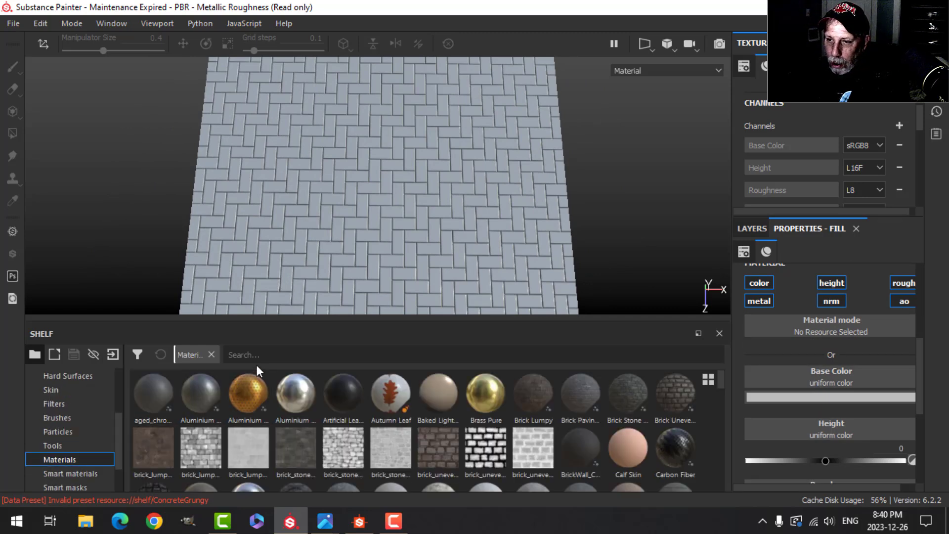
{"action": "left_click", "coordinate": [267, 356]}
{"action": "type", "text": "conc"}
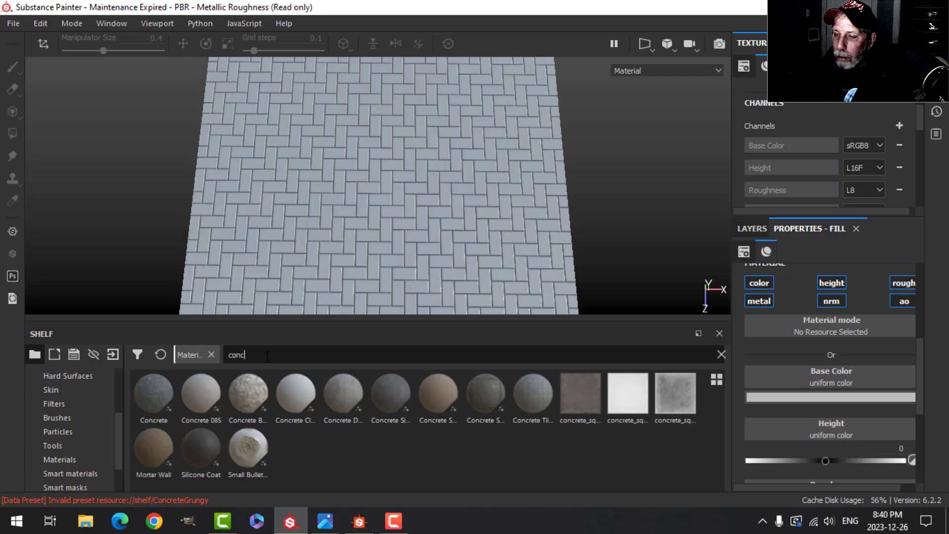
{"action": "left_click", "coordinate": [399, 397]}
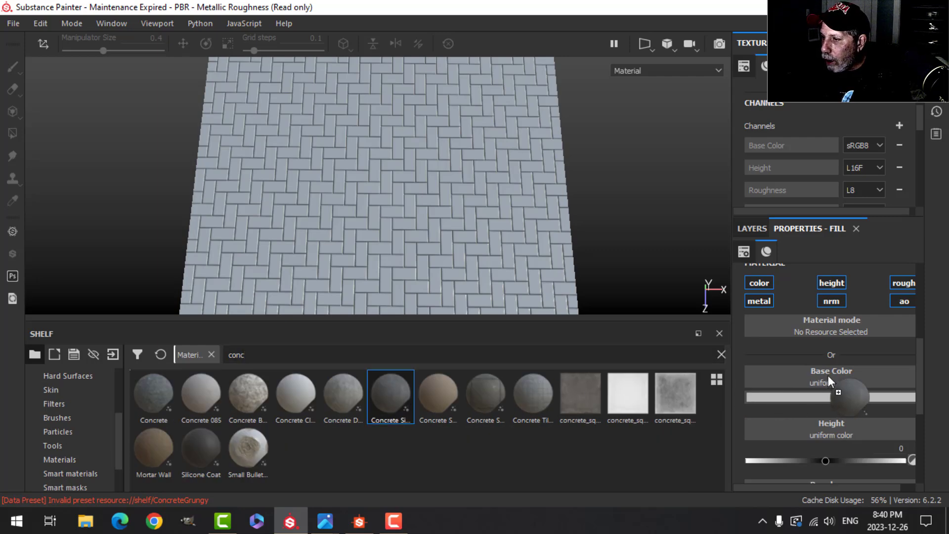
{"action": "scroll", "coordinate": [438, 253], "scroll_direction": "up", "scroll_amount": 5}
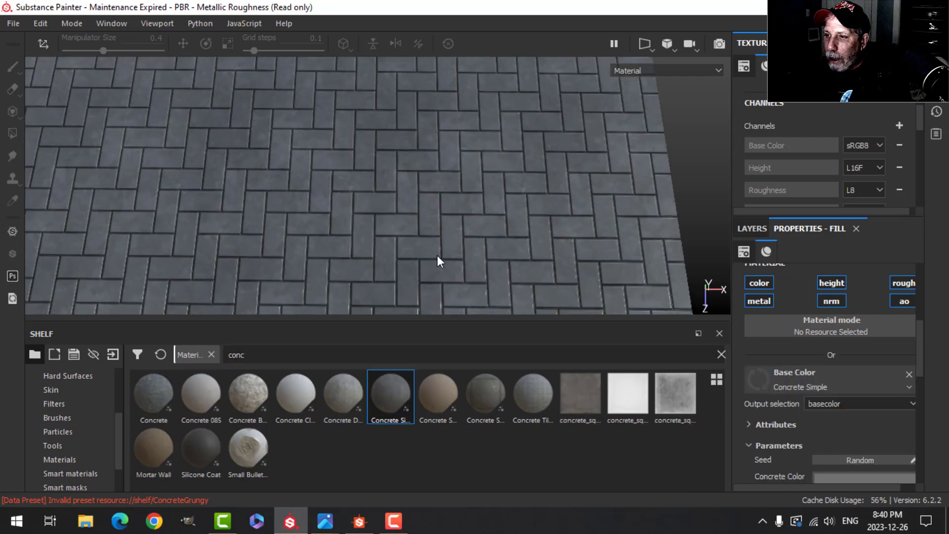
{"action": "left_click_drag", "start_coordinate": [436, 260], "coordinate": [435, 223], "text": "alt"}
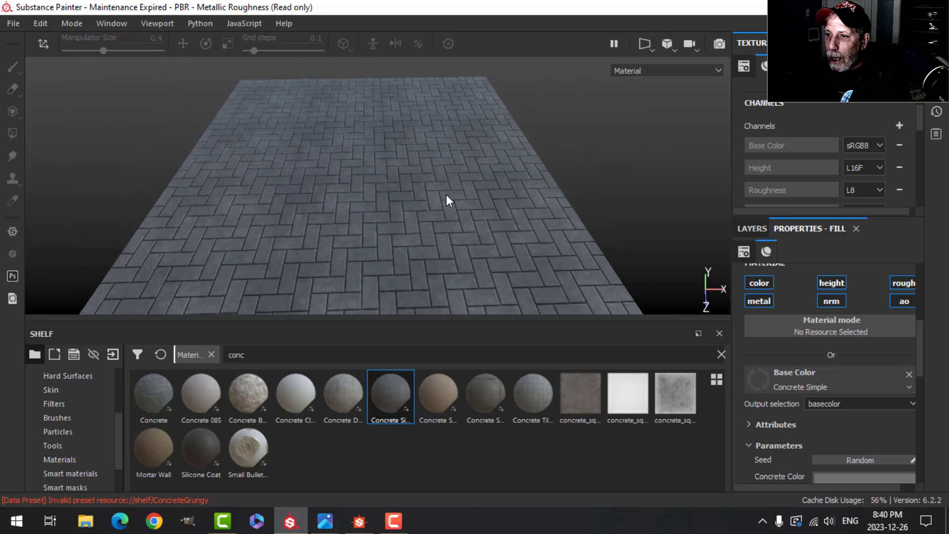
{"action": "scroll", "coordinate": [446, 200], "scroll_direction": "up", "scroll_amount": 8}
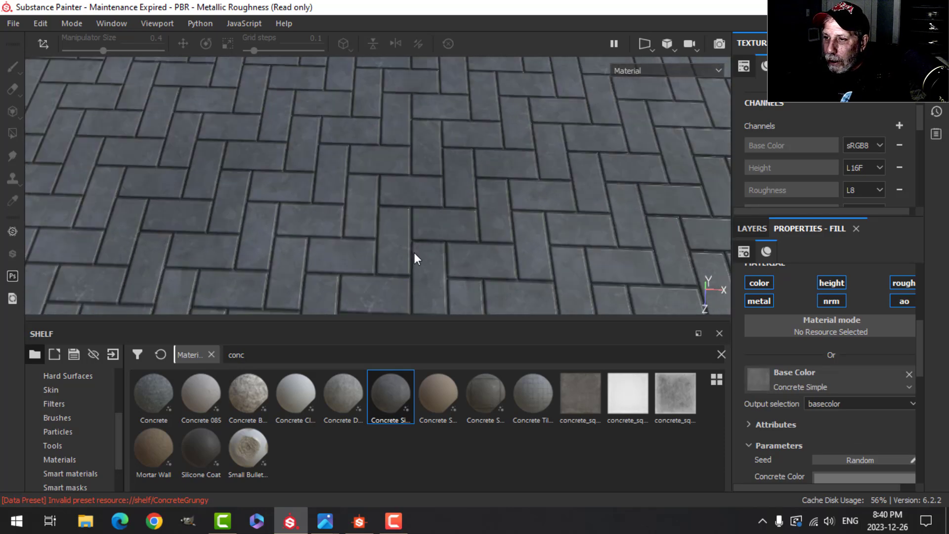
{"action": "scroll", "coordinate": [414, 255], "scroll_direction": "down", "scroll_amount": 6}
{"action": "left_click_drag", "start_coordinate": [430, 239], "coordinate": [407, 234], "text": "alt"}
Raise the fill layer's Roughness to about 0.73 and its Height to about 0.02.
{"action": "scroll", "coordinate": [838, 441], "scroll_direction": "down", "scroll_amount": 3}
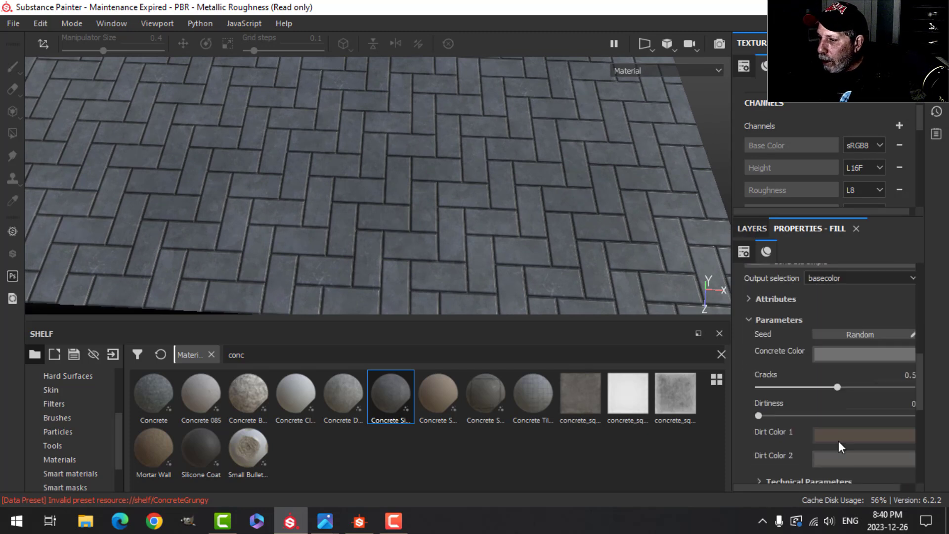
{"action": "scroll", "coordinate": [837, 416], "scroll_direction": "down", "scroll_amount": 2}
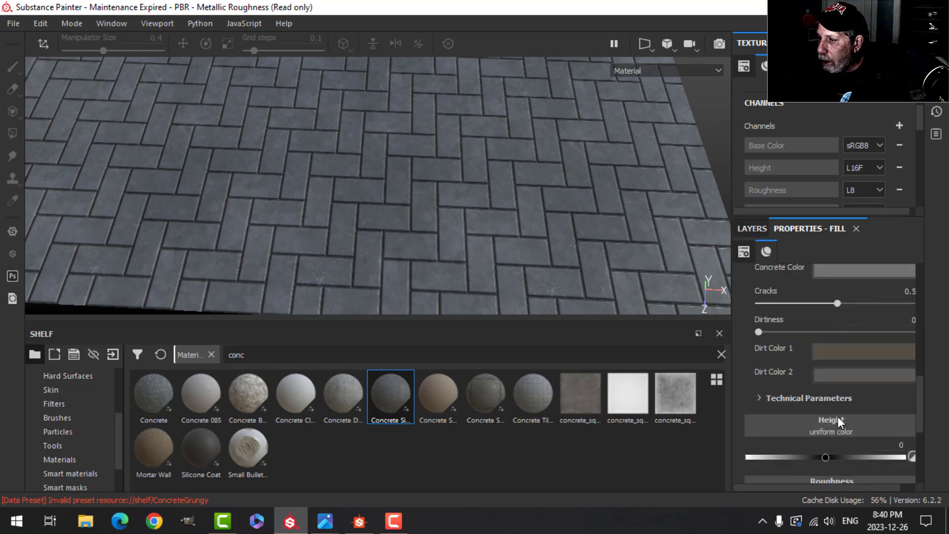
{"action": "scroll", "coordinate": [837, 416], "scroll_direction": "down", "scroll_amount": 2}
{"action": "left_click_drag", "start_coordinate": [807, 435], "coordinate": [862, 435]}
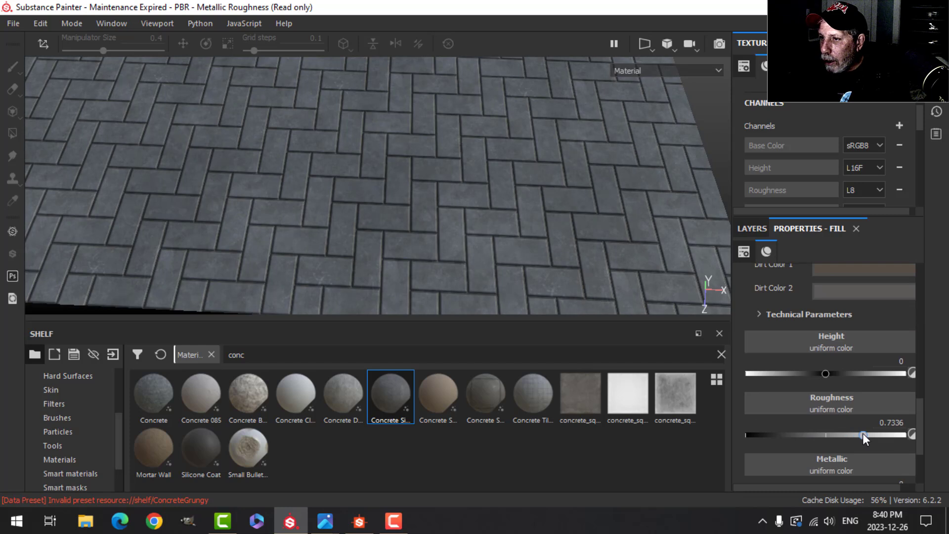
{"action": "mouse_move", "coordinate": [826, 374]}
{"action": "left_mouse_down"}
{"action": "mouse_move", "coordinate": [859, 372]}
{"action": "mouse_move", "coordinate": [826, 376]}
{"action": "left_mouse_up"}
{"action": "scroll", "coordinate": [854, 383], "scroll_direction": "down", "scroll_amount": 2}
{"action": "scroll", "coordinate": [852, 386], "scroll_direction": "up", "scroll_amount": 3}
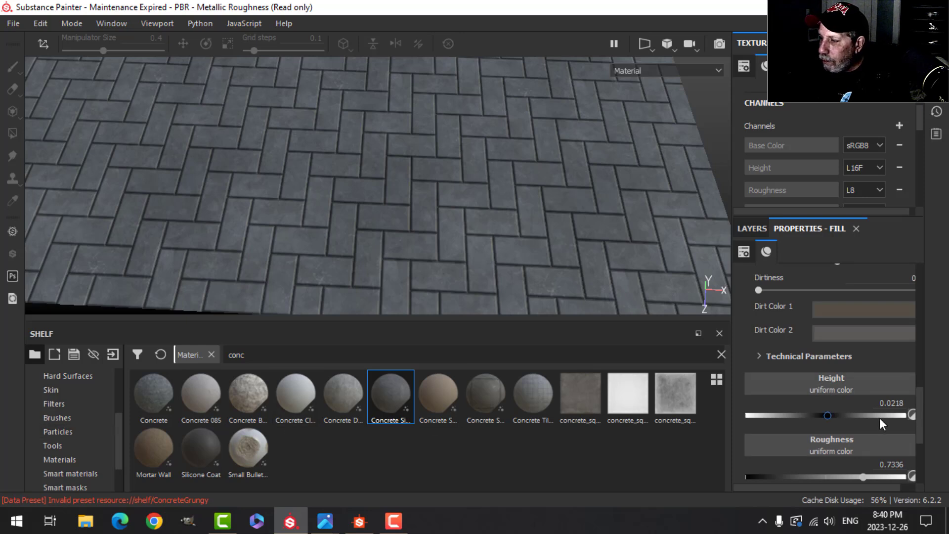
{"action": "scroll", "coordinate": [878, 419], "scroll_direction": "down", "scroll_amount": 3}
{"action": "scroll", "coordinate": [873, 417], "scroll_direction": "up", "scroll_amount": 8}
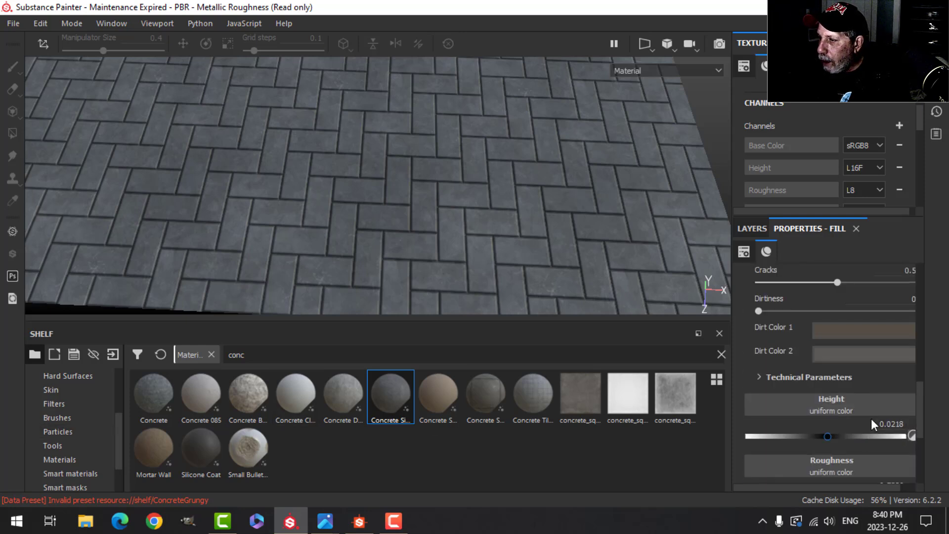
{"action": "scroll", "coordinate": [865, 418], "scroll_direction": "up", "scroll_amount": 2}
{"action": "scroll", "coordinate": [434, 254], "scroll_direction": "down", "scroll_amount": 6}
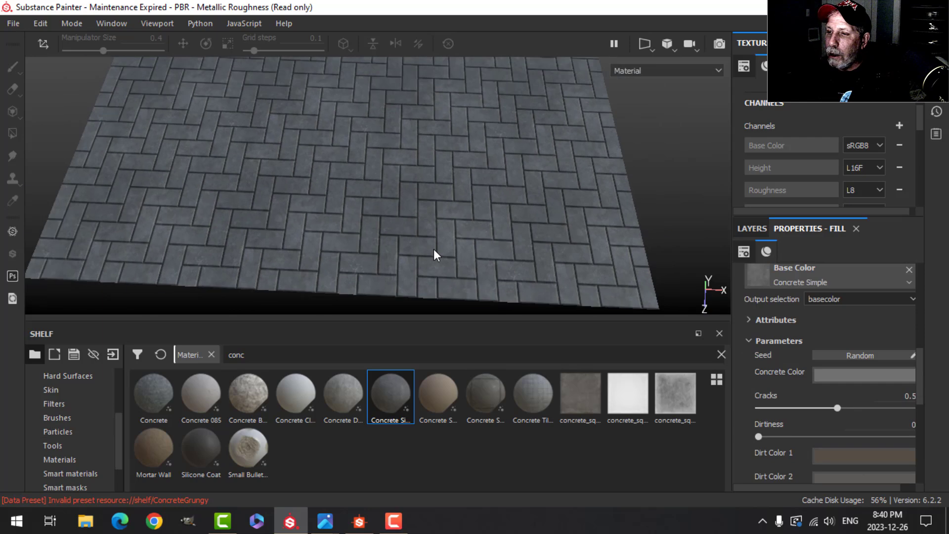
Try Concrete Dusty and Concrete Smooth as the fill layer's Base Color, and return to Concrete Simple.
{"action": "left_click_drag", "start_coordinate": [349, 401], "coordinate": [790, 276]}
{"action": "scroll", "coordinate": [472, 208], "scroll_direction": "up", "scroll_amount": 3}
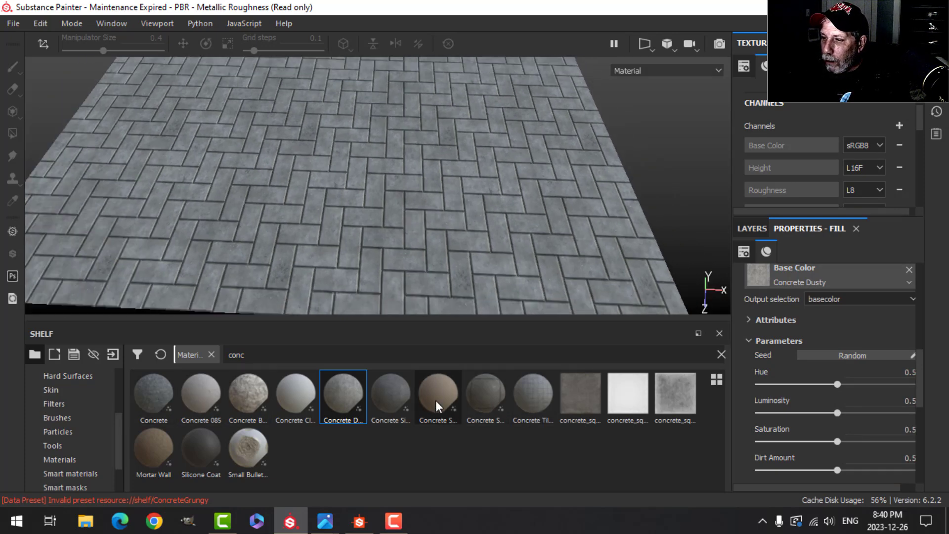
{"action": "left_click_drag", "start_coordinate": [454, 398], "coordinate": [821, 275]}
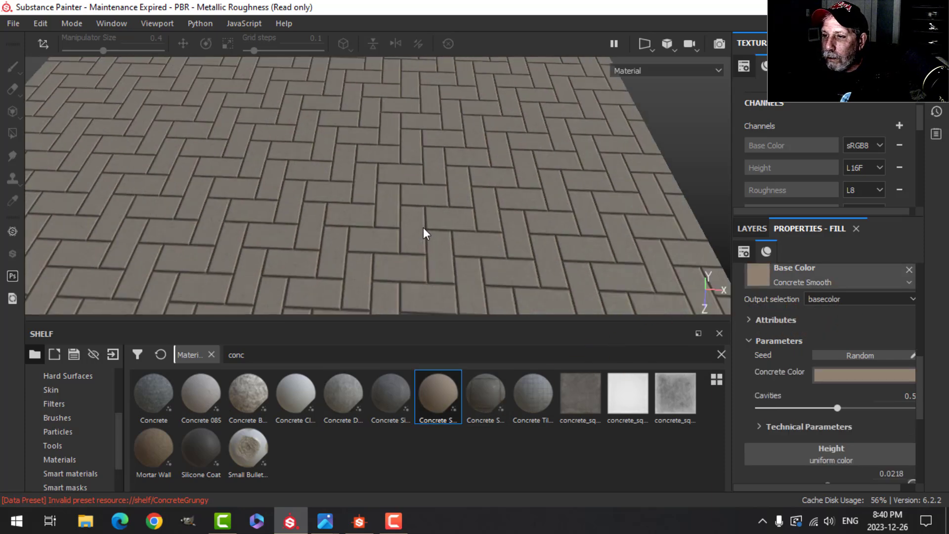
{"action": "left_click_drag", "start_coordinate": [380, 397], "coordinate": [764, 268]}
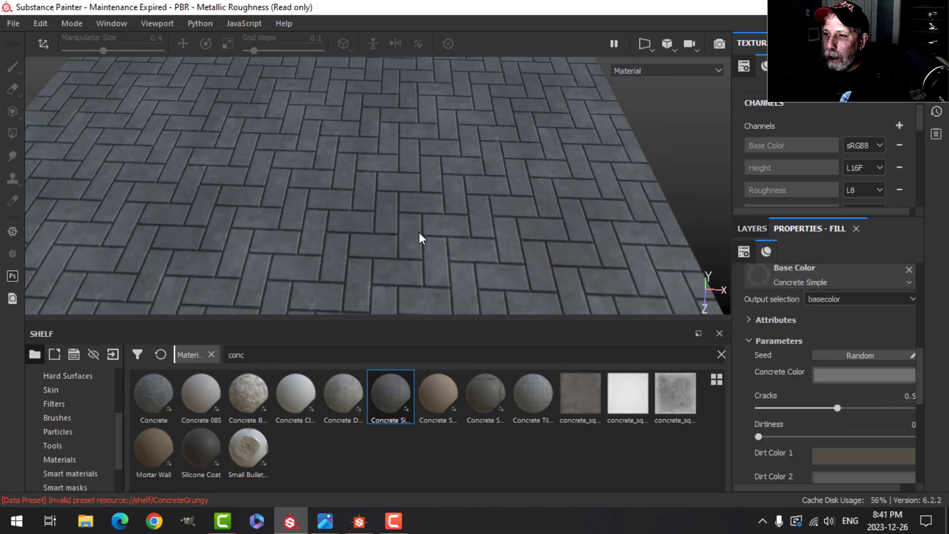
{"action": "left_click_drag", "start_coordinate": [419, 232], "coordinate": [425, 206], "text": "alt"}
Switch to Photos and compare the stone tile floors in RenderTest9-studio.jpg and RenderTest10-studio.jpg.
{"action": "mouse_move", "coordinate": [323, 527]}
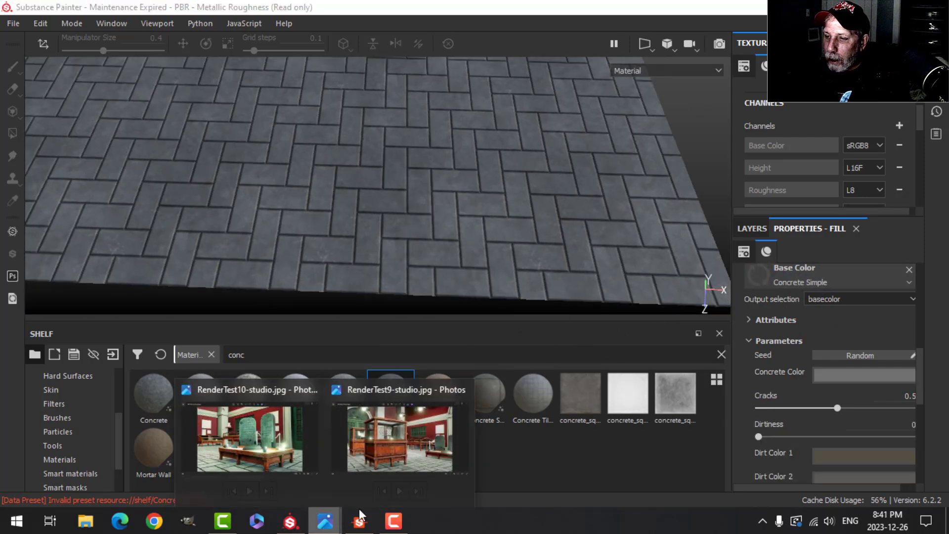
{"action": "left_click", "coordinate": [410, 457]}
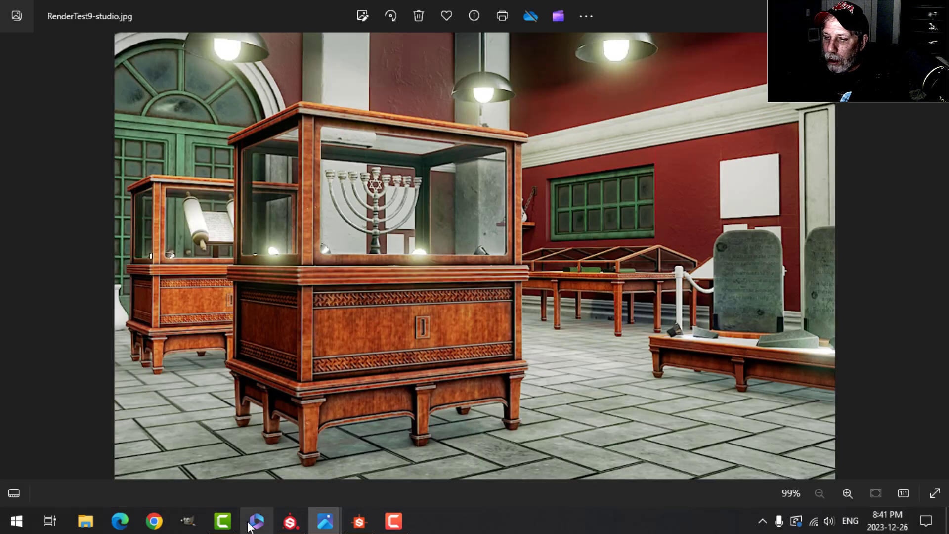
{"action": "mouse_move", "coordinate": [324, 521]}
{"action": "left_click", "coordinate": [247, 435]}
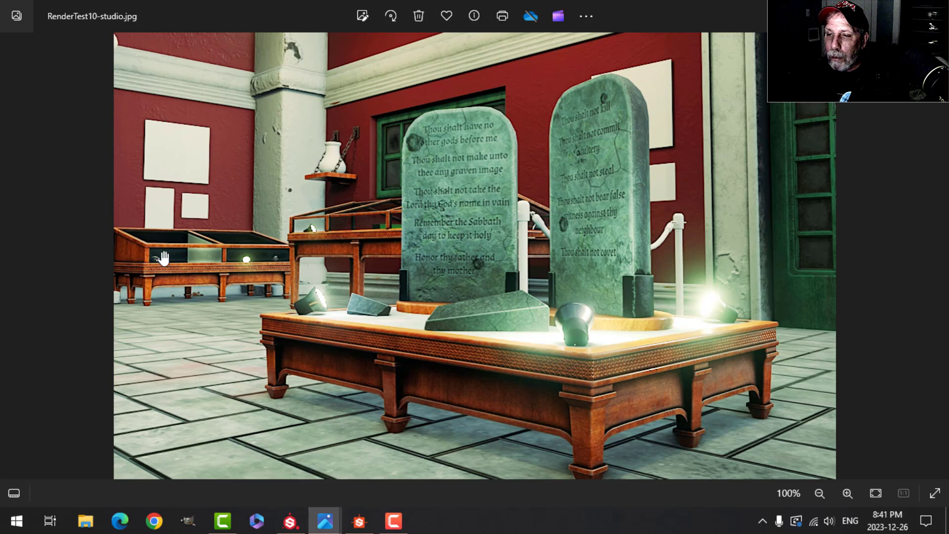
{"action": "mouse_move", "coordinate": [324, 522]}
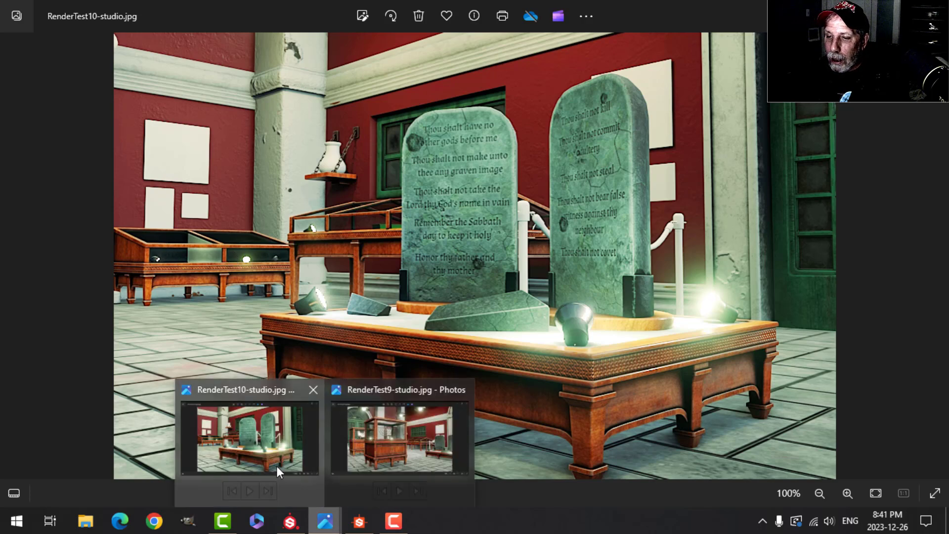
{"action": "left_click", "coordinate": [397, 446]}
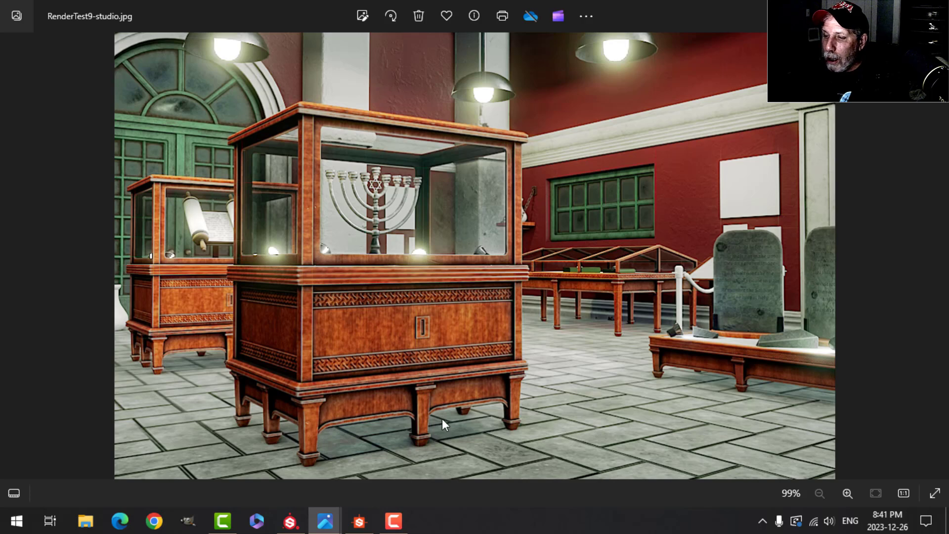
{"action": "mouse_move", "coordinate": [325, 520]}
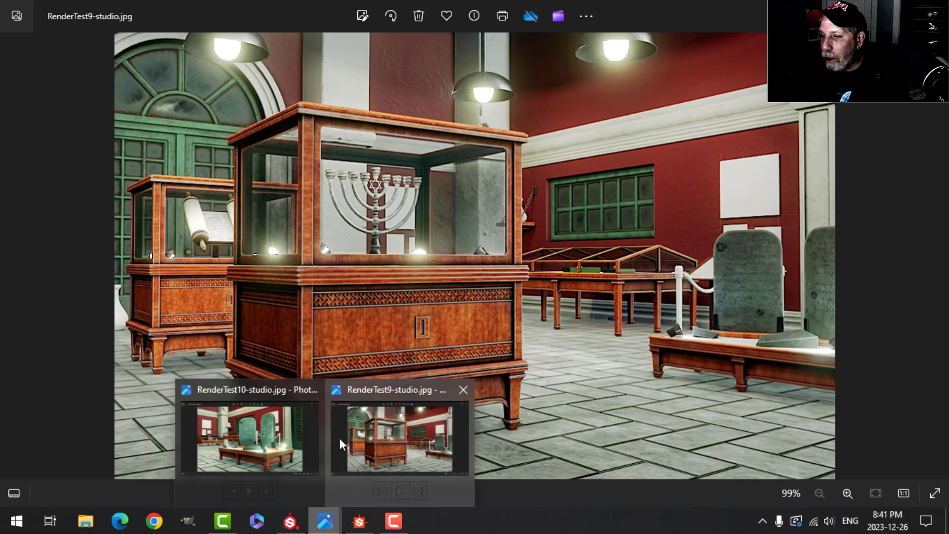
{"action": "left_click", "coordinate": [267, 457]}
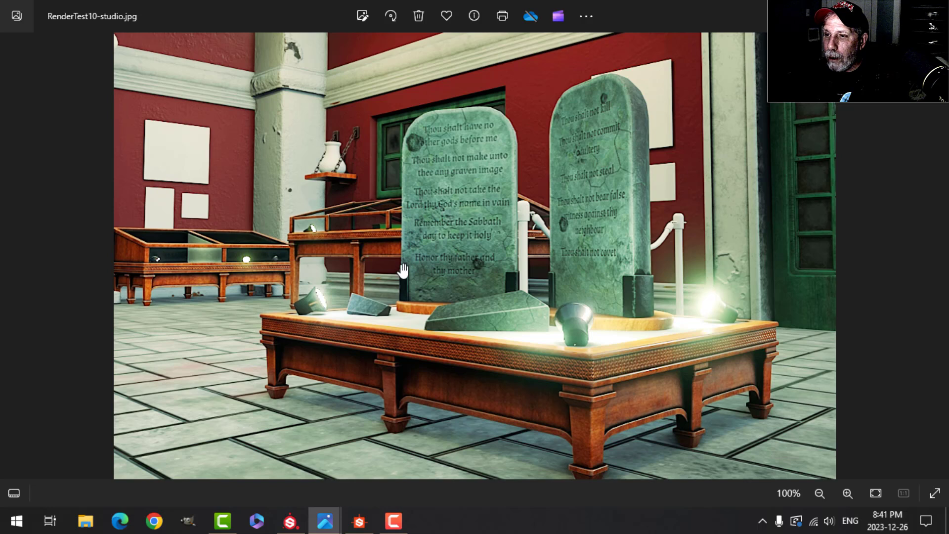